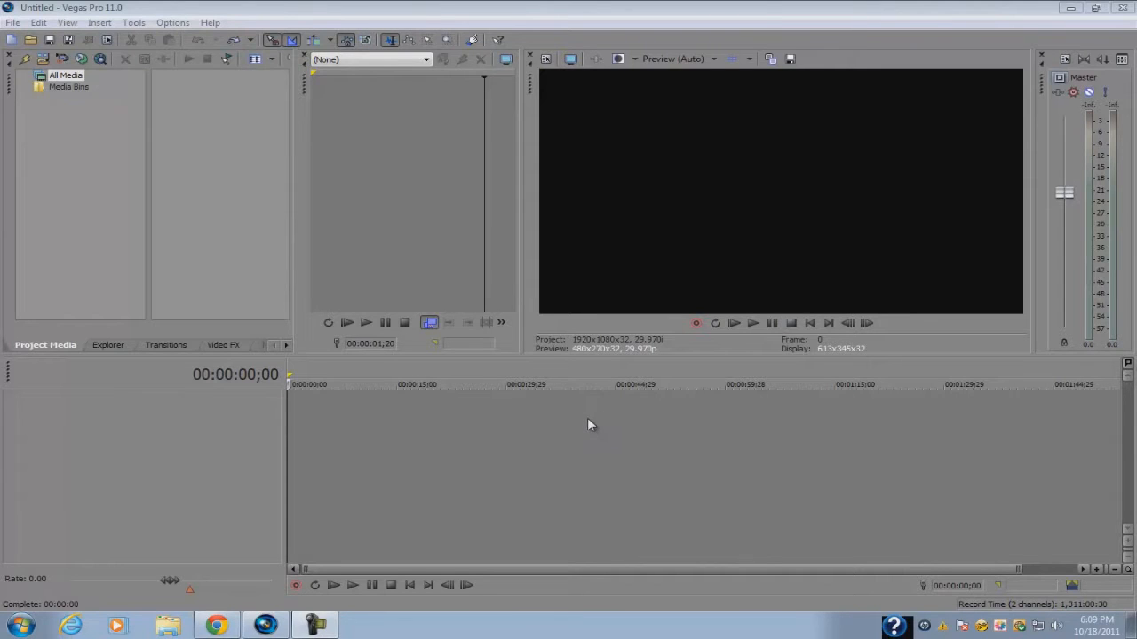
{"action": "left_click", "coordinate": [315, 419]}
{"action": "left_click", "coordinate": [349, 409]}
{"action": "left_click", "coordinate": [395, 409]}
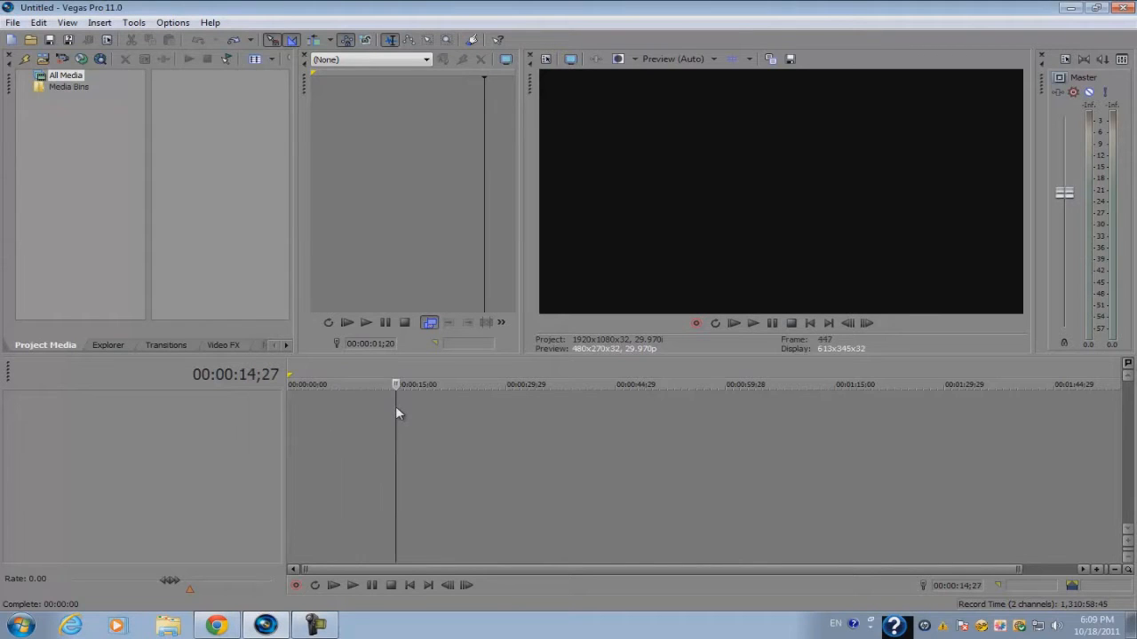
{"action": "scroll", "coordinate": [320, 426], "scroll_direction": "down", "scroll_amount": 1}
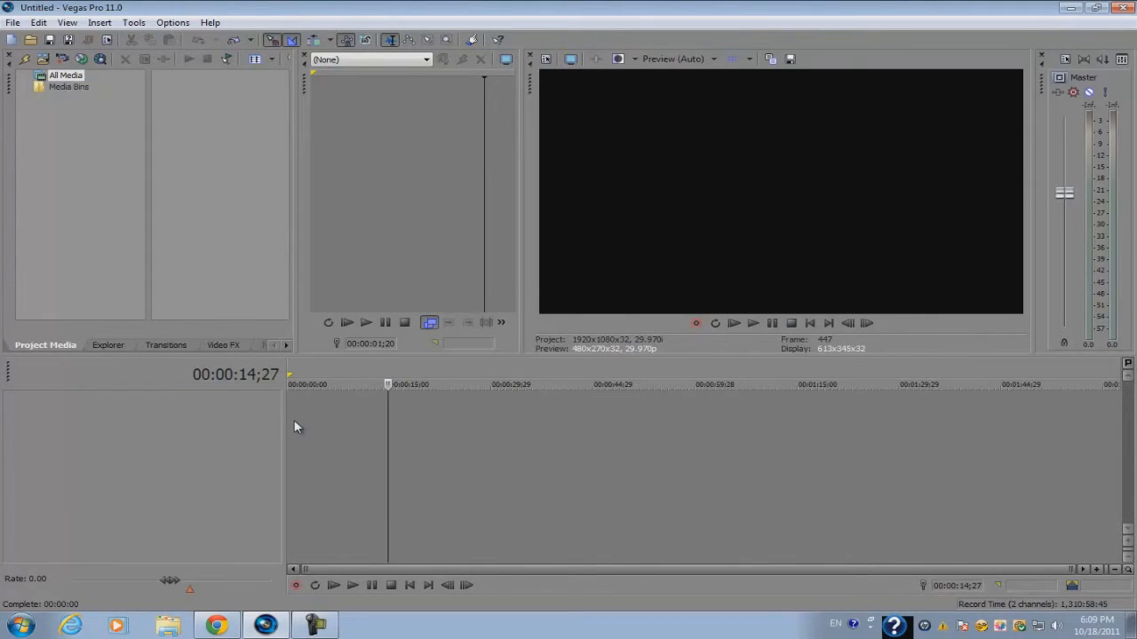
{"action": "left_click", "coordinate": [288, 427]}
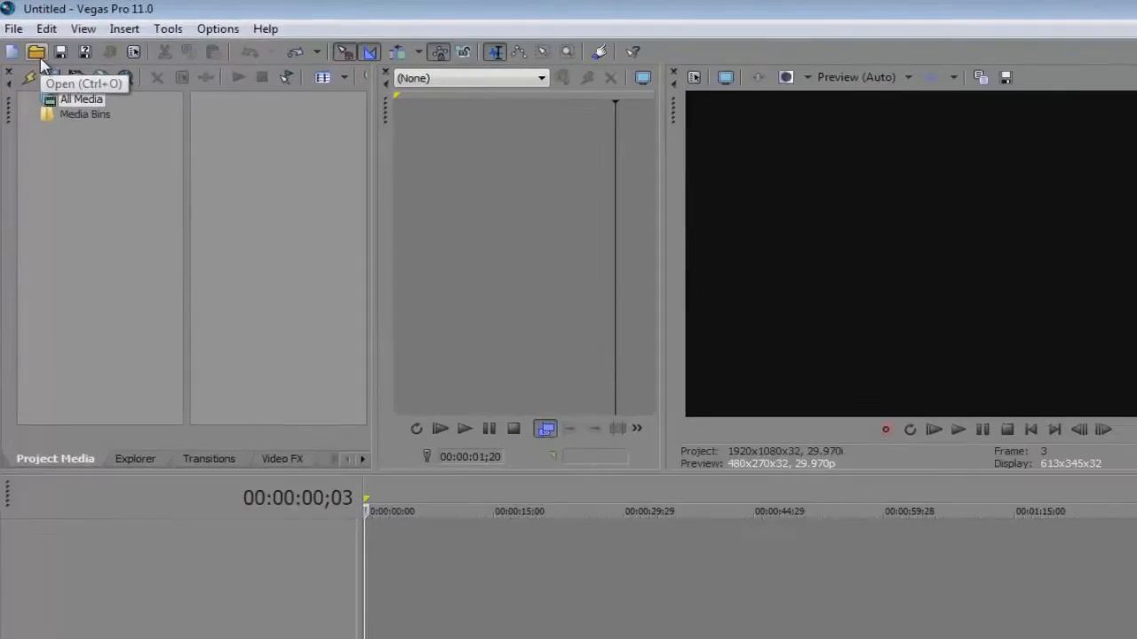
Open the Wildlife sample video into the project, and delete its clip from the timeline.
{"action": "left_click", "coordinate": [39, 57]}
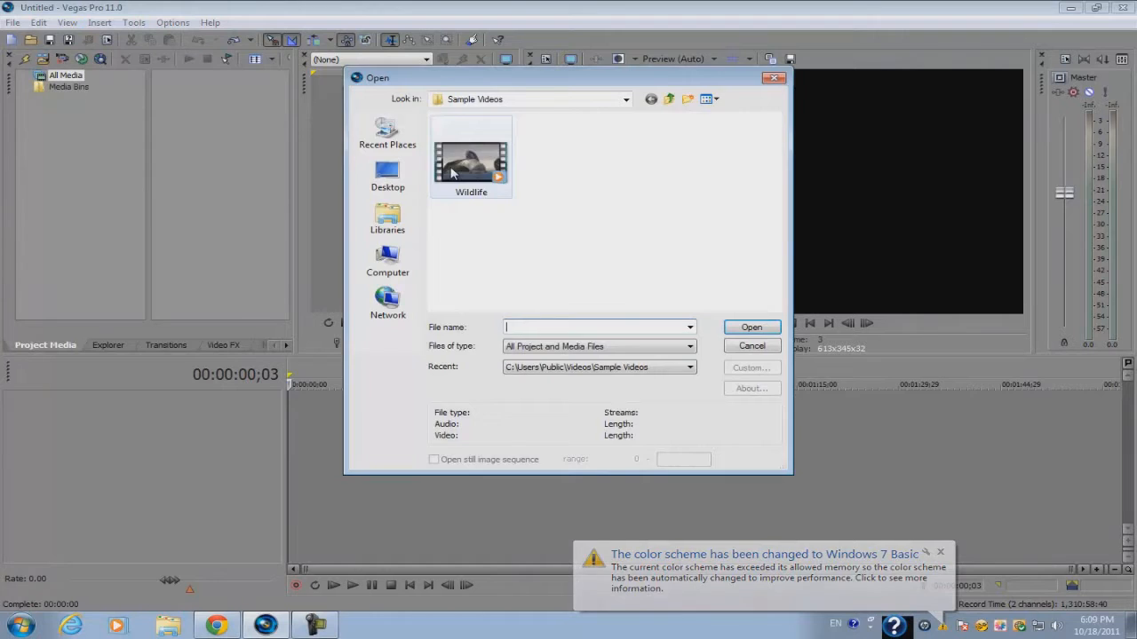
{"action": "double_click", "coordinate": [452, 173]}
{"action": "left_click", "coordinate": [324, 418]}
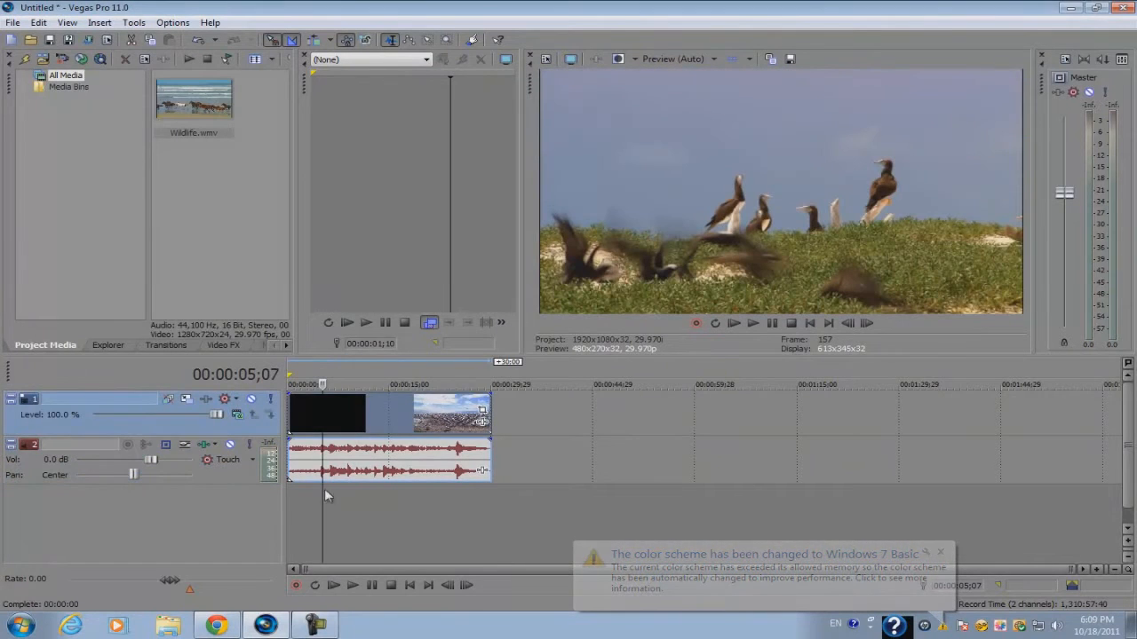
{"action": "right_click", "coordinate": [355, 426]}
{"action": "left_click", "coordinate": [430, 196]}
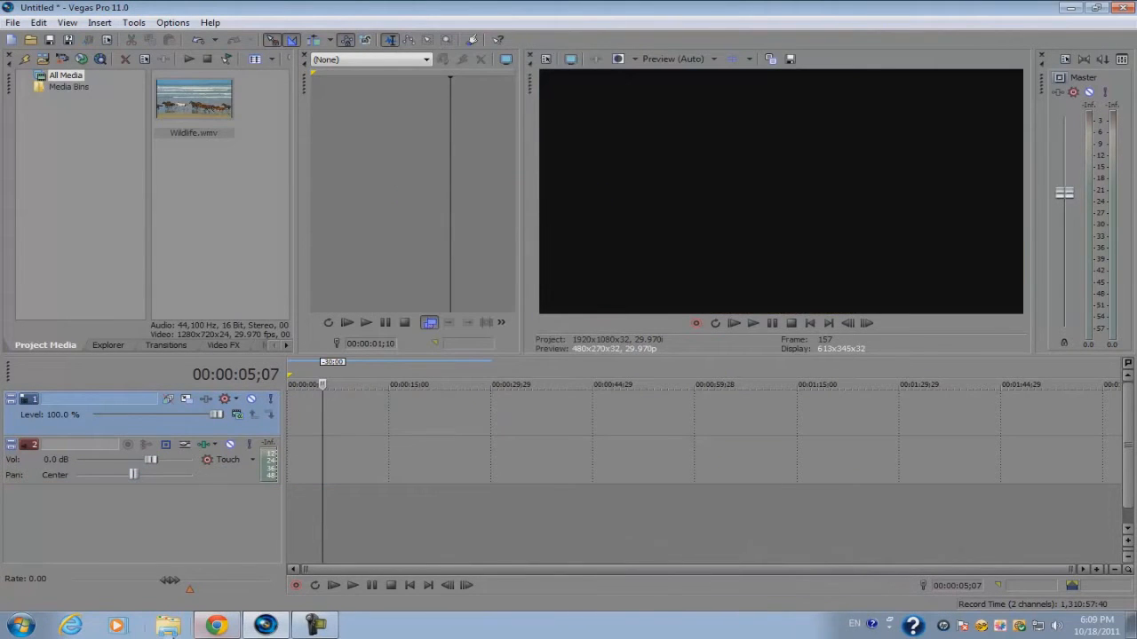
Switch to Windows Explorer, find Wildlife in the Sample Videos folder, and add it at the start of the timeline.
{"action": "left_click", "coordinate": [168, 625]}
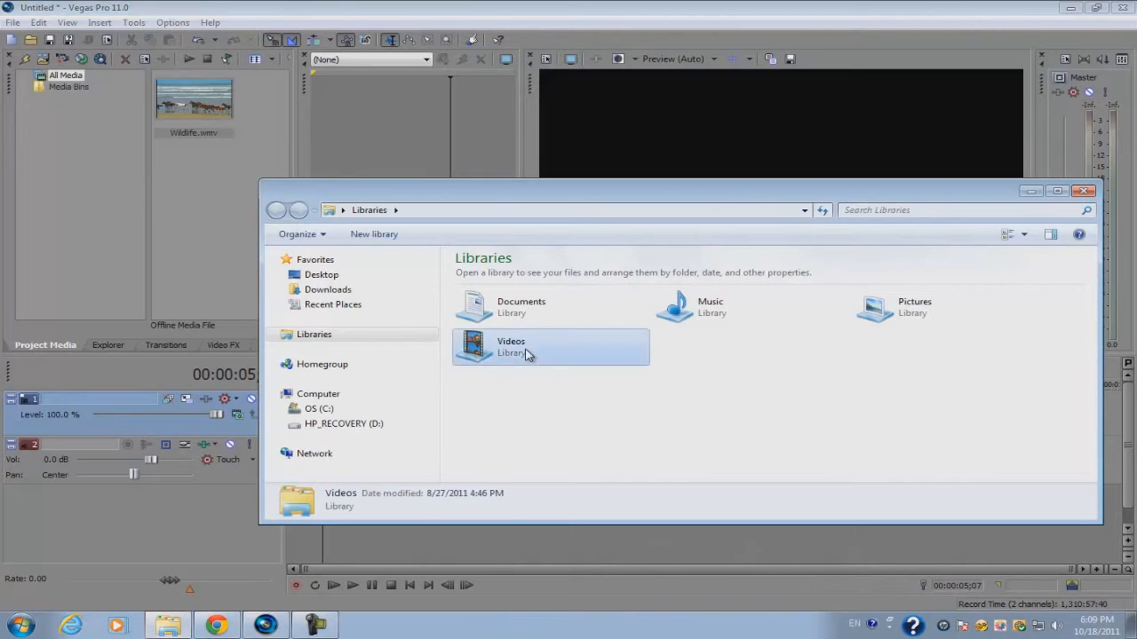
{"action": "double_click", "coordinate": [526, 354]}
{"action": "left_click_drag", "start_coordinate": [596, 190], "coordinate": [347, 107]}
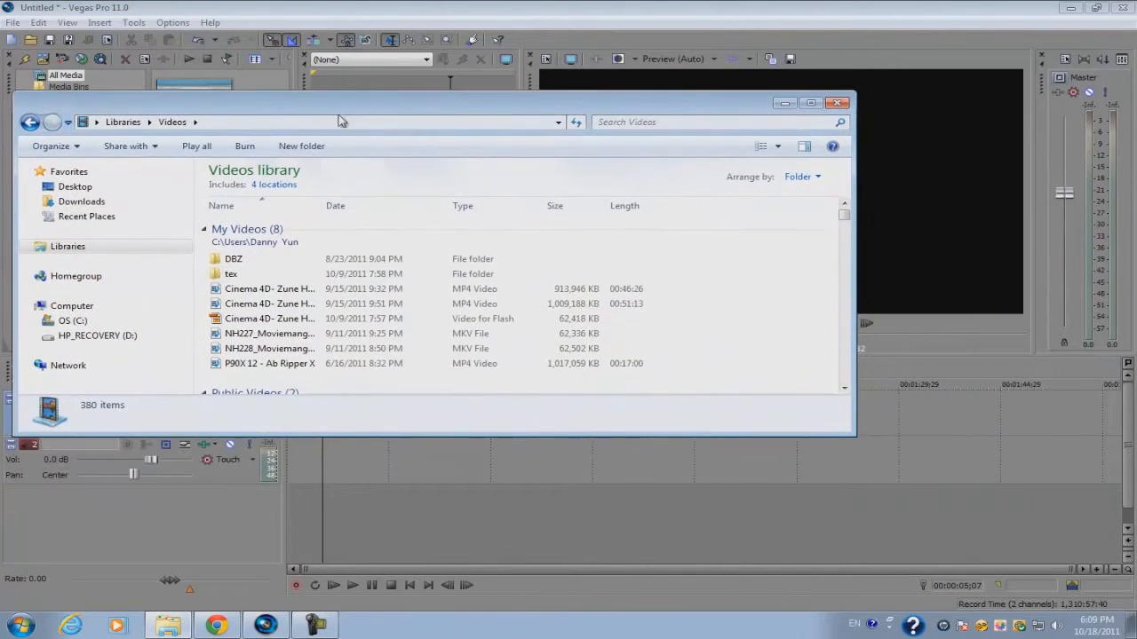
{"action": "left_click", "coordinate": [213, 365]}
{"action": "scroll", "coordinate": [258, 364], "scroll_direction": "down", "scroll_amount": 1}
{"action": "double_click", "coordinate": [271, 360]}
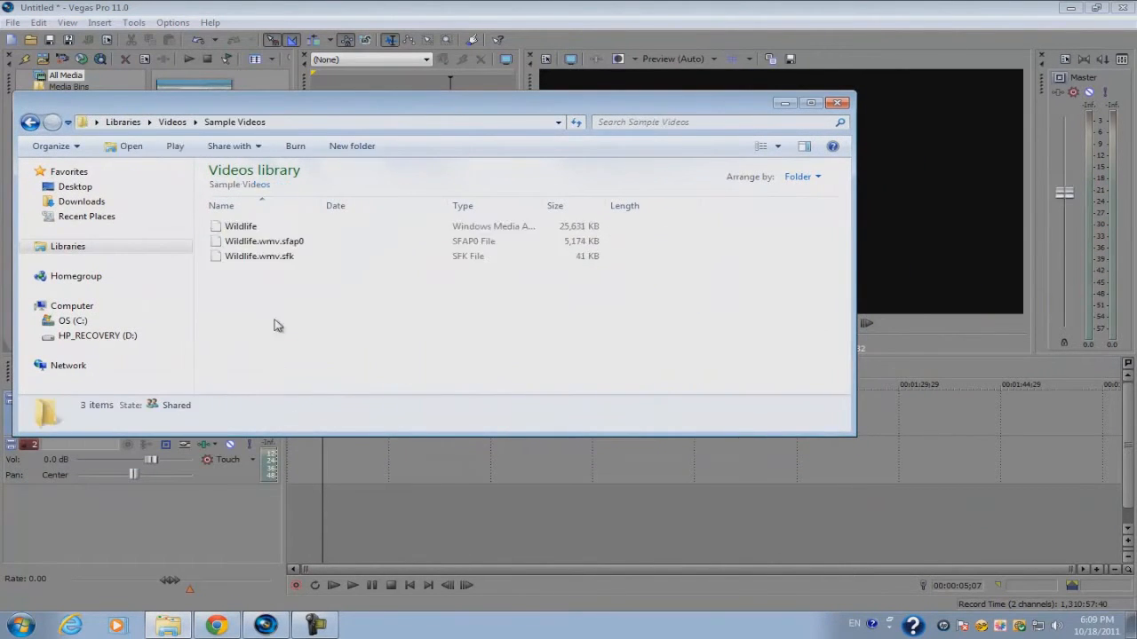
{"action": "left_click", "coordinate": [252, 228]}
{"action": "left_click_drag", "start_coordinate": [251, 230], "coordinate": [307, 391]}
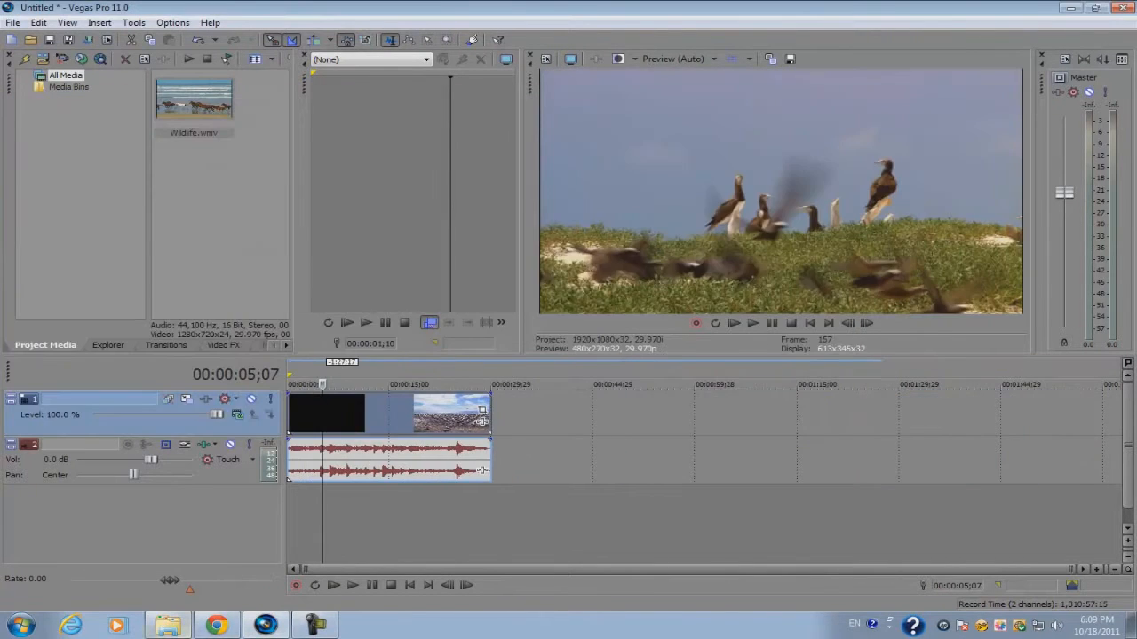
Try to delete Wildlife.wmv.sfap0 and Wildlife.wmv.sfk from the Sample Videos folder, skipping the file that is in use.
{"action": "left_click", "coordinate": [168, 625]}
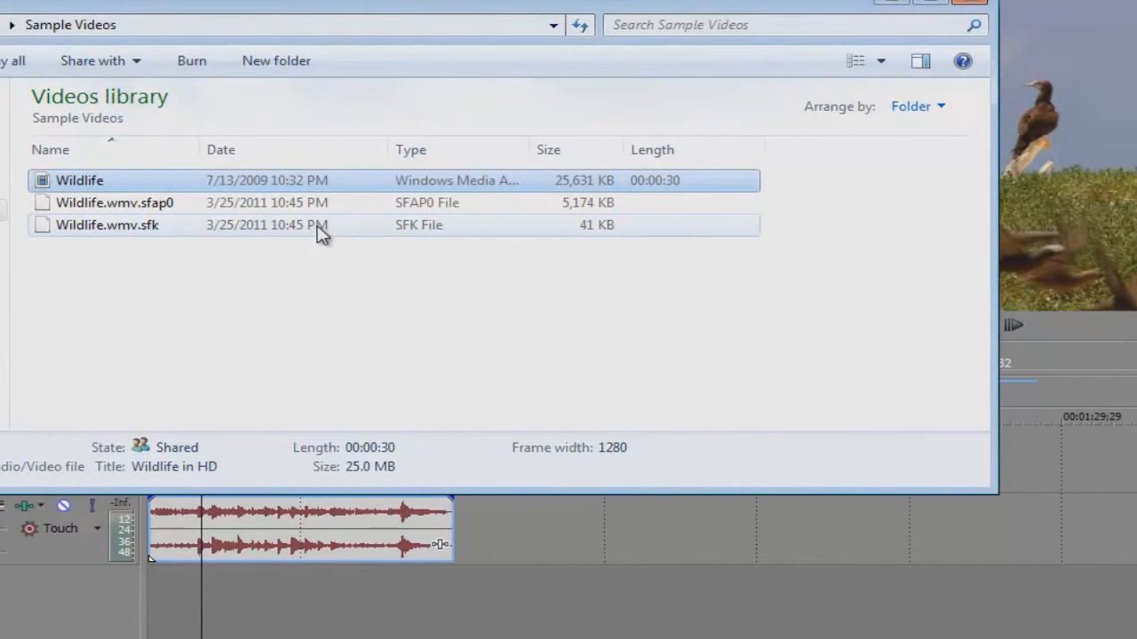
{"action": "mouse_move", "coordinate": [165, 233]}
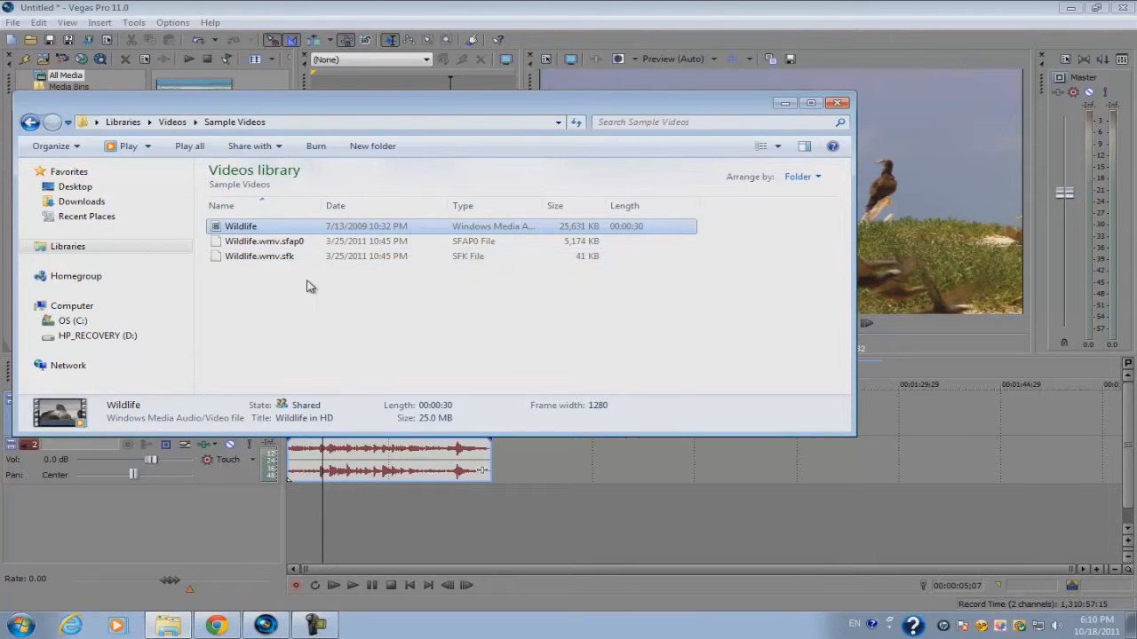
{"action": "left_click", "coordinate": [296, 242]}
{"action": "left_click", "coordinate": [295, 256], "text": "shift"}
{"action": "right_click", "coordinate": [293, 254]}
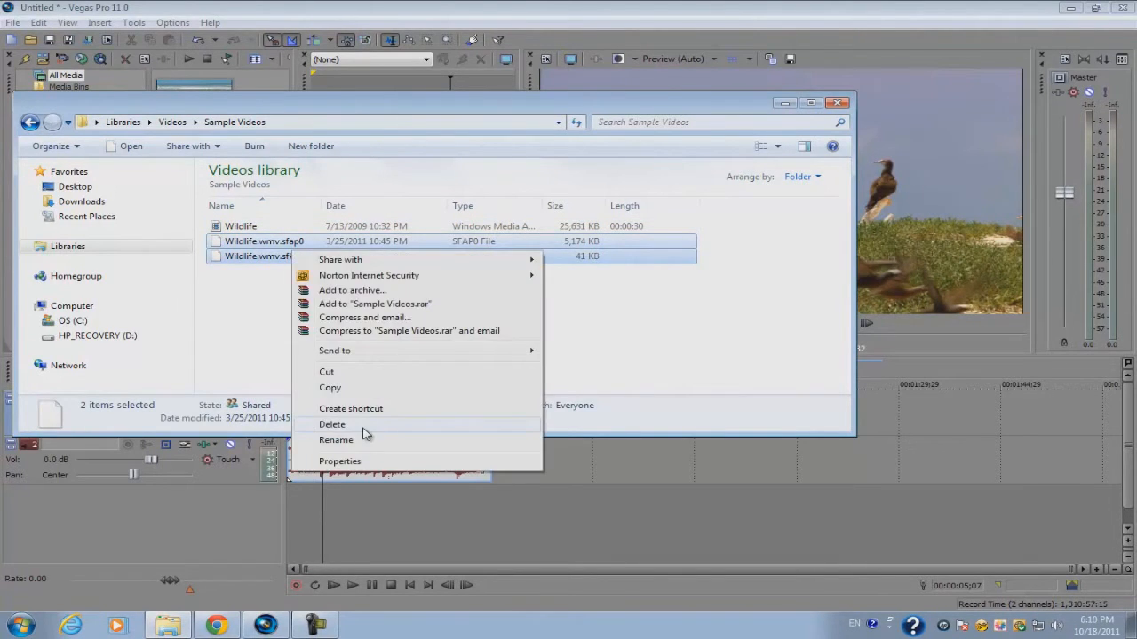
{"action": "left_click", "coordinate": [364, 427]}
{"action": "left_click", "coordinate": [625, 323]}
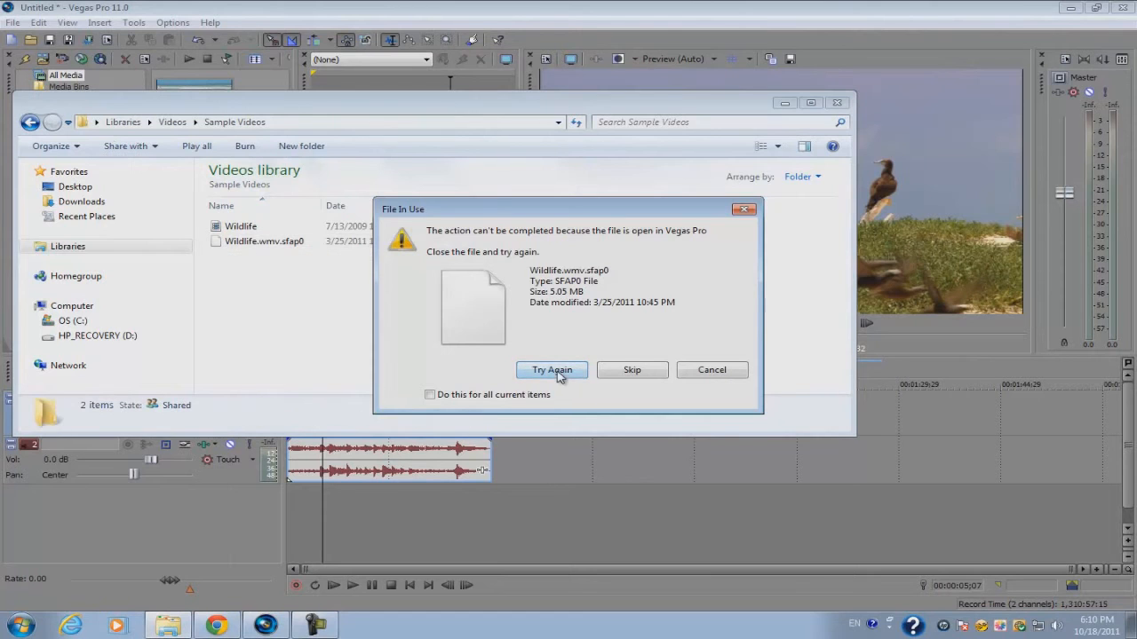
{"action": "left_click", "coordinate": [611, 374]}
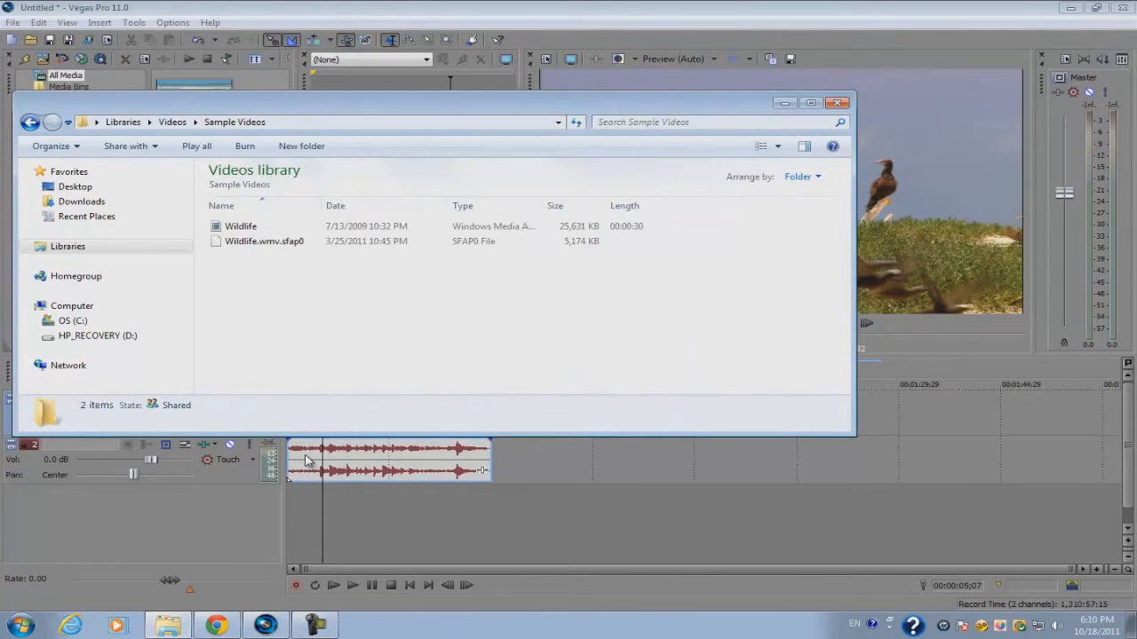
Return to Vegas Pro, check the Sample Videos folder for the Wildlife.wmv.sfk file, and close the folder window.
{"action": "left_click", "coordinate": [307, 461]}
{"action": "left_click", "coordinate": [382, 431]}
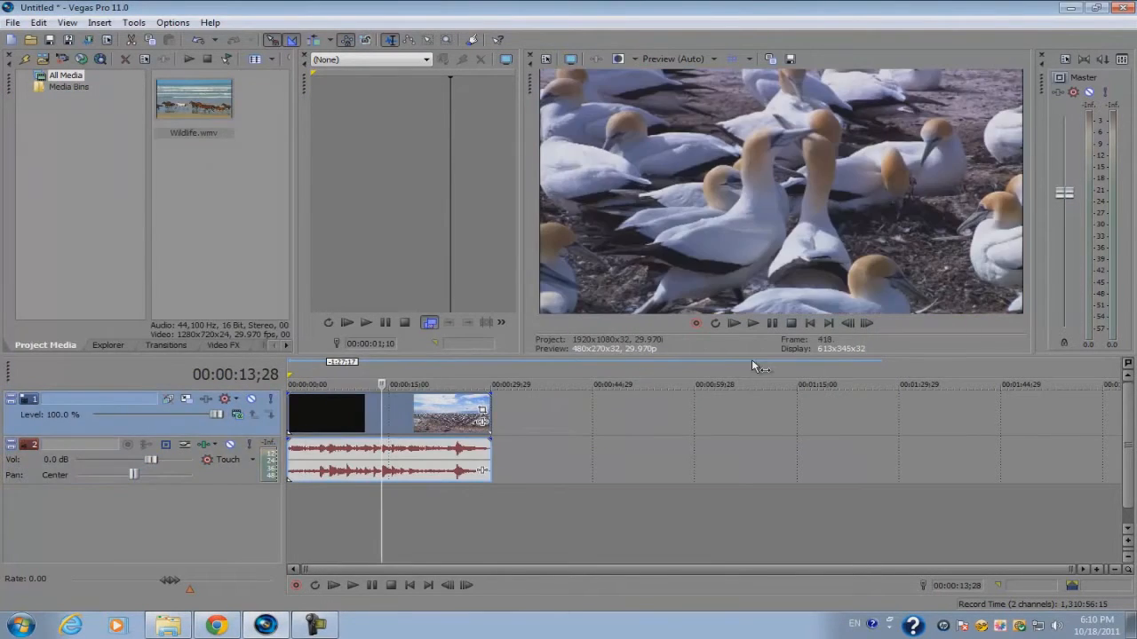
{"action": "left_click", "coordinate": [168, 625]}
{"action": "left_click", "coordinate": [305, 258]}
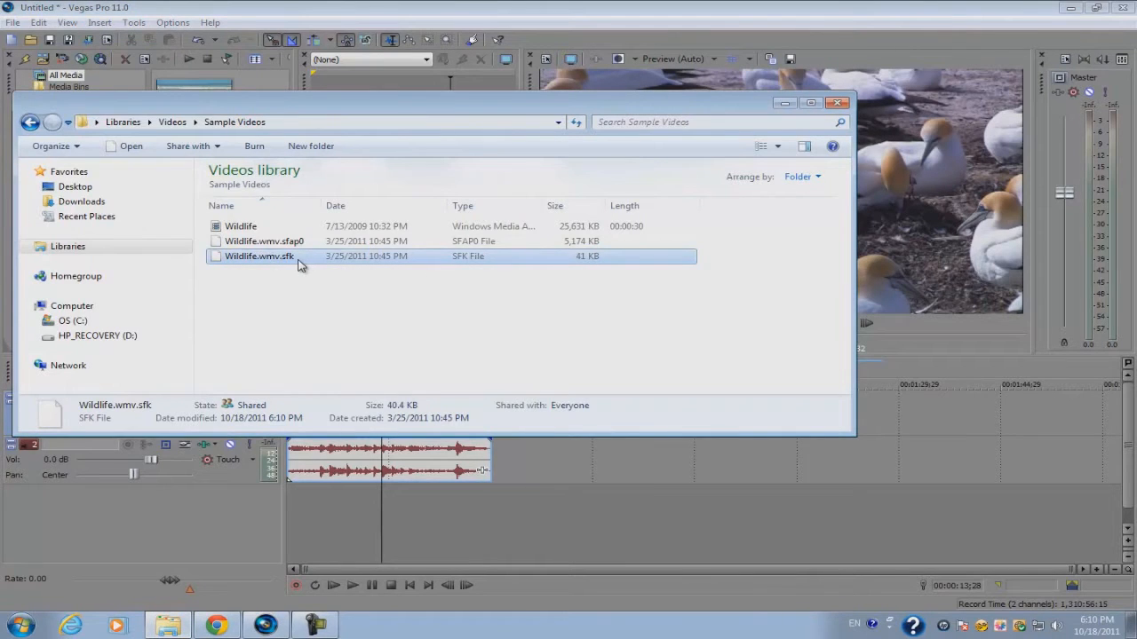
{"action": "left_click", "coordinate": [832, 103]}
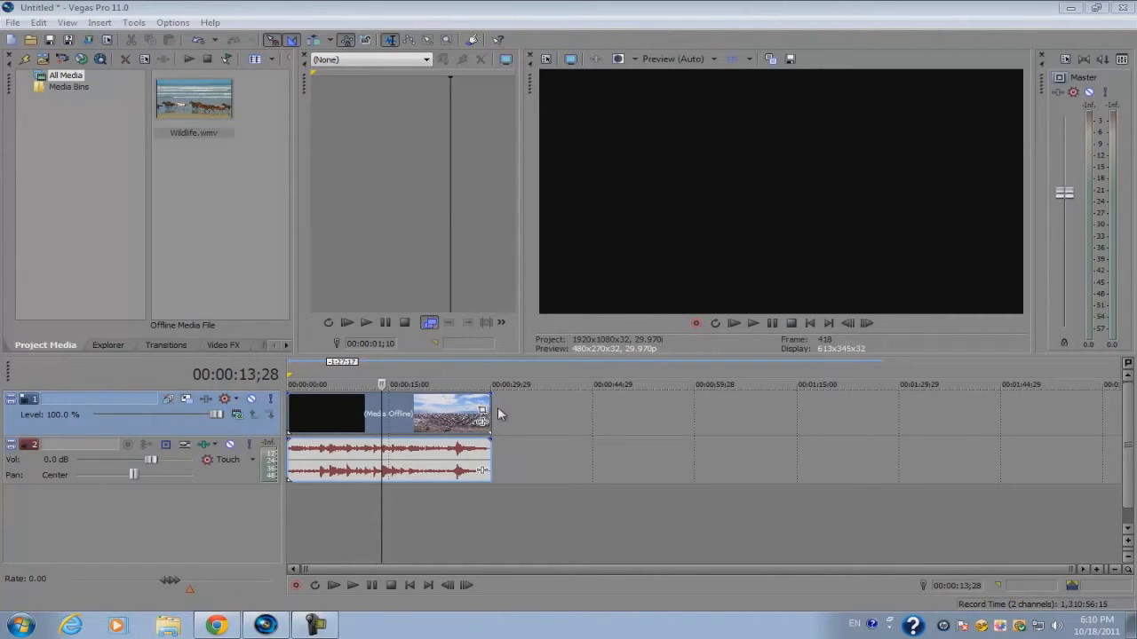
Examine different moments of the Wildlife clip's video and audio waveform along the timeline.
{"action": "left_click", "coordinate": [440, 413]}
{"action": "left_click", "coordinate": [364, 463]}
{"action": "scroll", "coordinate": [357, 457], "scroll_direction": "up", "scroll_amount": 7}
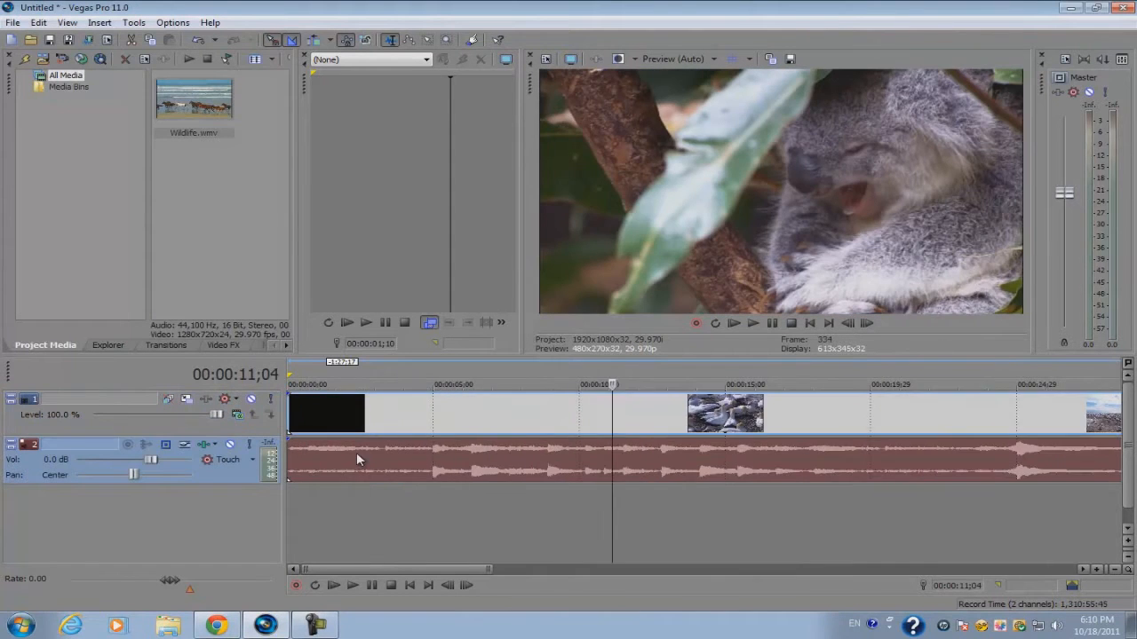
{"action": "scroll", "coordinate": [454, 459], "scroll_direction": "down", "scroll_amount": 3}
{"action": "left_click", "coordinate": [443, 460]}
{"action": "left_click", "coordinate": [428, 457]}
{"action": "left_click", "coordinate": [466, 459]}
{"action": "left_click", "coordinate": [516, 459]}
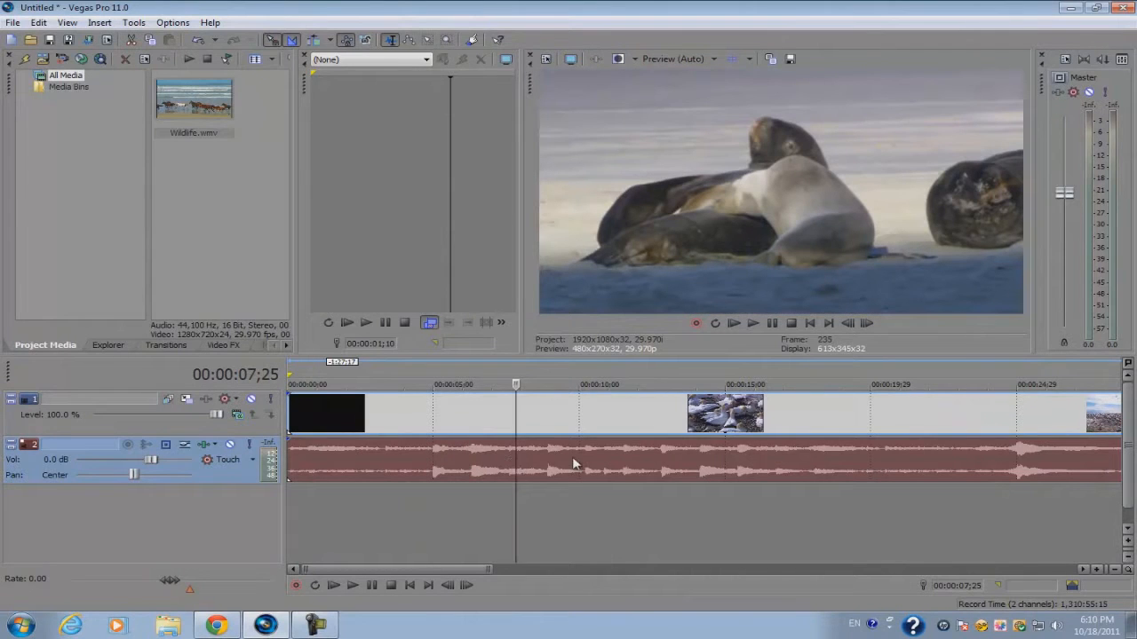
{"action": "left_click", "coordinate": [655, 471]}
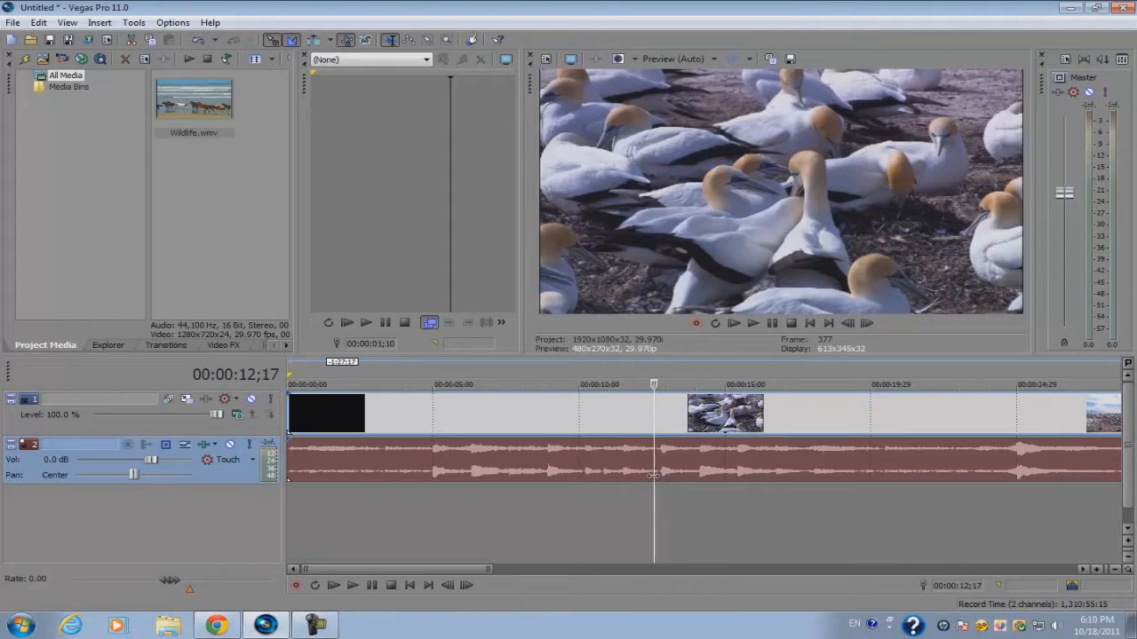
{"action": "scroll", "coordinate": [653, 476], "scroll_direction": "down", "scroll_amount": 5}
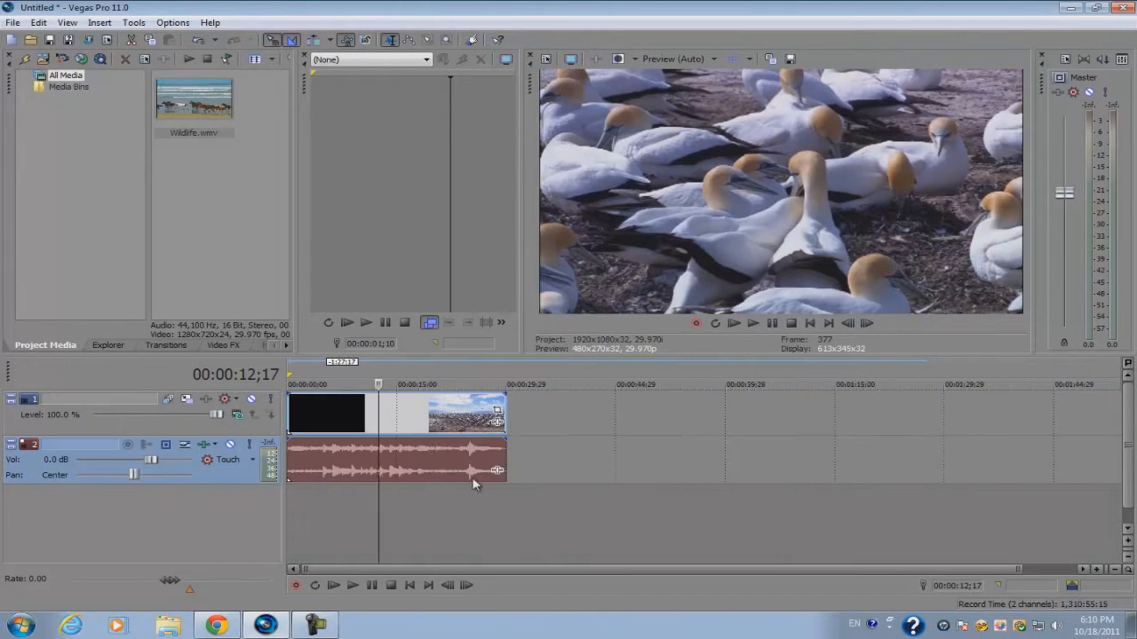
Split the Wildlife clip at 00:00:18;11 and shift its second part forward in time by about 2:02, leaving a gap.
{"action": "left_click", "coordinate": [403, 431]}
{"action": "left_click", "coordinate": [366, 428]}
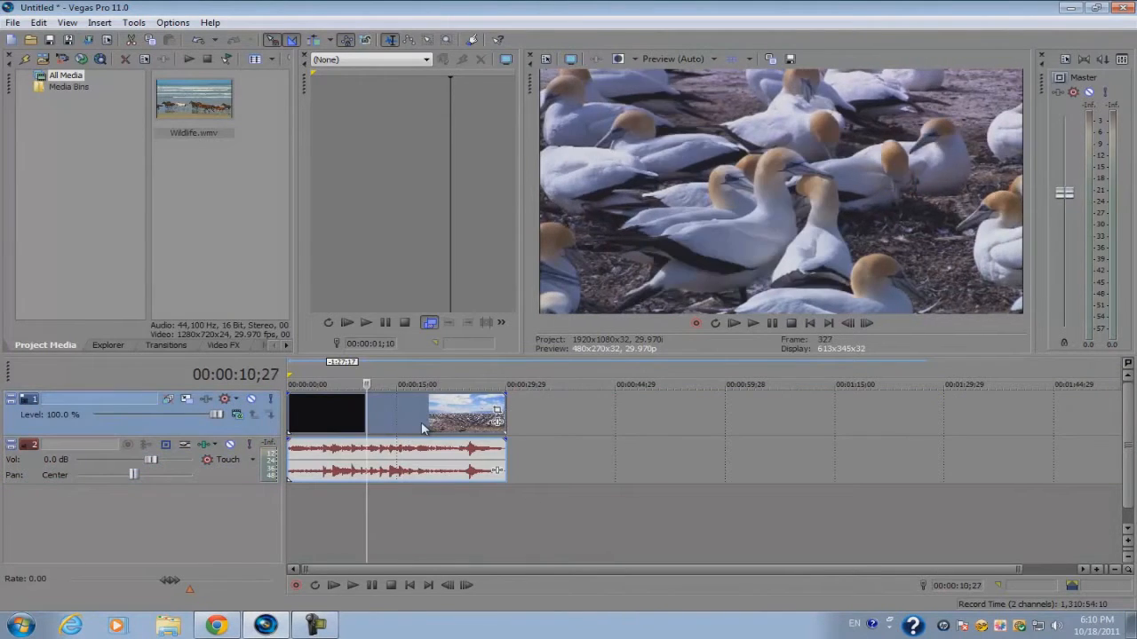
{"action": "left_click", "coordinate": [422, 430]}
{"action": "scroll", "coordinate": [432, 435], "scroll_direction": "up", "scroll_amount": 4}
{"action": "scroll", "coordinate": [658, 427], "scroll_direction": "down", "scroll_amount": 2}
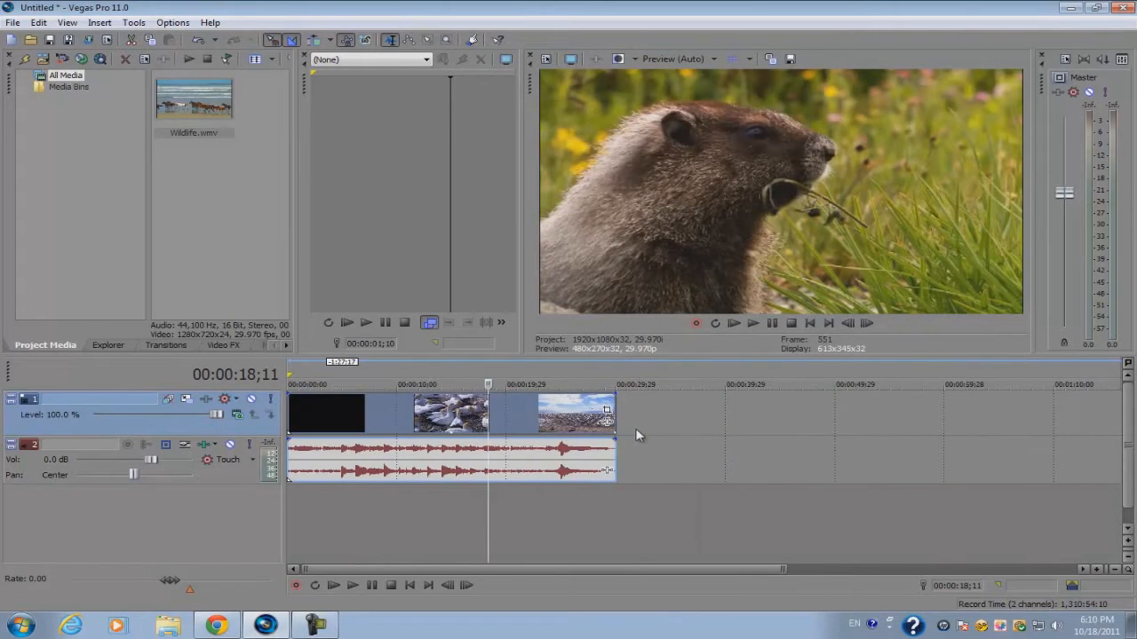
{"action": "scroll", "coordinate": [614, 433], "scroll_direction": "up", "scroll_amount": 2}
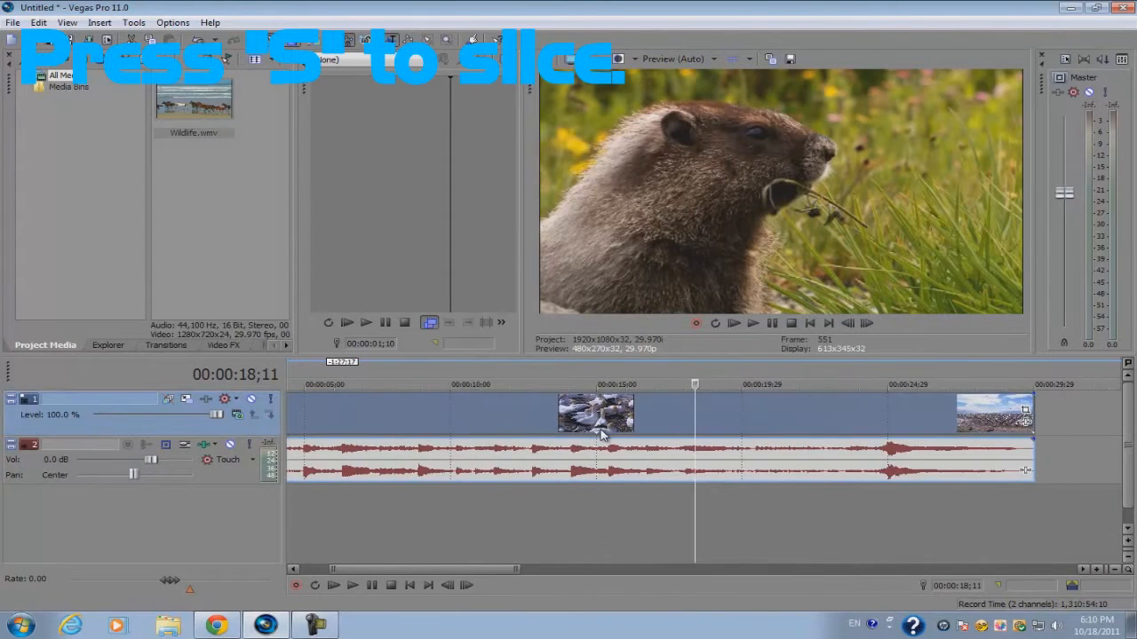
{"action": "key", "text": "s"}
{"action": "left_click_drag", "start_coordinate": [757, 412], "coordinate": [788, 422]}
{"action": "left_click", "coordinate": [794, 410]}
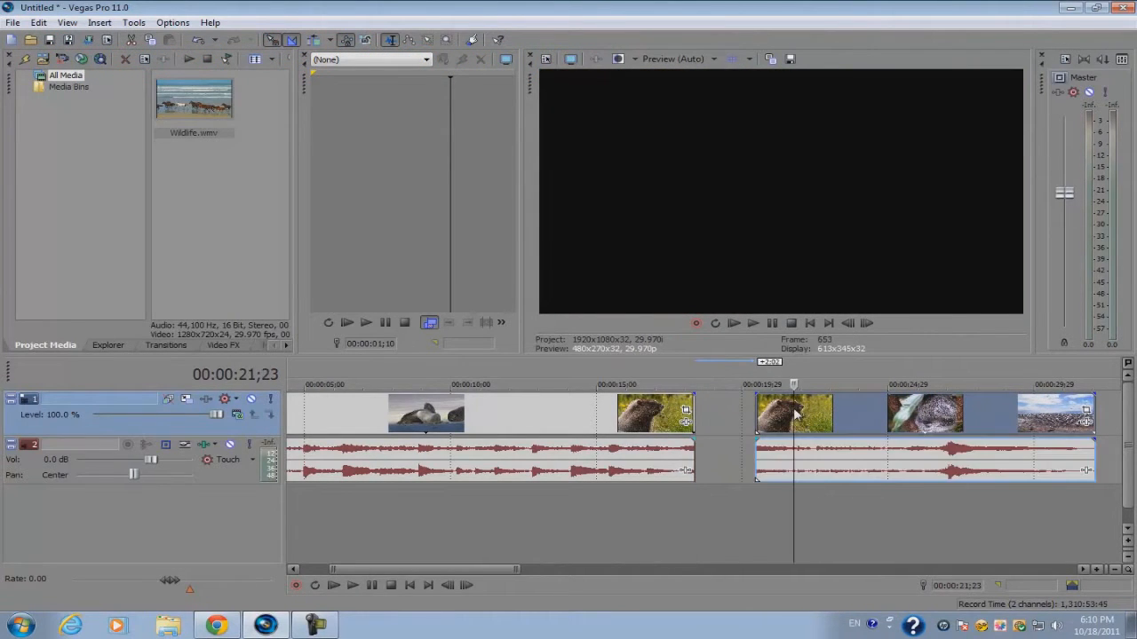
Ungroup the video and audio of the clip's second part so each can be moved separately.
{"action": "left_click", "coordinate": [862, 426]}
{"action": "key", "text": "u"}
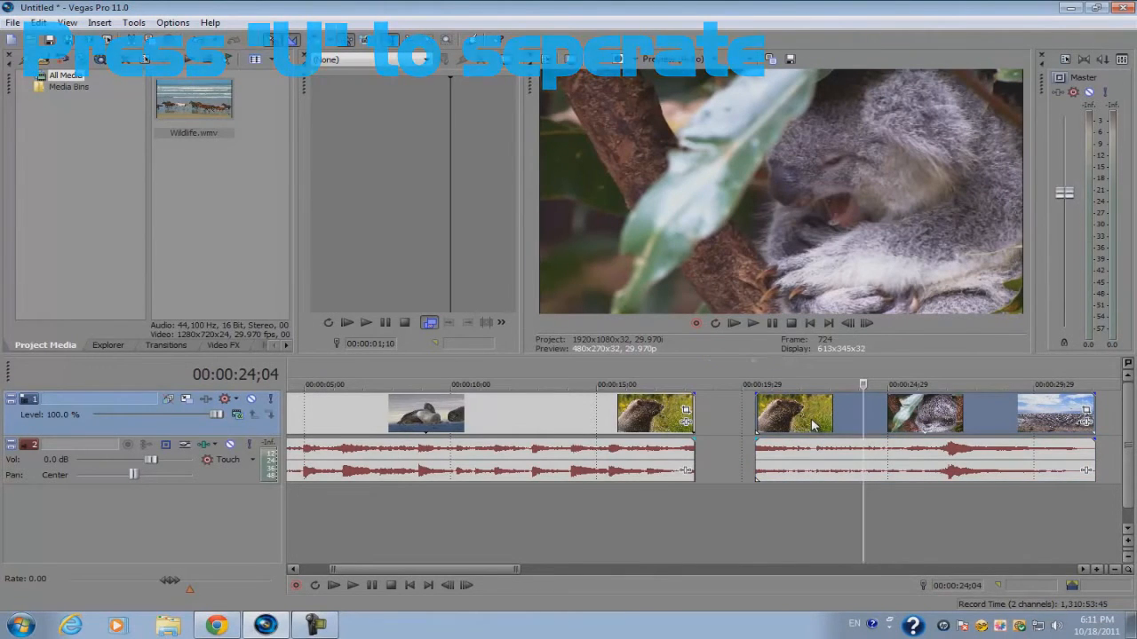
{"action": "mouse_move", "coordinate": [816, 425]}
{"action": "left_mouse_down"}
{"action": "mouse_move", "coordinate": [791, 423]}
{"action": "mouse_move", "coordinate": [805, 421]}
{"action": "left_mouse_up"}
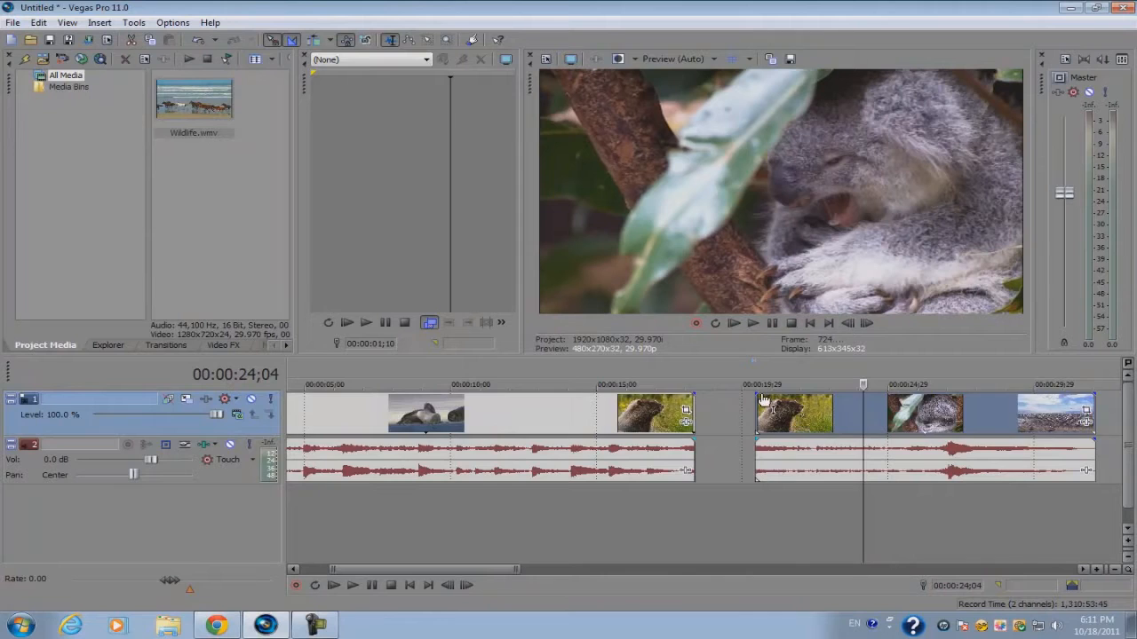
Add a video fade-in of about 3.4 seconds to the start of the first clip and play it back.
{"action": "scroll", "coordinate": [630, 405], "scroll_direction": "down", "scroll_amount": 5}
{"action": "left_click", "coordinate": [291, 399]}
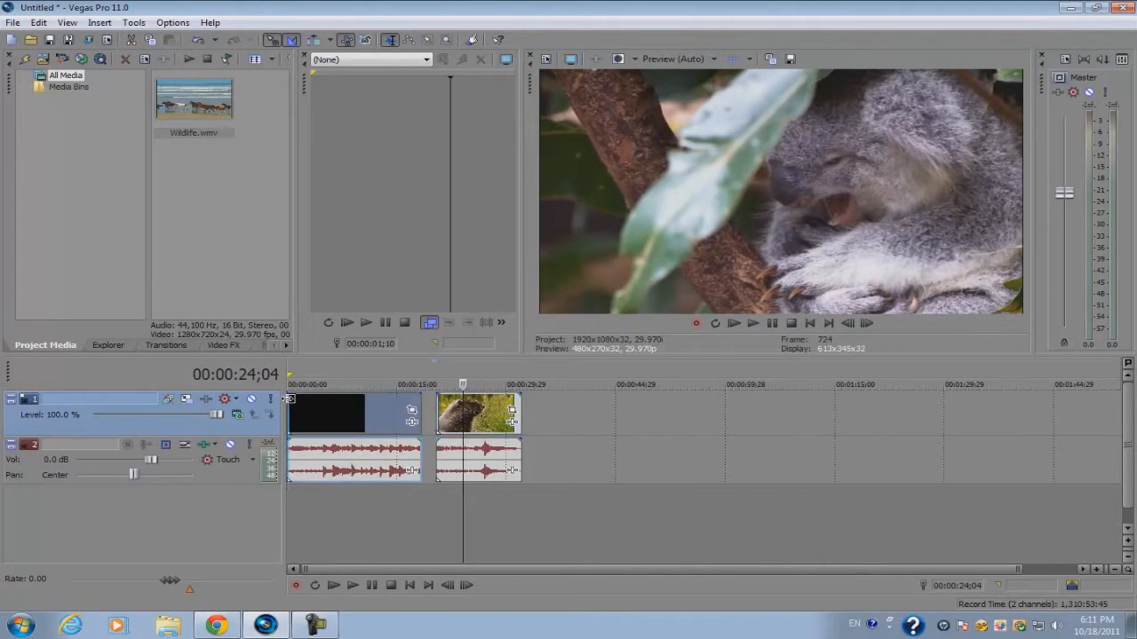
{"action": "scroll", "coordinate": [311, 403], "scroll_direction": "up", "scroll_amount": 5}
{"action": "scroll", "coordinate": [639, 429], "scroll_direction": "down", "scroll_amount": 3}
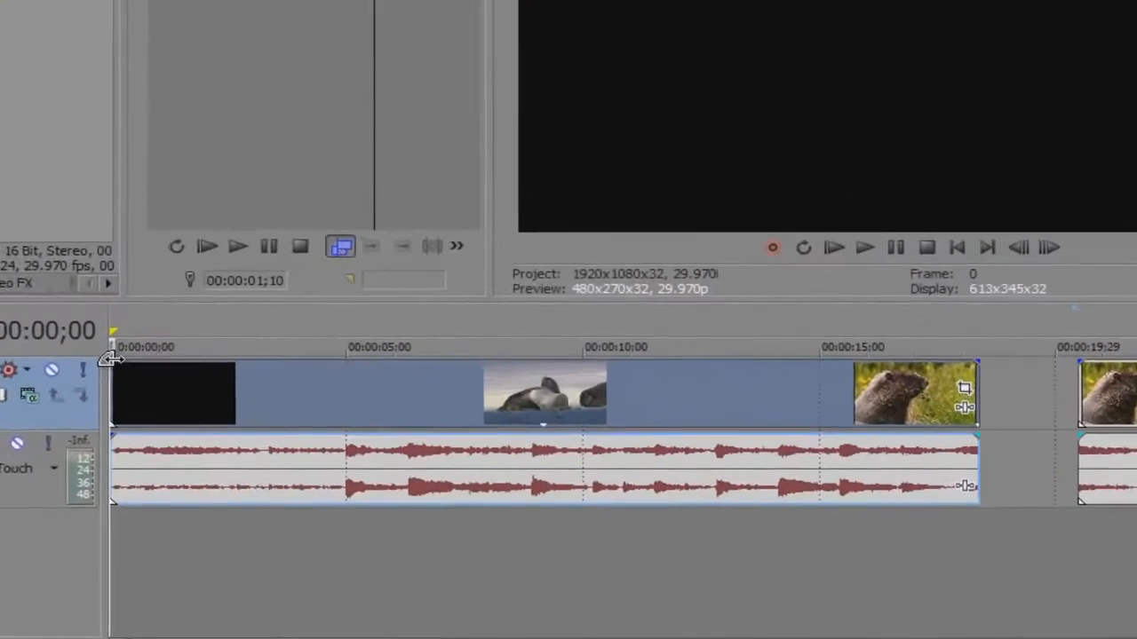
{"action": "scroll", "coordinate": [55, 348], "scroll_direction": "up", "scroll_amount": 3}
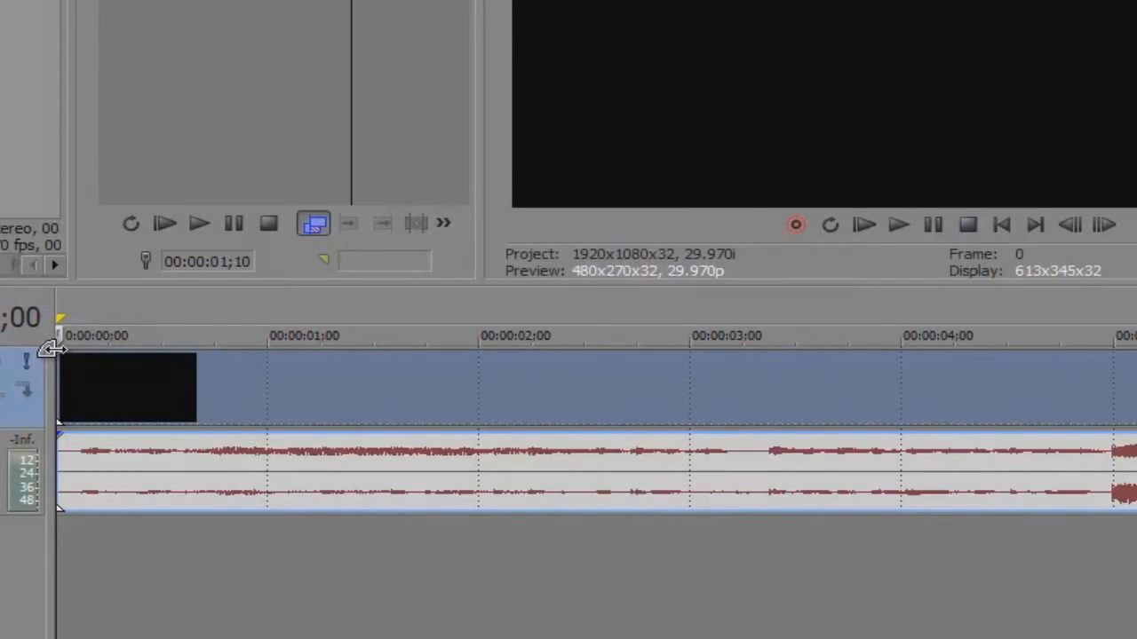
{"action": "left_click_drag", "start_coordinate": [49, 349], "coordinate": [766, 378]}
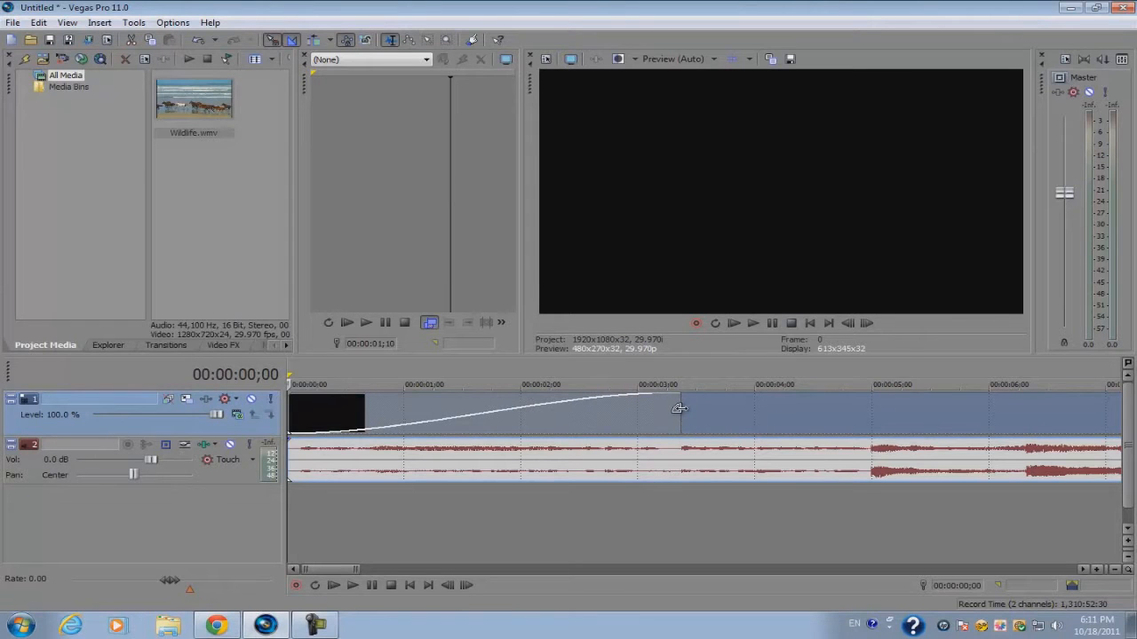
{"action": "key", "text": "space"}
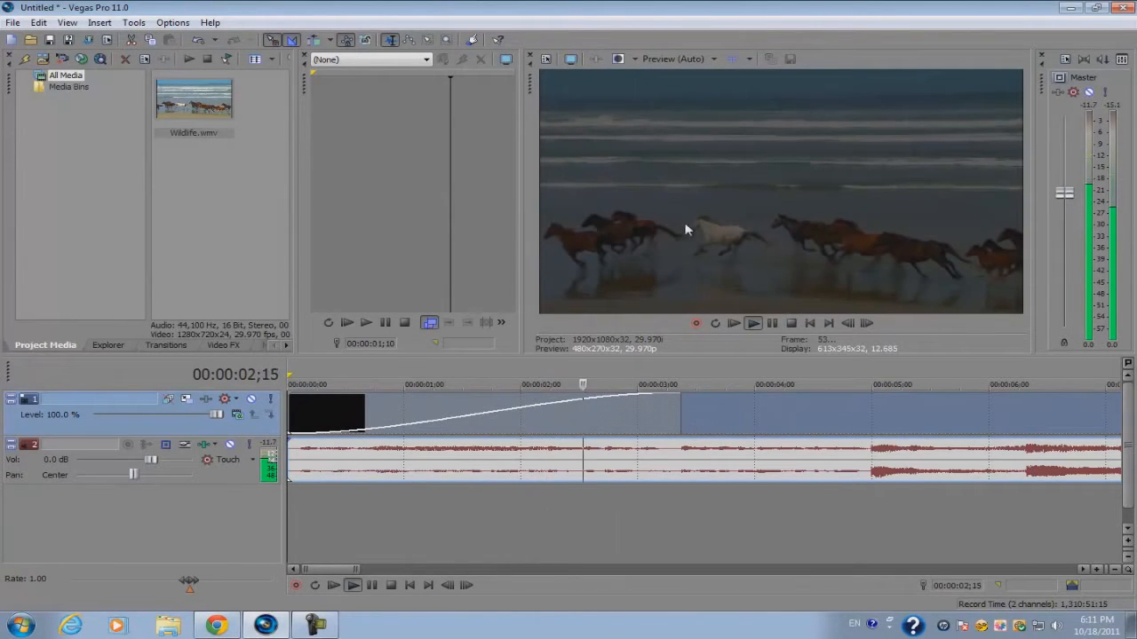
{"action": "key", "text": "space"}
Lower the volume of the first clip's audio event.
{"action": "left_click_drag", "start_coordinate": [711, 441], "coordinate": [702, 464]}
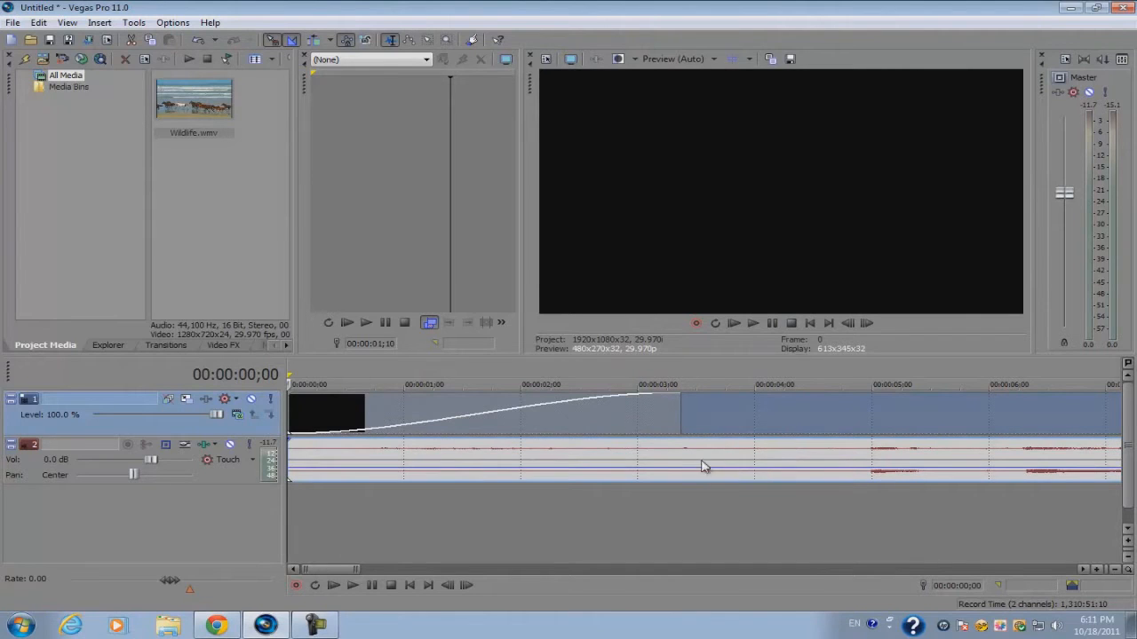
Change the first clip's fade-in to the slow curve and play back its opening section of about 4.5 seconds.
{"action": "right_click", "coordinate": [678, 405]}
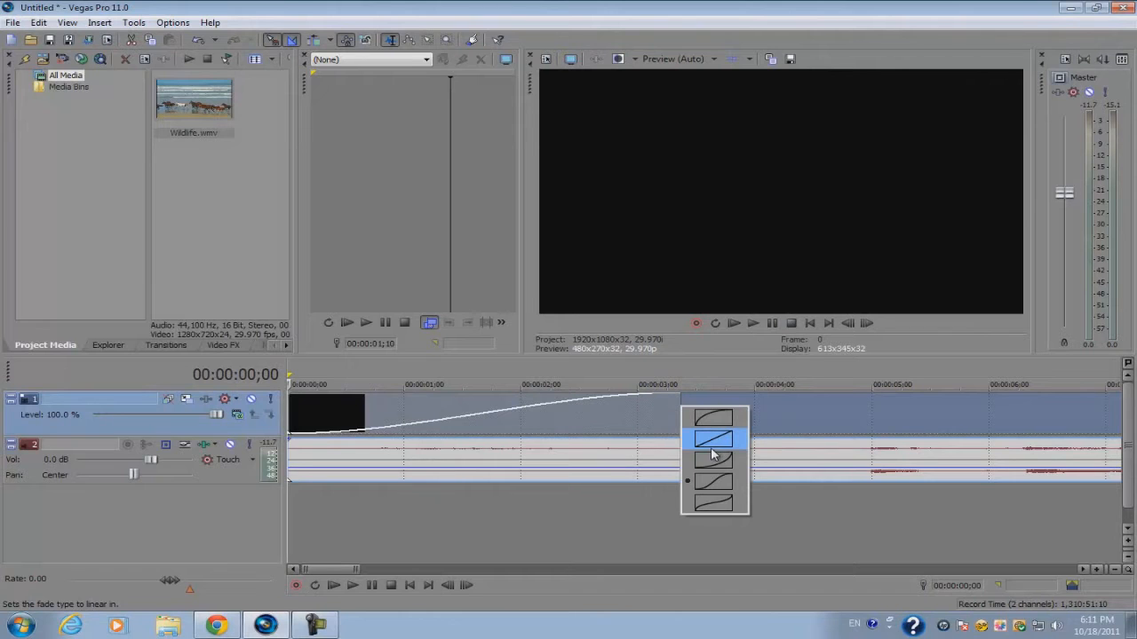
{"action": "left_click", "coordinate": [715, 458]}
{"action": "scroll", "coordinate": [688, 421], "scroll_direction": "down", "scroll_amount": 2}
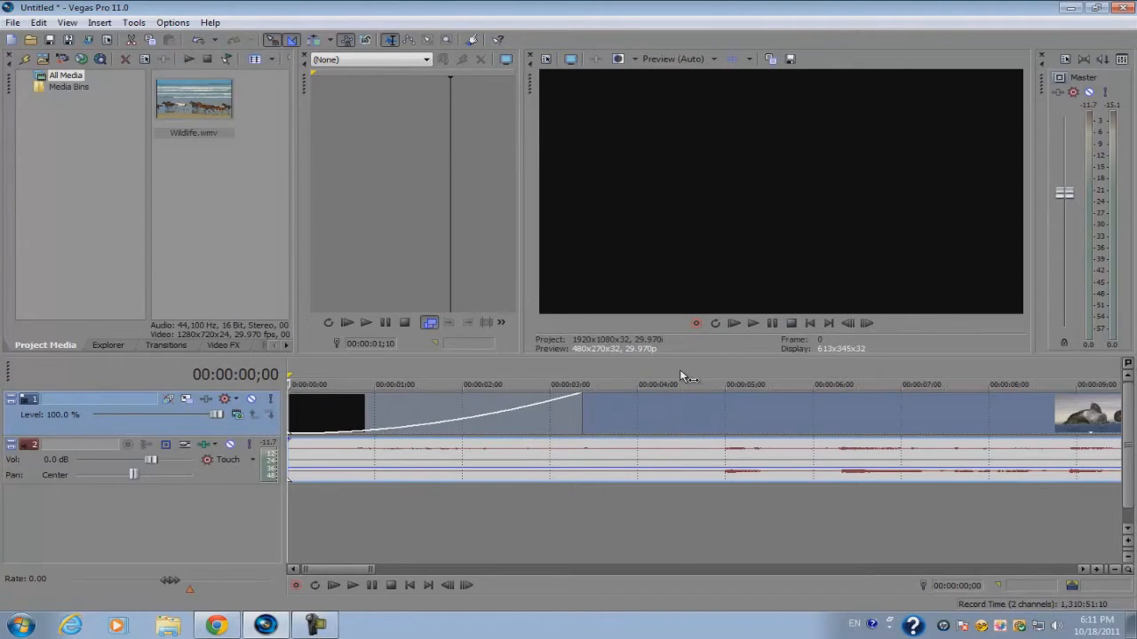
{"action": "left_click_drag", "start_coordinate": [681, 371], "coordinate": [195, 359]}
{"action": "key", "text": "space"}
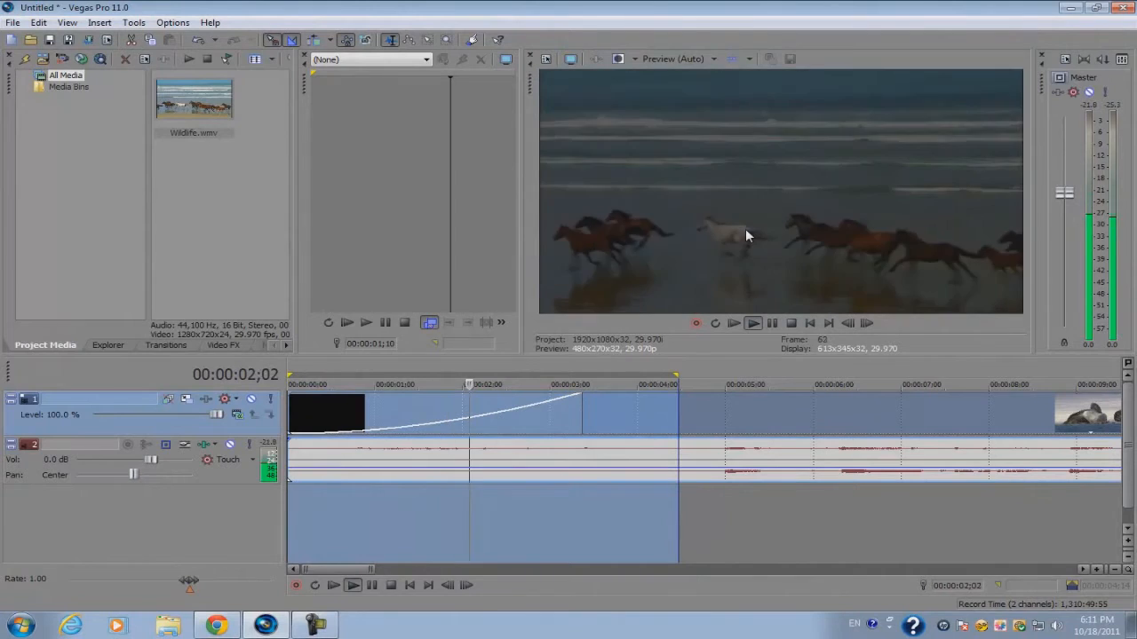
{"action": "key", "text": "space"}
Shorten the first clip's video fade-in to about 2 seconds.
{"action": "left_click", "coordinate": [744, 426]}
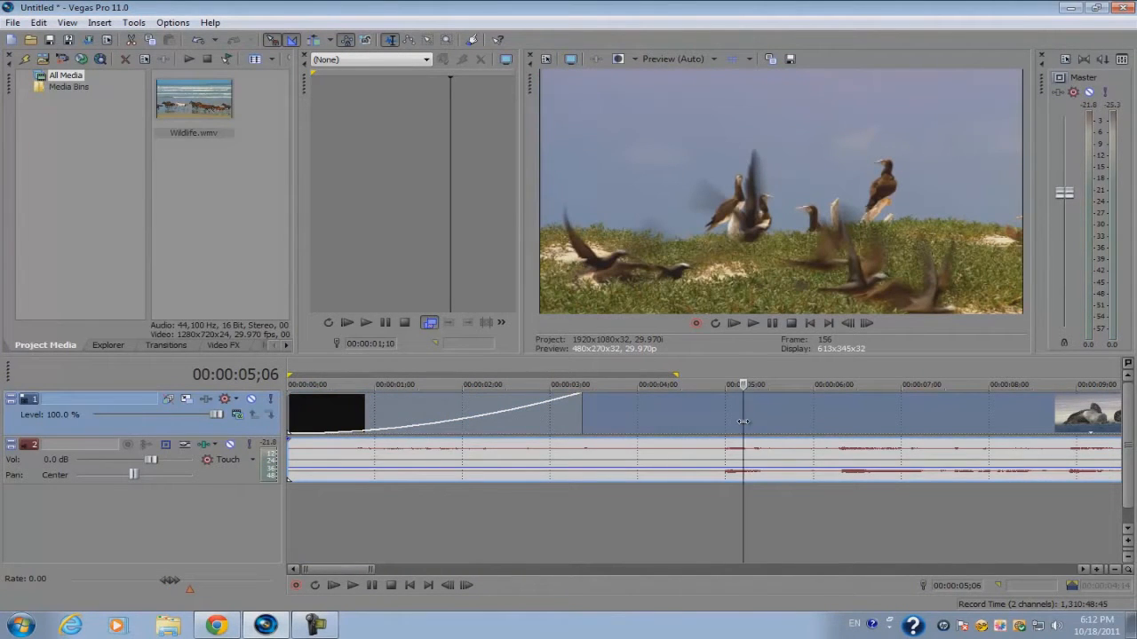
{"action": "scroll", "coordinate": [741, 432], "scroll_direction": "down", "scroll_amount": 5}
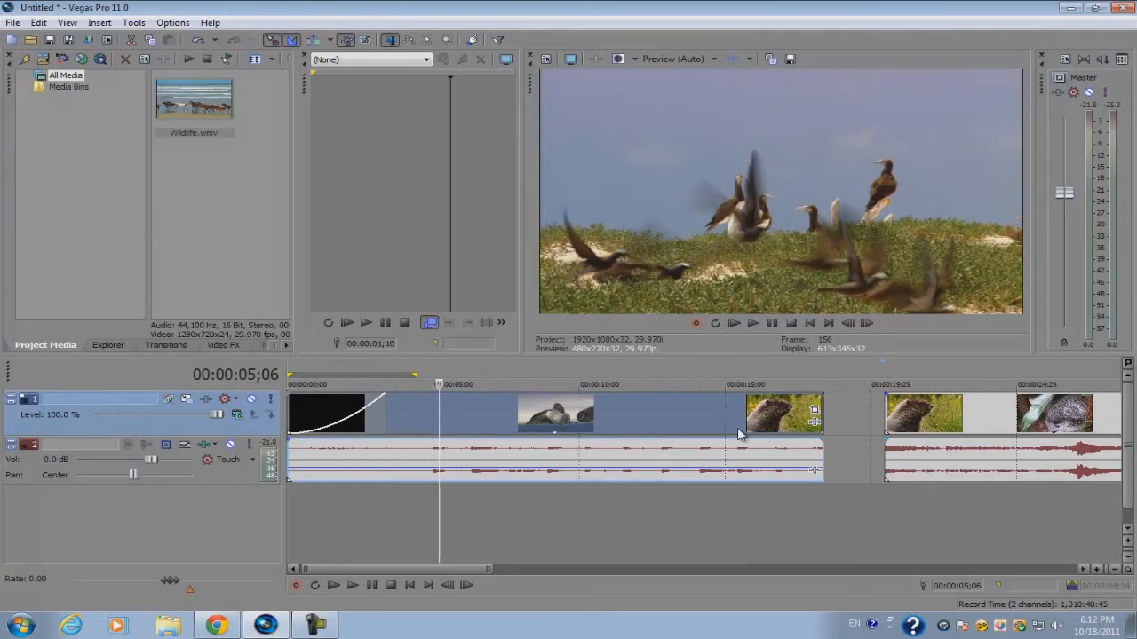
{"action": "left_click_drag", "start_coordinate": [384, 395], "coordinate": [346, 395]}
Try to apply the default Dissolve transition to the middle of the first video clip.
{"action": "left_click", "coordinate": [161, 344]}
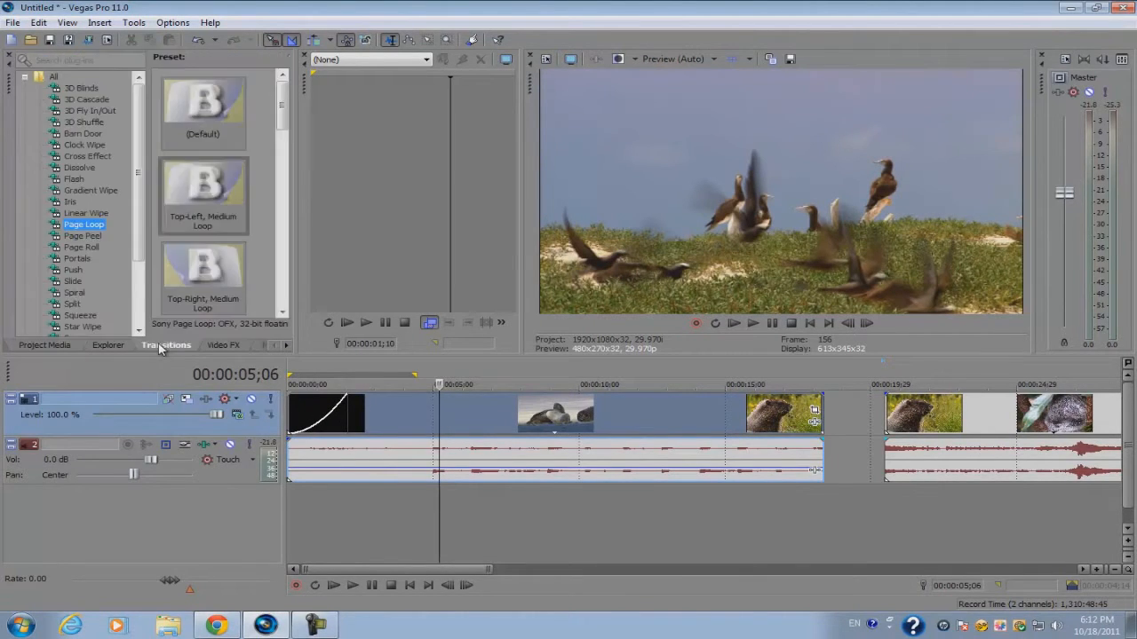
{"action": "left_click", "coordinate": [79, 167]}
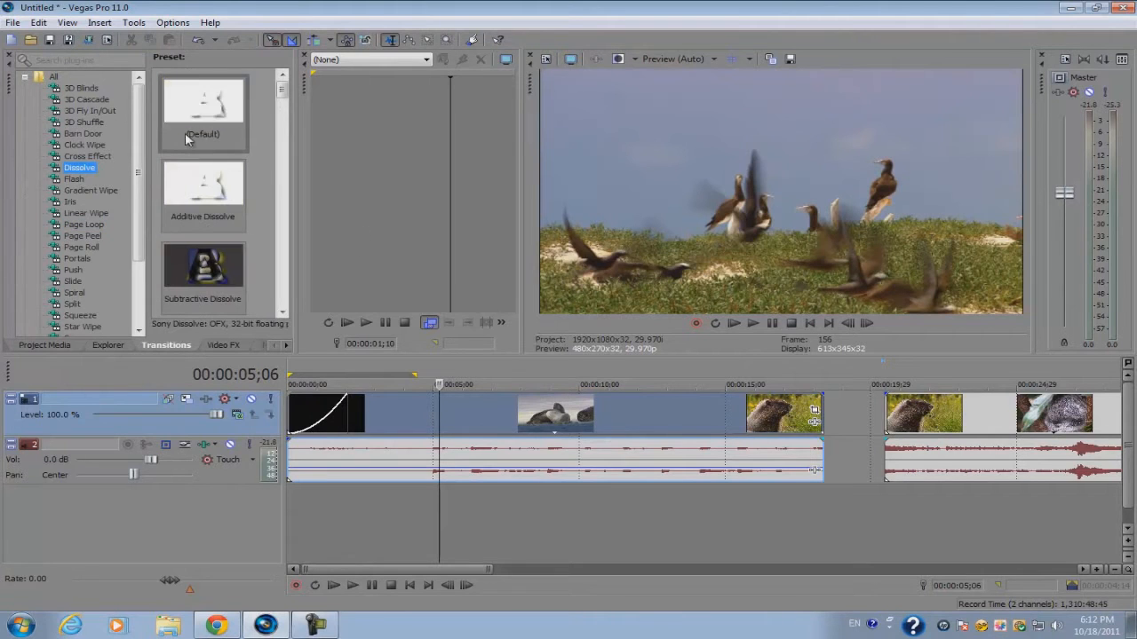
{"action": "left_click_drag", "start_coordinate": [191, 125], "coordinate": [556, 410]}
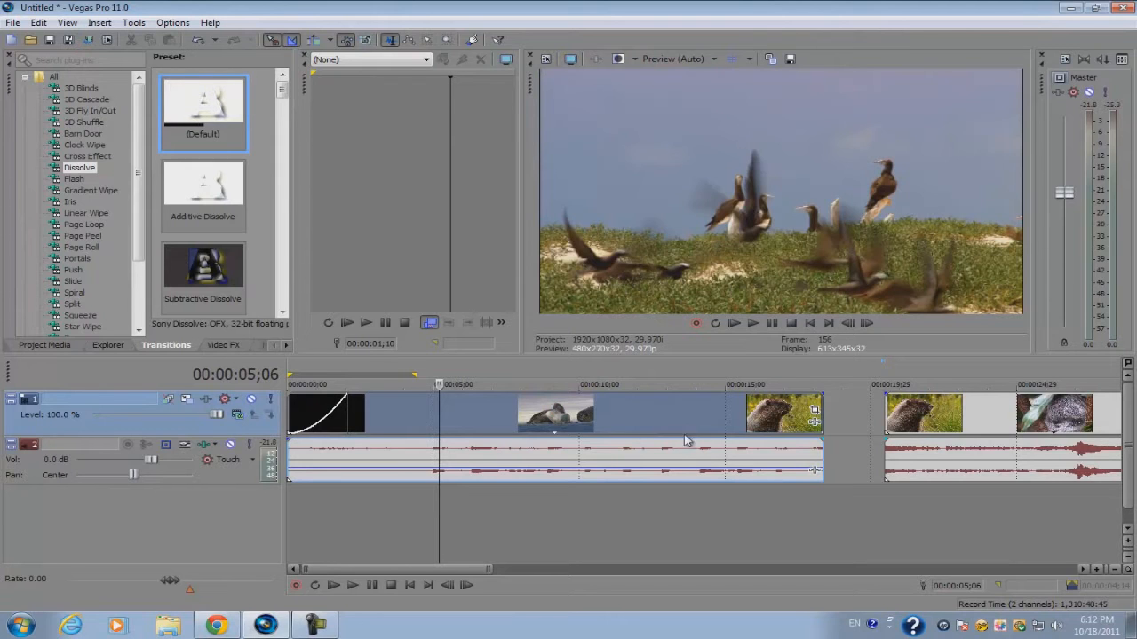
Split the first clip at 00:00:07;01 and place its second piece directly against the first at the cut.
{"action": "left_click", "coordinate": [506, 407]}
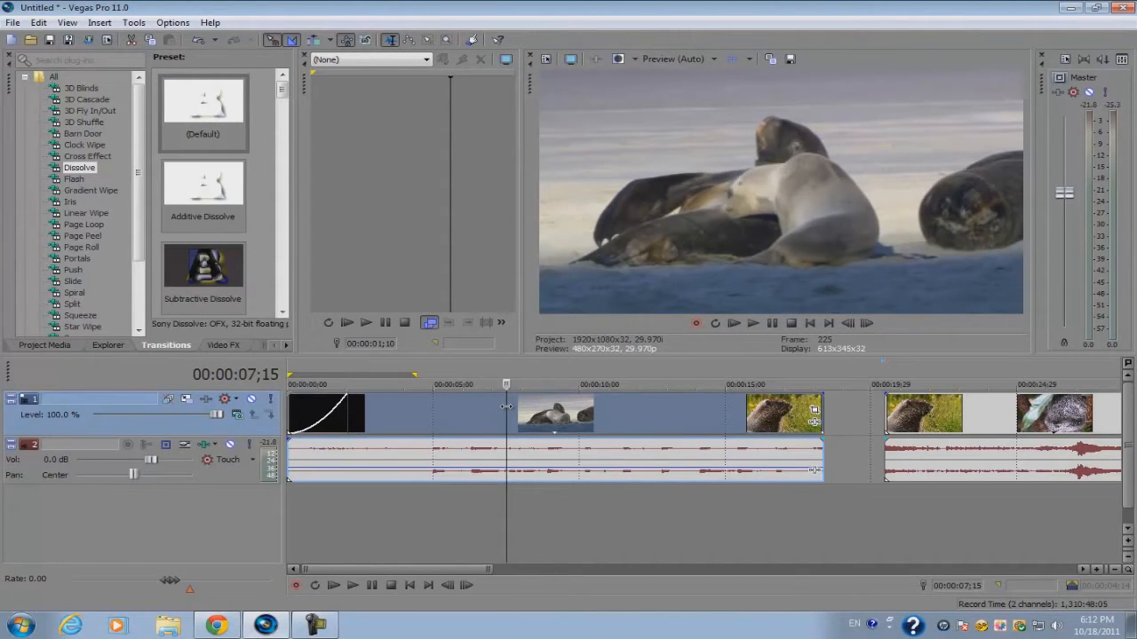
{"action": "scroll", "coordinate": [506, 407], "scroll_direction": "up", "scroll_amount": 4}
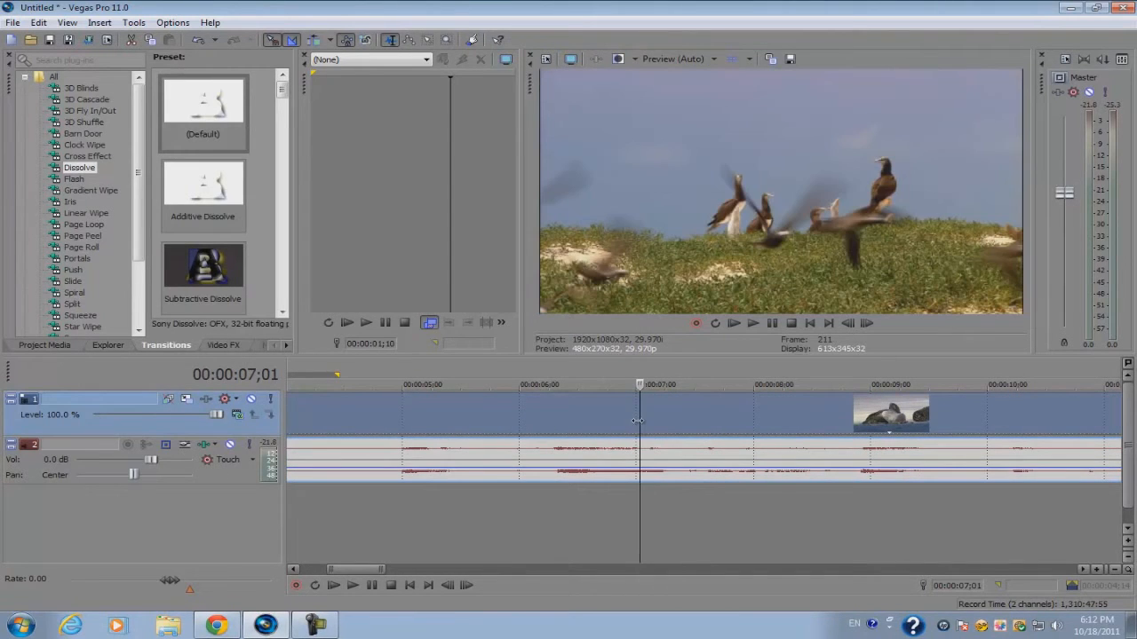
{"action": "scroll", "coordinate": [618, 428], "scroll_direction": "up", "scroll_amount": 1}
{"action": "scroll", "coordinate": [619, 428], "scroll_direction": "down", "scroll_amount": 2}
{"action": "scroll", "coordinate": [618, 428], "scroll_direction": "up", "scroll_amount": 3}
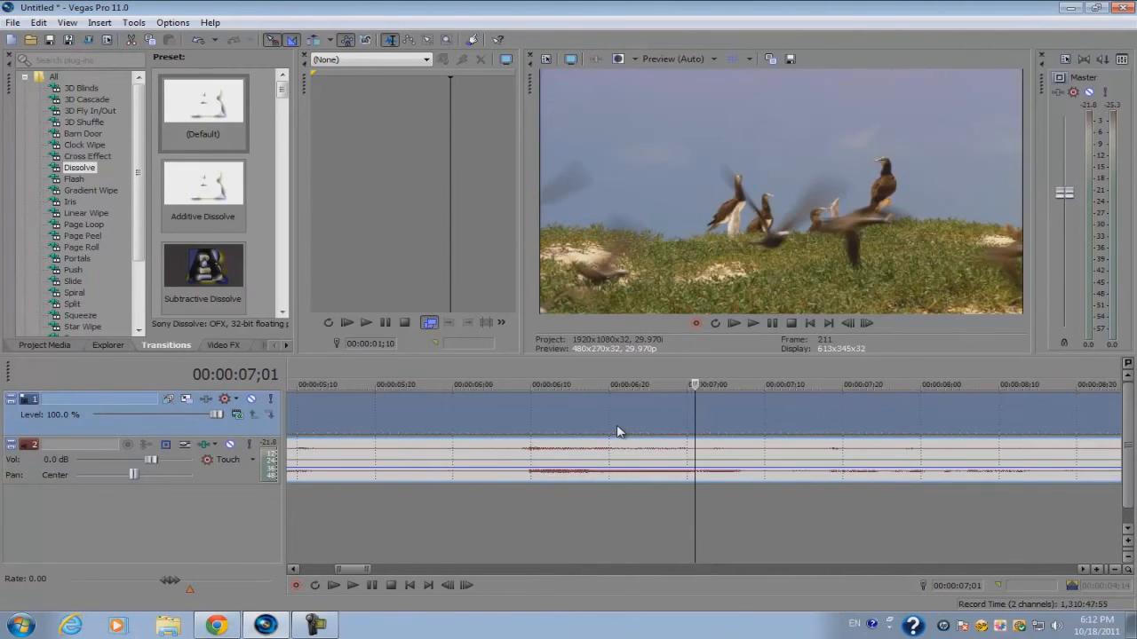
{"action": "key", "text": "s"}
{"action": "left_click_drag", "start_coordinate": [818, 421], "coordinate": [731, 419]}
{"action": "scroll", "coordinate": [734, 421], "scroll_direction": "up", "scroll_amount": 2}
{"action": "left_click", "coordinate": [611, 412]}
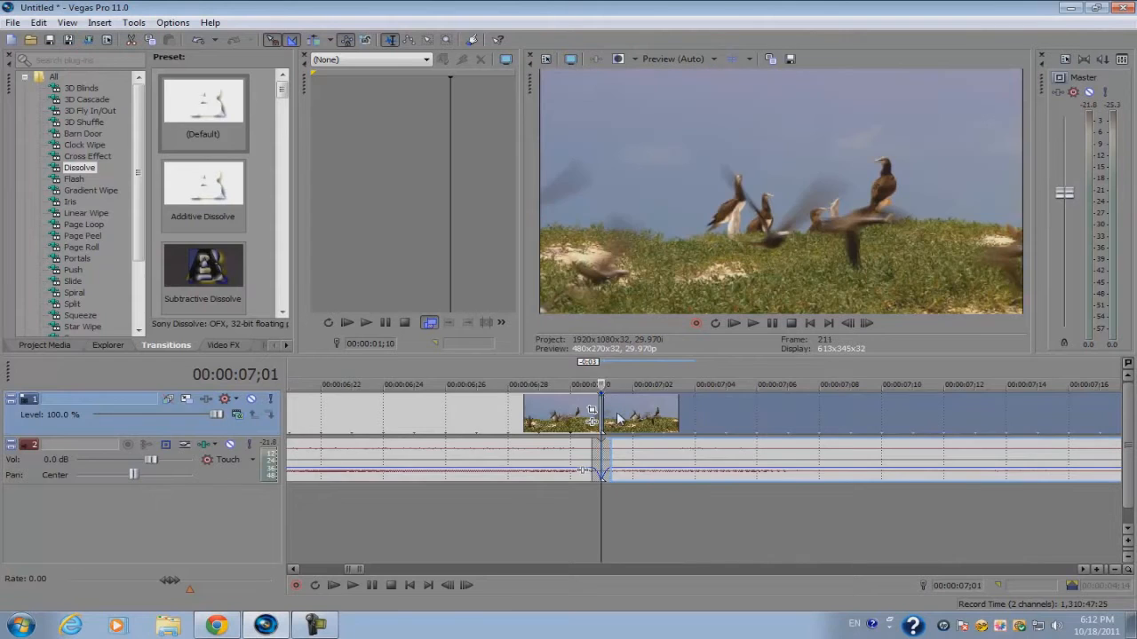
{"action": "scroll", "coordinate": [620, 415], "scroll_direction": "up", "scroll_amount": 2}
{"action": "left_click", "coordinate": [860, 401]}
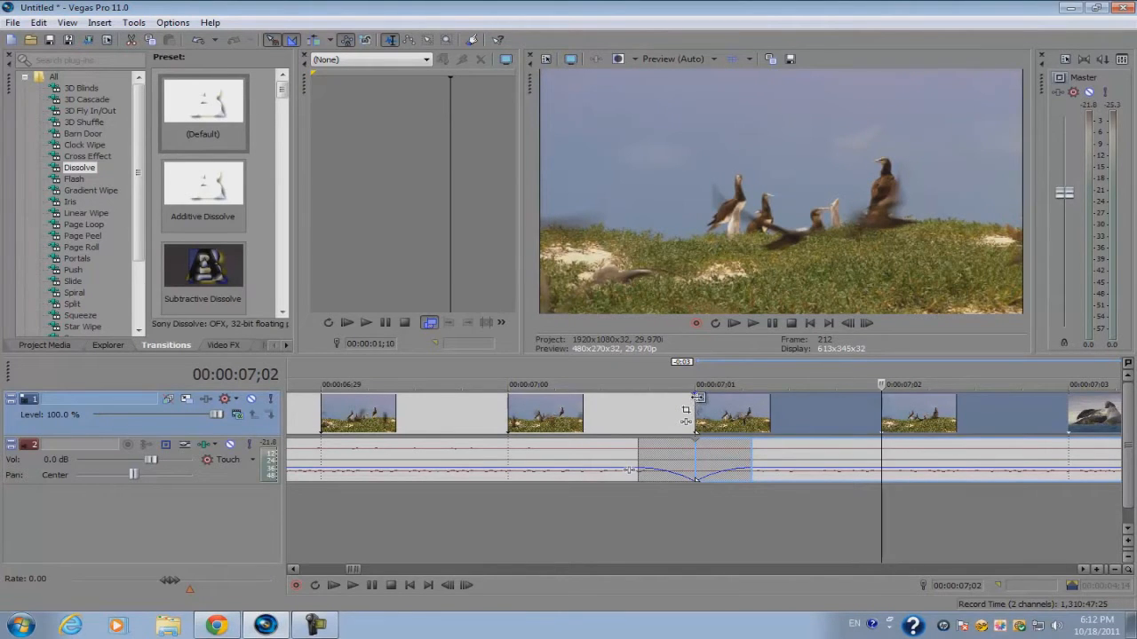
{"action": "scroll", "coordinate": [662, 438], "scroll_direction": "down", "scroll_amount": 4}
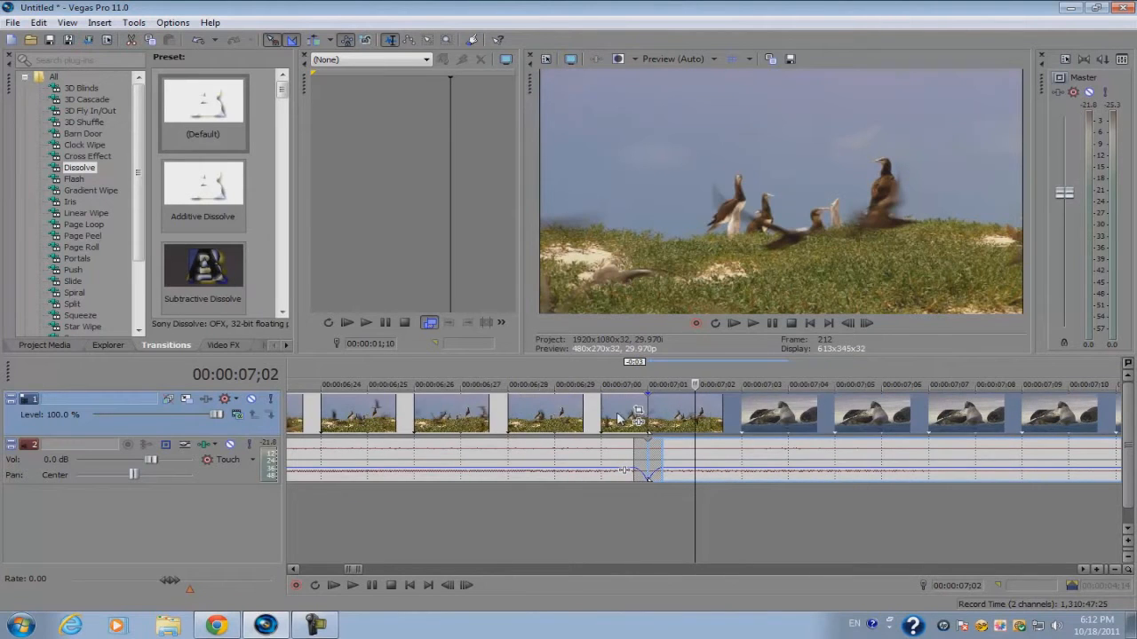
Apply the Star preset of the Gradient Wipe transition to the video cut at 00:00:07;01.
{"action": "left_click", "coordinate": [85, 191]}
{"action": "left_click", "coordinate": [85, 225]}
{"action": "left_click", "coordinate": [85, 214]}
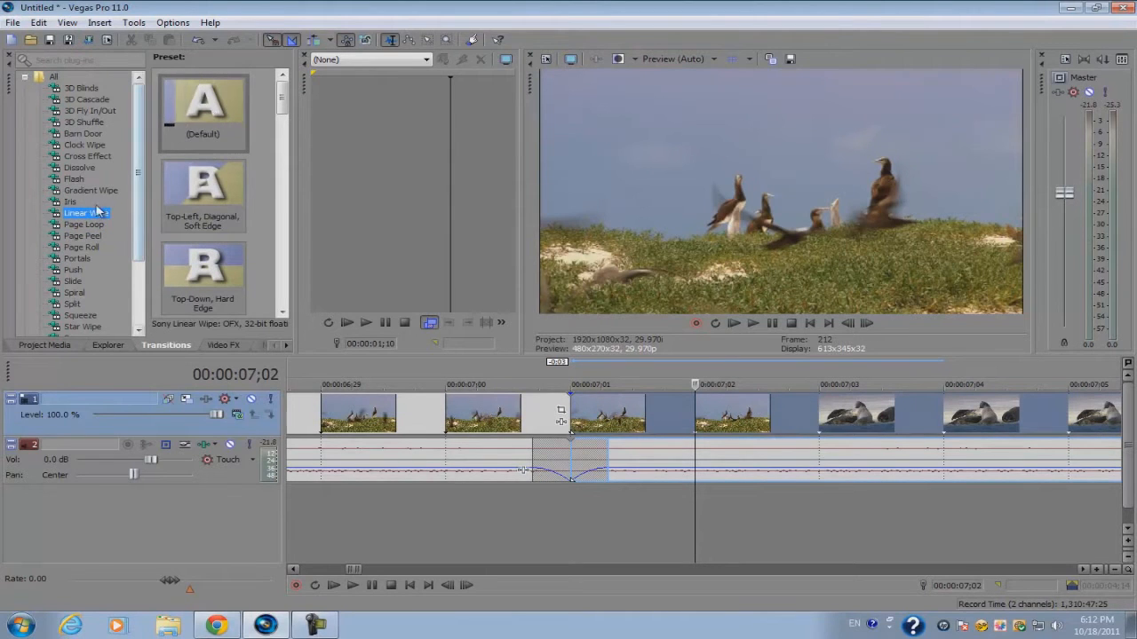
{"action": "left_click", "coordinate": [74, 202]}
{"action": "left_click", "coordinate": [81, 193]}
{"action": "left_click_drag", "start_coordinate": [228, 119], "coordinate": [573, 411]}
{"action": "left_click", "coordinate": [863, 225]}
Select the time range from 00:00:06;06 to 00:00:08;02 around the cut and play back the wipe.
{"action": "scroll", "coordinate": [629, 389], "scroll_direction": "down", "scroll_amount": 8}
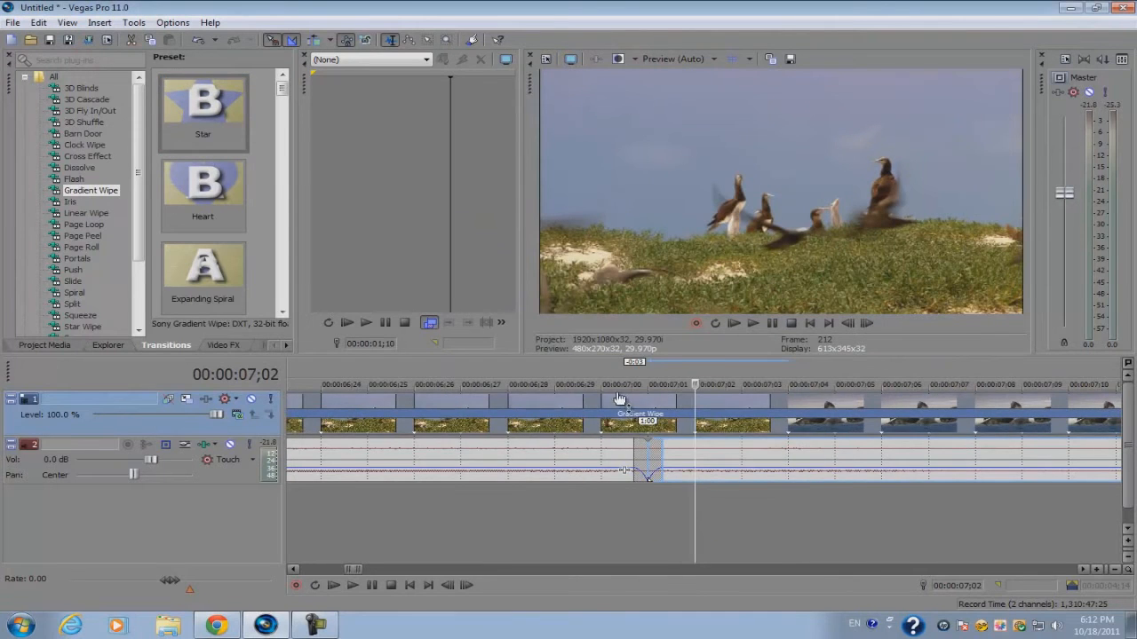
{"action": "left_click_drag", "start_coordinate": [392, 377], "coordinate": [1043, 379]}
{"action": "left_click", "coordinate": [999, 389]}
{"action": "key", "text": "space"}
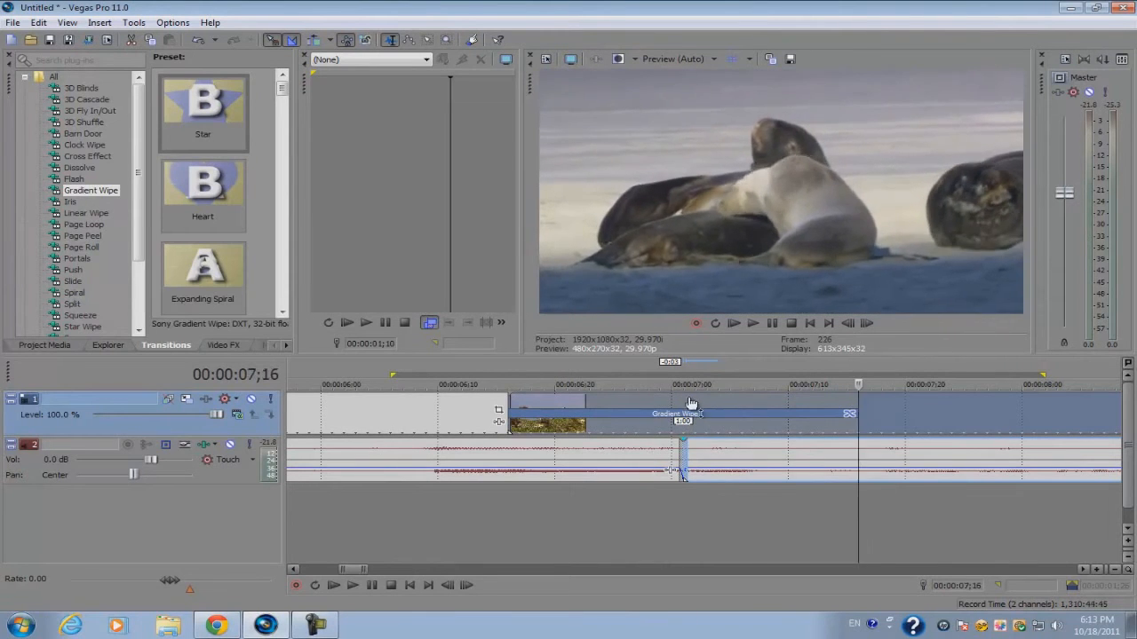
{"action": "key", "text": "space"}
Replace the Gradient Wipe at the cut with the default Flash transition and play it back.
{"action": "left_click", "coordinate": [74, 179]}
{"action": "left_click_drag", "start_coordinate": [202, 114], "coordinate": [650, 410]}
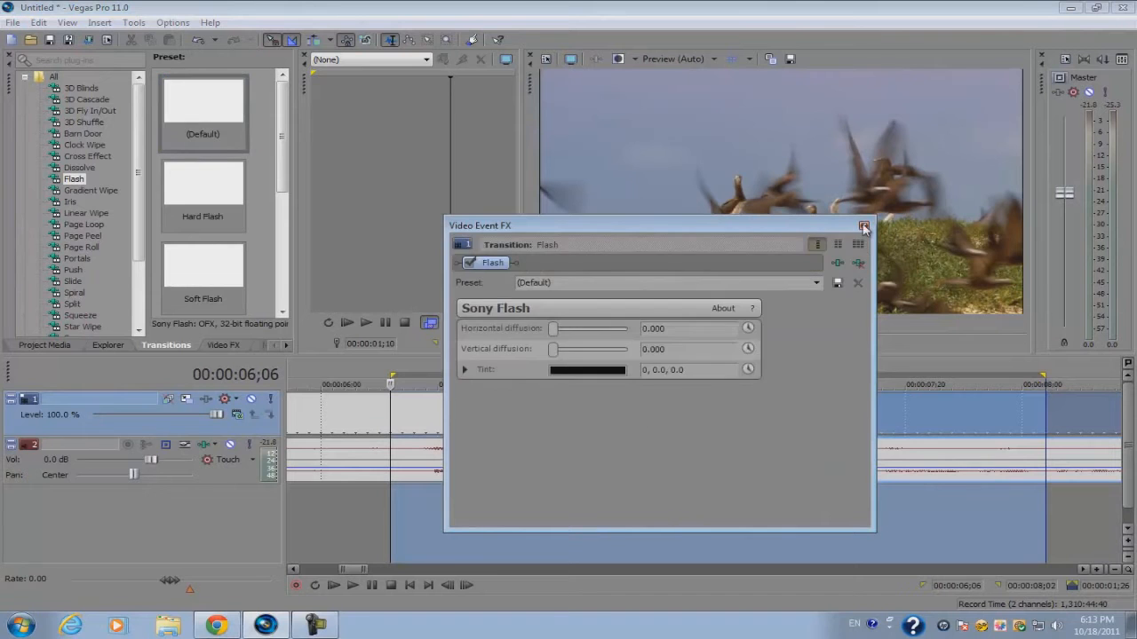
{"action": "left_click", "coordinate": [865, 228]}
{"action": "key", "text": "space"}
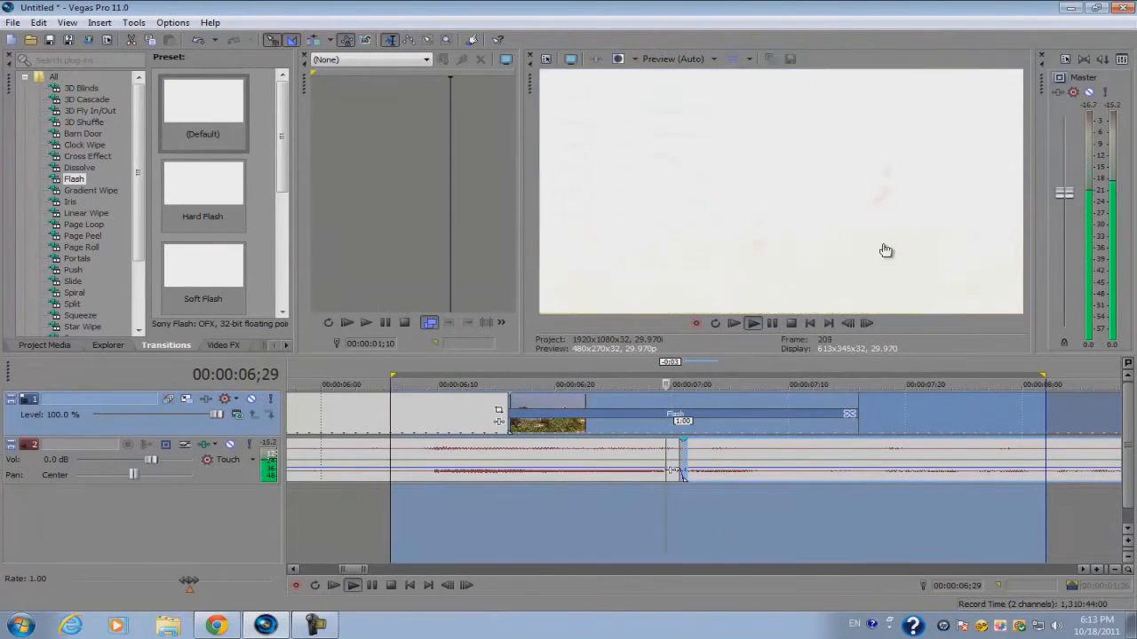
Apply the default Flash transition to the fade-in at the start of the first clip.
{"action": "scroll", "coordinate": [781, 411], "scroll_direction": "down", "scroll_amount": 5}
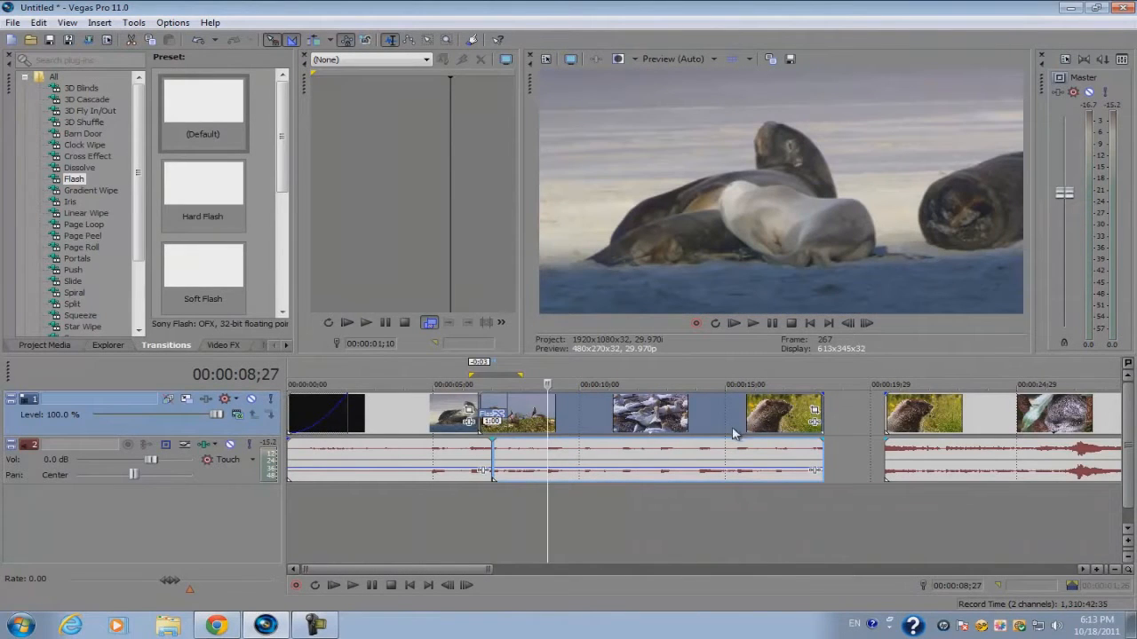
{"action": "scroll", "coordinate": [734, 433], "scroll_direction": "down", "scroll_amount": 3}
{"action": "left_click", "coordinate": [311, 407]}
{"action": "scroll", "coordinate": [382, 429], "scroll_direction": "up", "scroll_amount": 3}
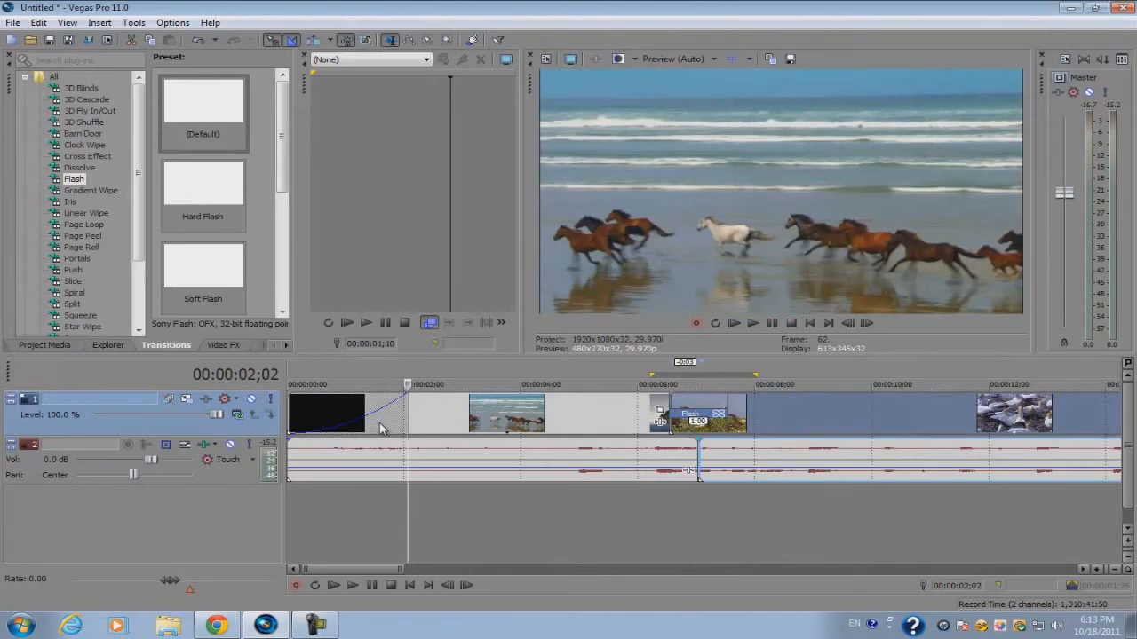
{"action": "scroll", "coordinate": [367, 425], "scroll_direction": "up", "scroll_amount": 4}
{"action": "scroll", "coordinate": [373, 417], "scroll_direction": "down", "scroll_amount": 4}
{"action": "mouse_move", "coordinate": [405, 400]}
{"action": "left_mouse_down"}
{"action": "mouse_move", "coordinate": [457, 400]}
{"action": "mouse_move", "coordinate": [402, 404]}
{"action": "left_mouse_up"}
{"action": "left_click", "coordinate": [304, 414]}
{"action": "left_click_drag", "start_coordinate": [176, 124], "coordinate": [366, 414]}
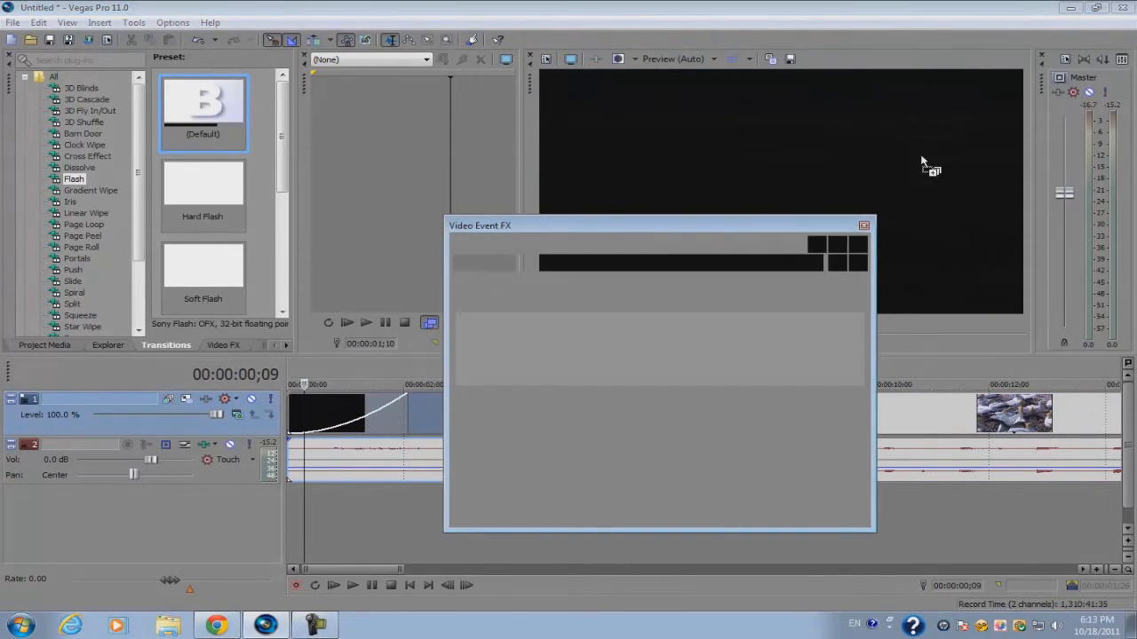
{"action": "left_click", "coordinate": [864, 226]}
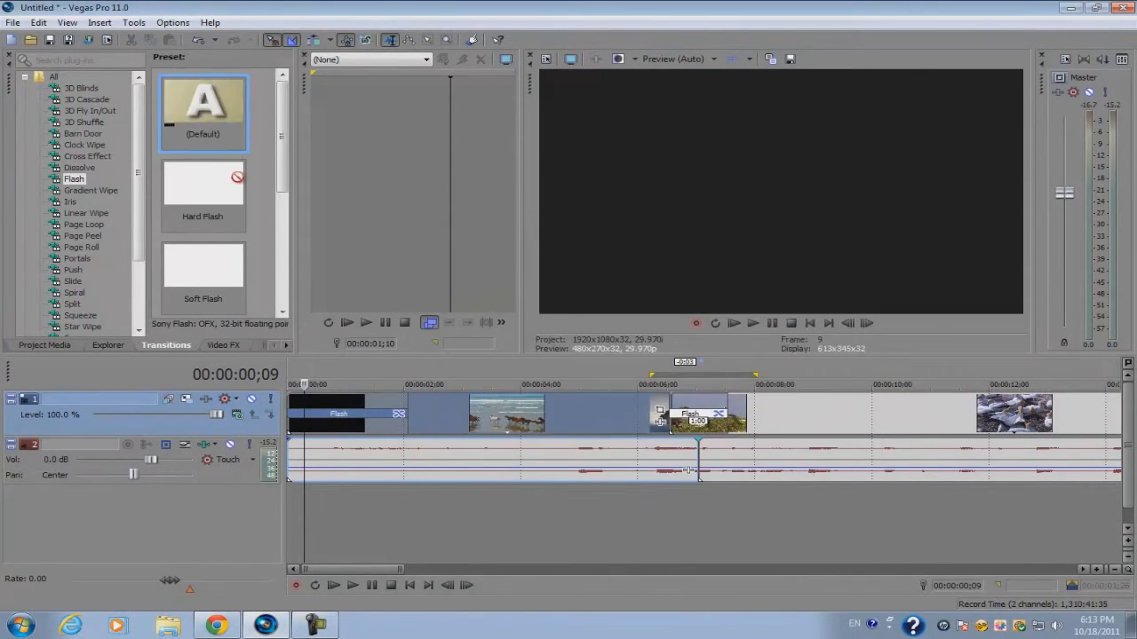
Select the opening of the timeline up to about 00:00:04;20 and play back the Flash fade-in.
{"action": "left_click_drag", "start_coordinate": [202, 105], "coordinate": [659, 417]}
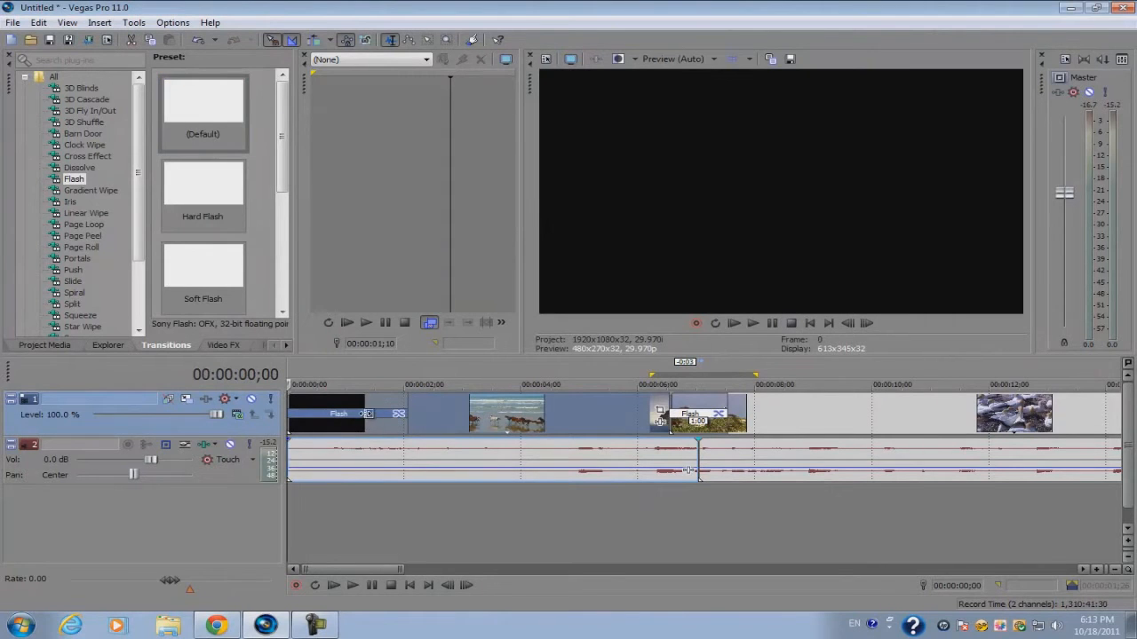
{"action": "left_click", "coordinate": [337, 406]}
{"action": "key", "text": "BackSpace"}
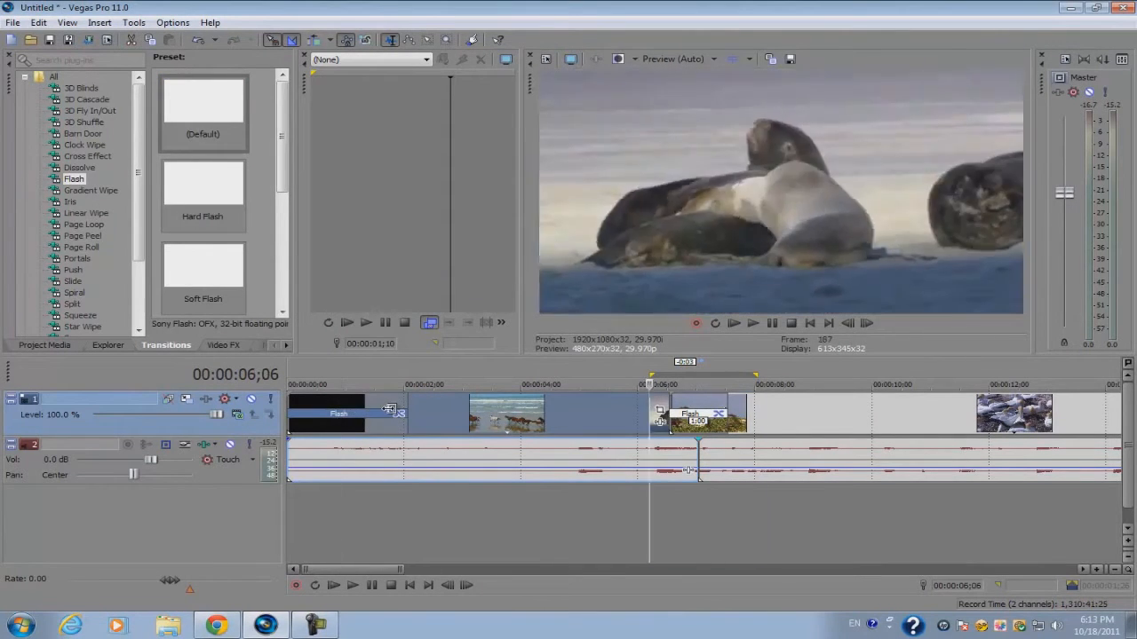
{"action": "left_click_drag", "start_coordinate": [290, 374], "coordinate": [715, 402]}
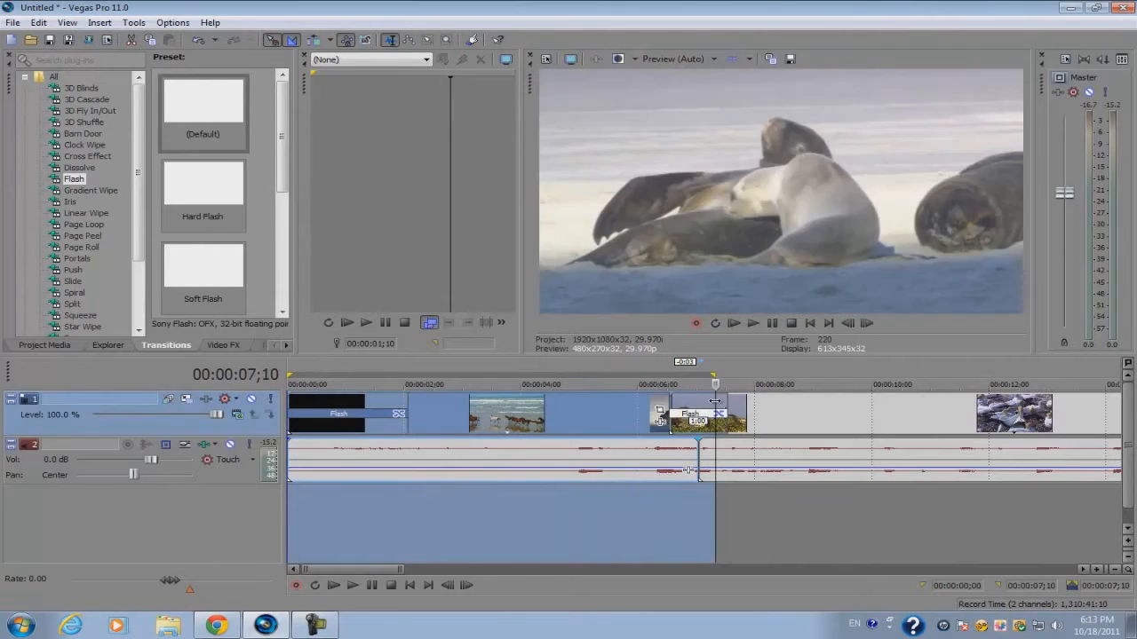
{"action": "key", "text": "space"}
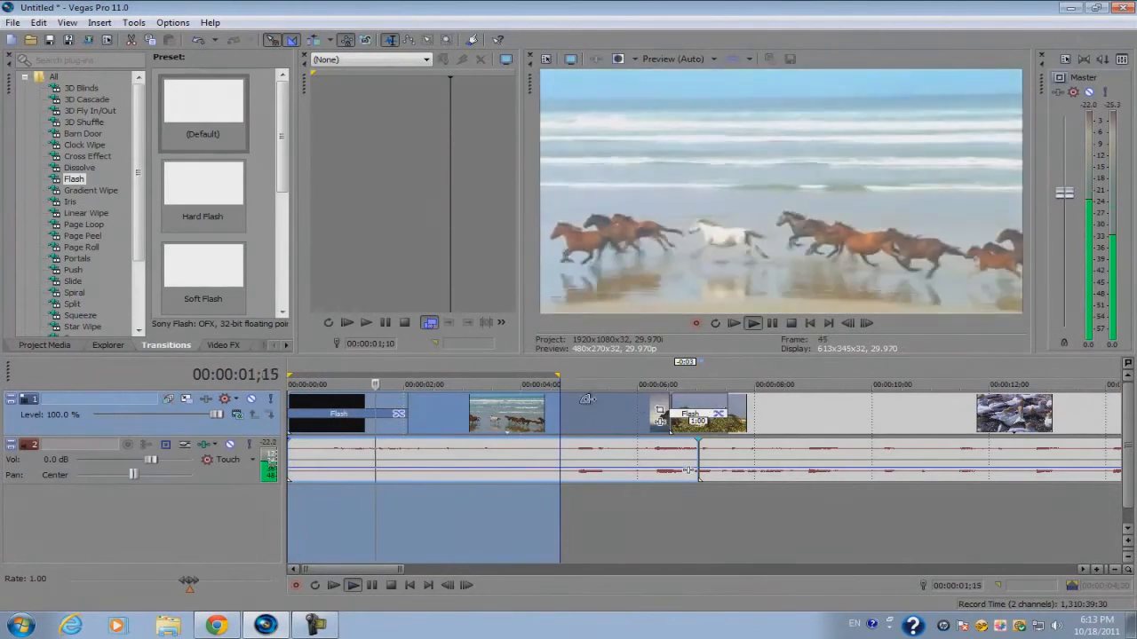
{"action": "left_click", "coordinate": [409, 410]}
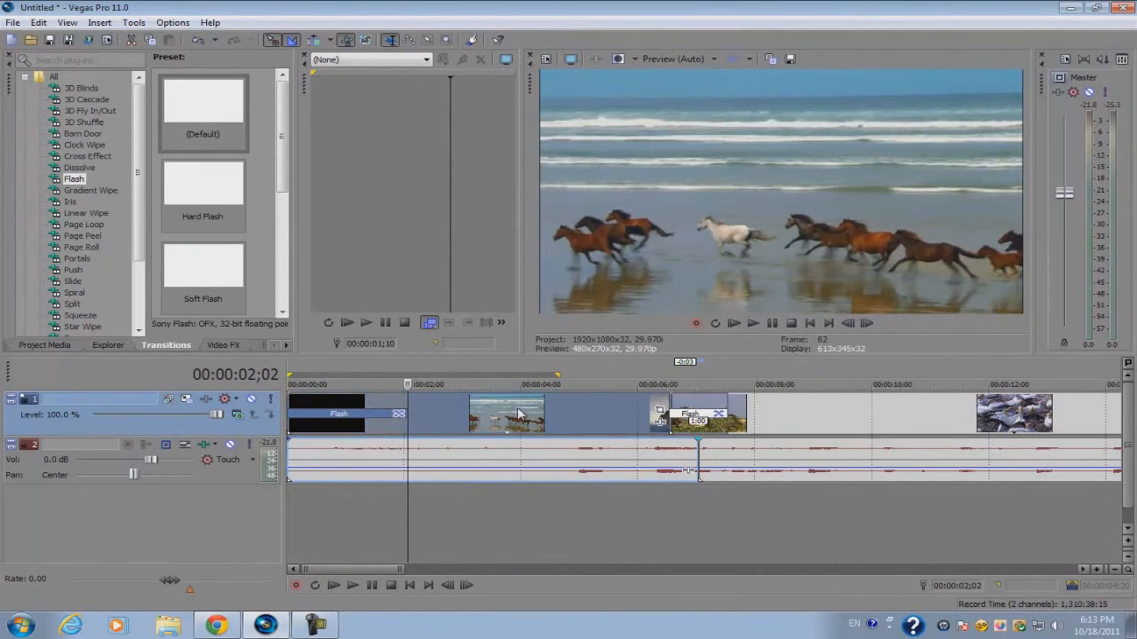
Browse the available video effects and view the Channel Blend presets.
{"action": "scroll", "coordinate": [515, 412], "scroll_direction": "down", "scroll_amount": 4}
{"action": "mouse_move", "coordinate": [818, 406]}
{"action": "left_mouse_down"}
{"action": "mouse_move", "coordinate": [765, 407]}
{"action": "mouse_move", "coordinate": [818, 406]}
{"action": "left_mouse_up"}
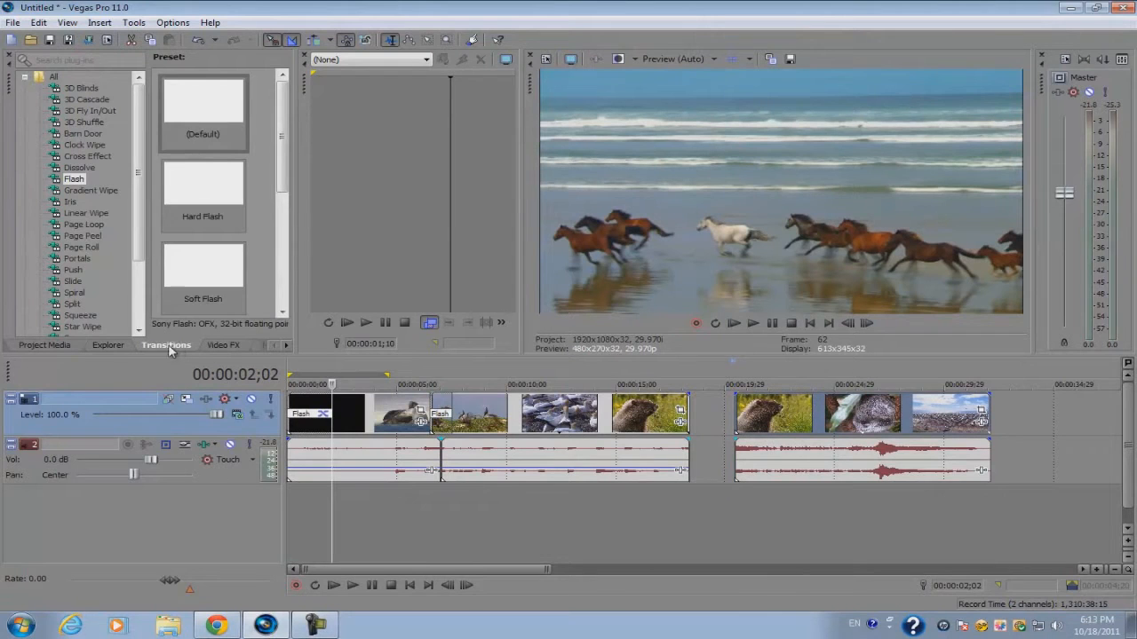
{"action": "left_click", "coordinate": [230, 347]}
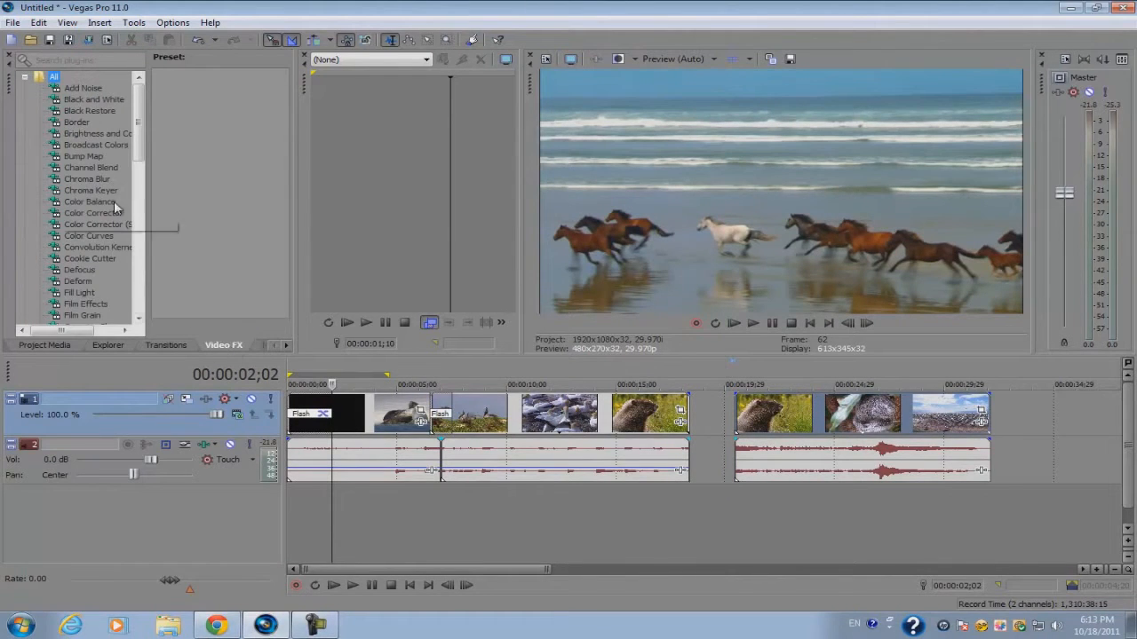
{"action": "left_click", "coordinate": [92, 168]}
Move the middle clip about 2:02 later in time so it meets the start of the last clip.
{"action": "left_click_drag", "start_coordinate": [521, 409], "coordinate": [568, 419]}
{"action": "left_click_drag", "start_coordinate": [737, 397], "coordinate": [736, 397]}
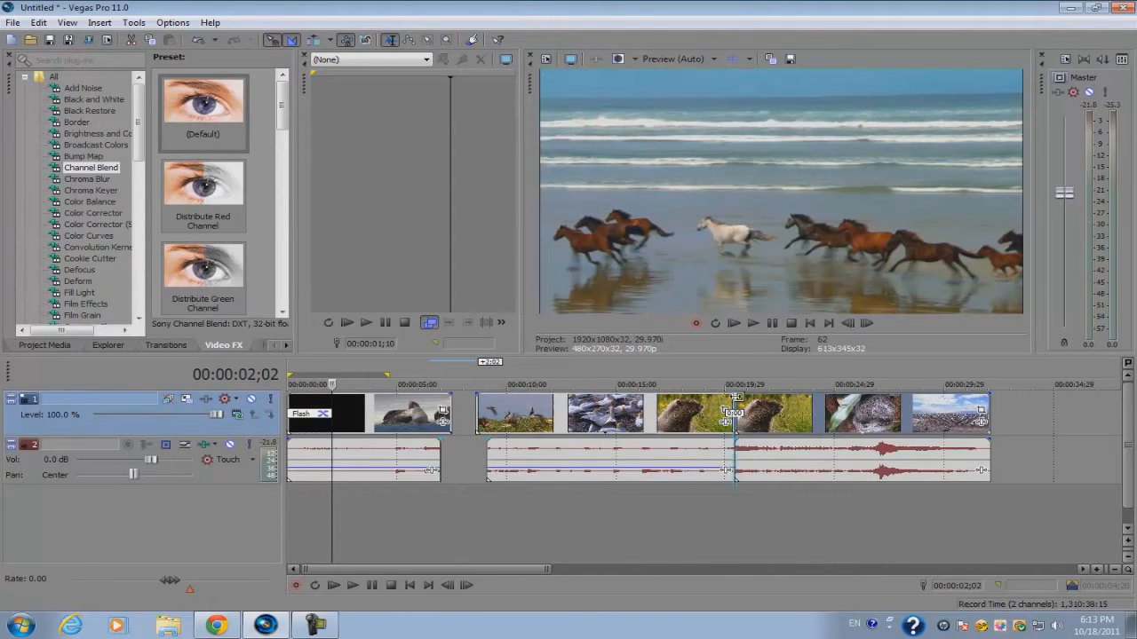
Split the middle clip at 00:00:20;00, just before the start of the last clip.
{"action": "left_click", "coordinate": [816, 418]}
{"action": "scroll", "coordinate": [701, 416], "scroll_direction": "up", "scroll_amount": 5}
{"action": "scroll", "coordinate": [491, 414], "scroll_direction": "down", "scroll_amount": 4}
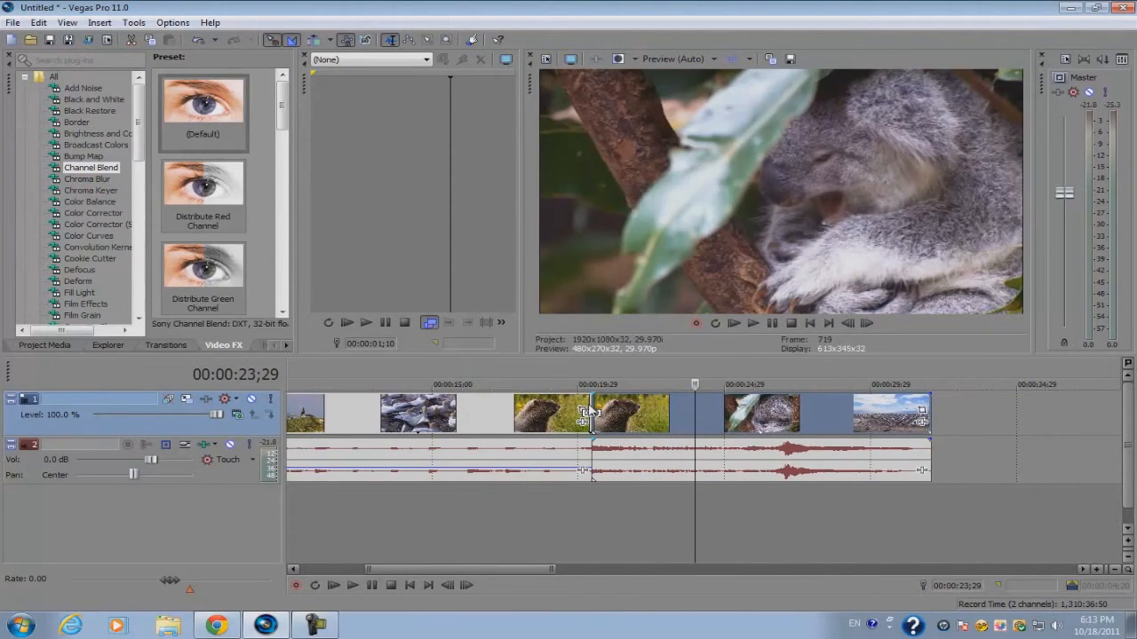
{"action": "left_click", "coordinate": [579, 403]}
{"action": "key", "text": "s"}
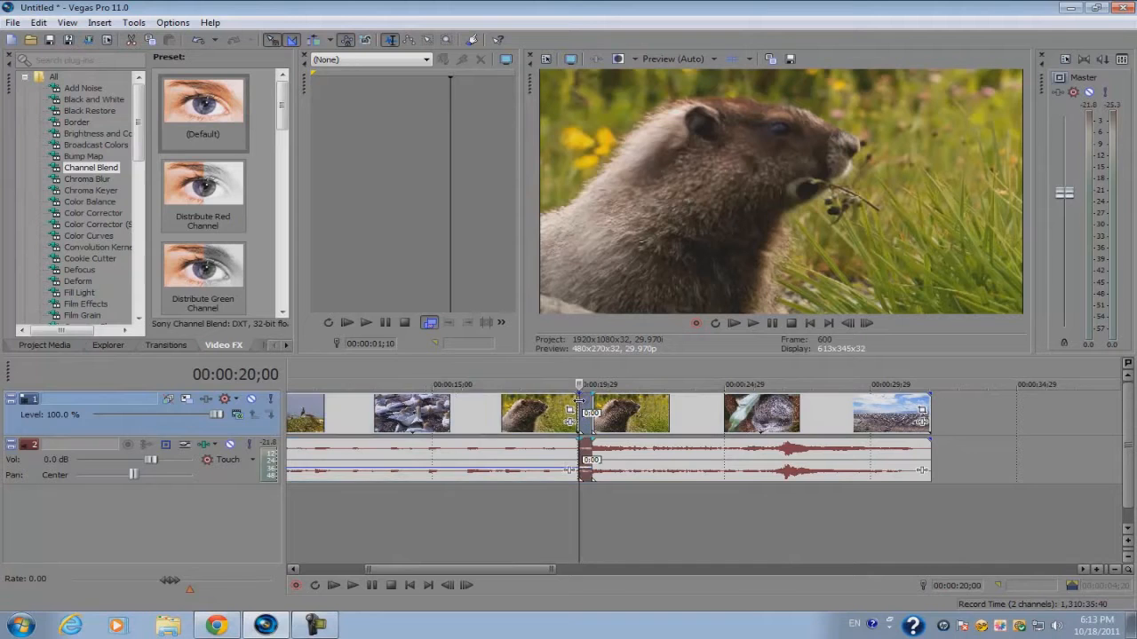
Delete the short leftover piece after 00:00:20;00 and move the last clip's video event back against the cut.
{"action": "right_click", "coordinate": [584, 411]}
{"action": "left_click", "coordinate": [654, 182]}
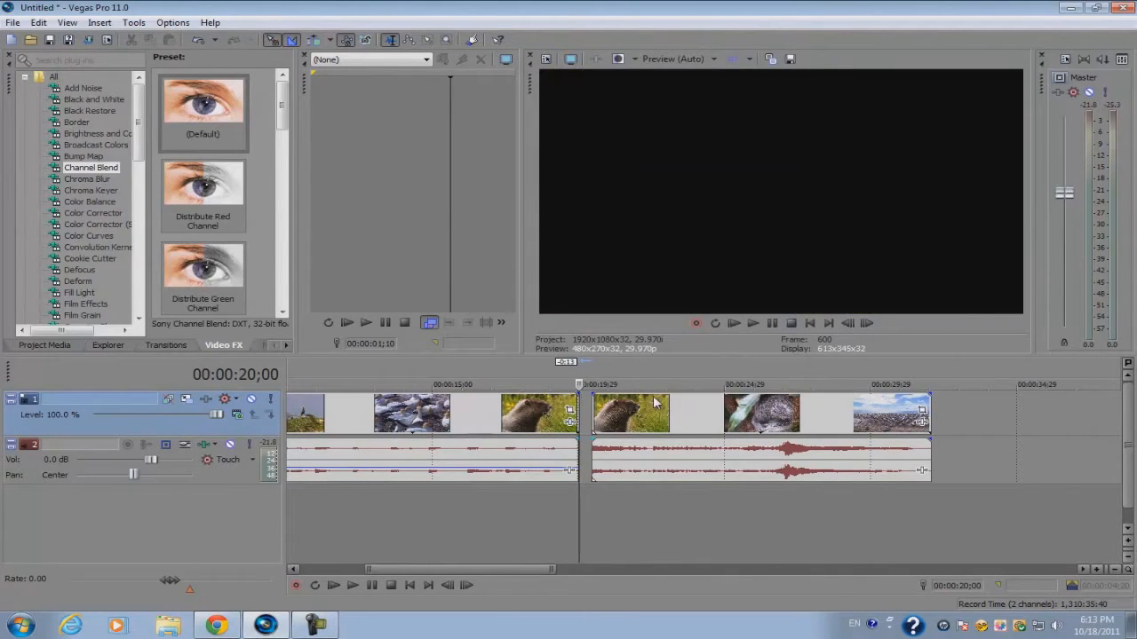
{"action": "left_click_drag", "start_coordinate": [656, 404], "coordinate": [637, 411]}
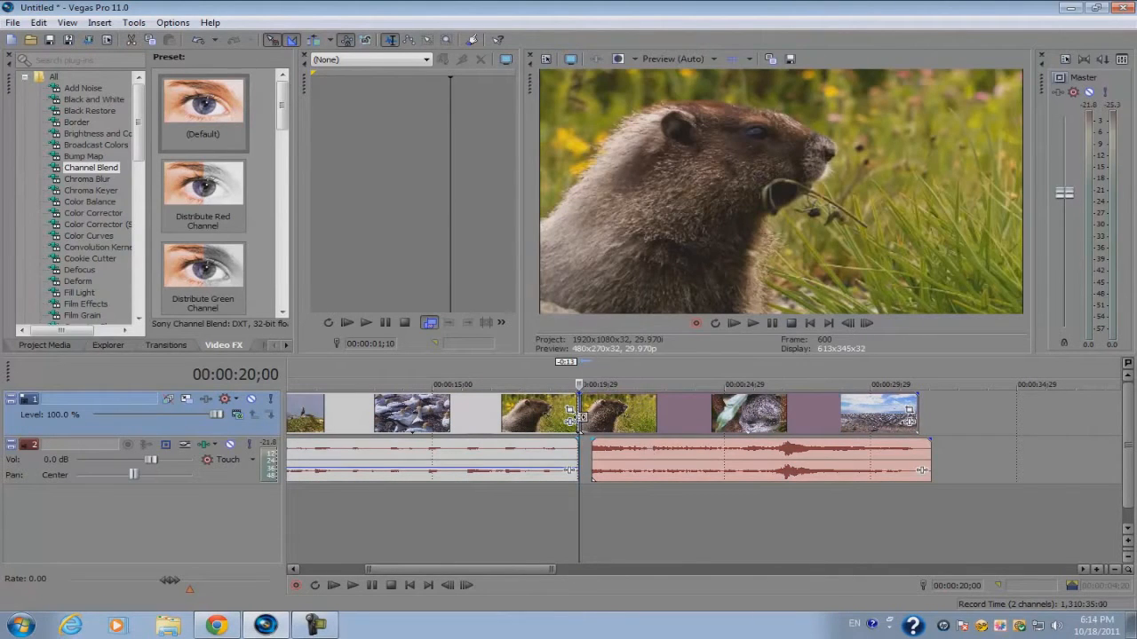
Place the cursor at 00:00:21;26 in the last clip, then close and reopen the Video FX window.
{"action": "scroll", "coordinate": [577, 421], "scroll_direction": "up", "scroll_amount": 5}
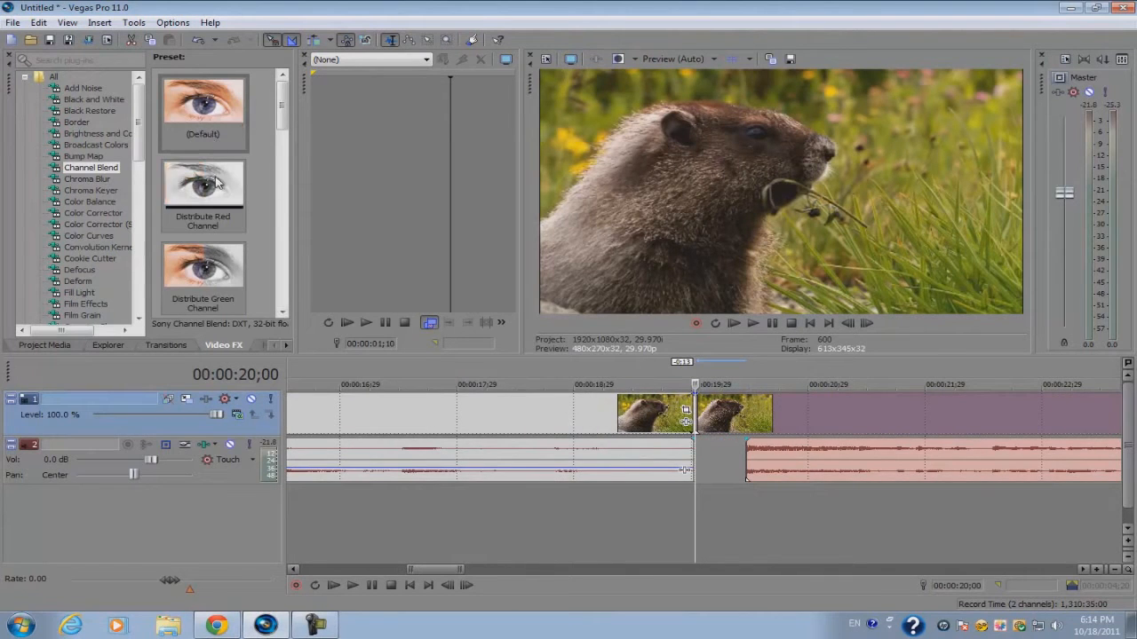
{"action": "scroll", "coordinate": [779, 452], "scroll_direction": "down", "scroll_amount": 5}
{"action": "left_click", "coordinate": [751, 413]}
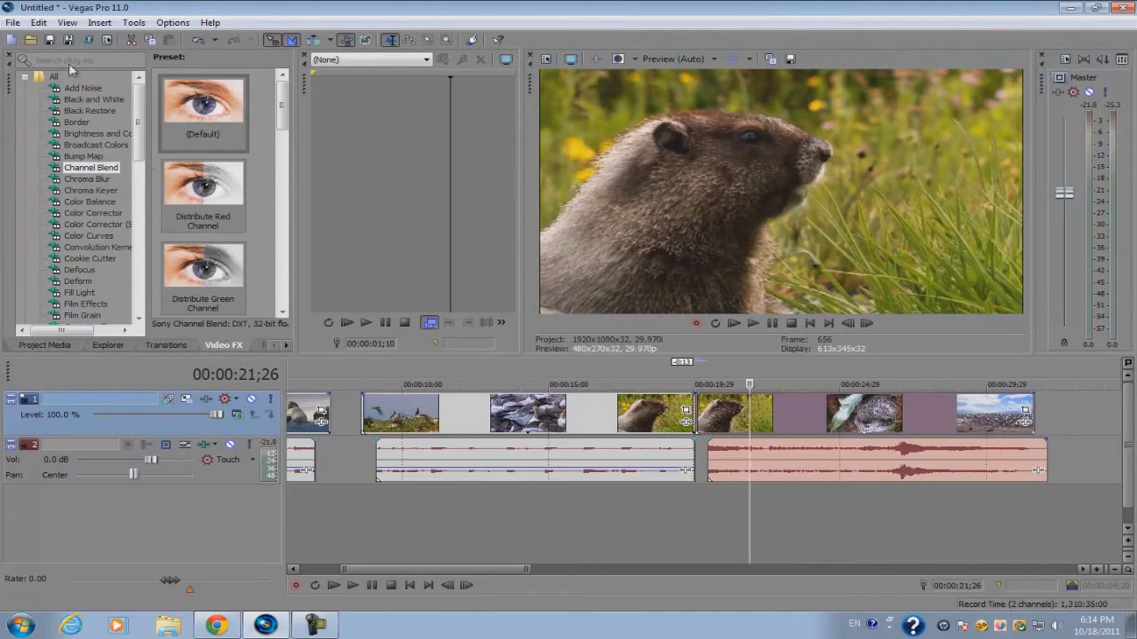
{"action": "key", "text": "alt+1"}
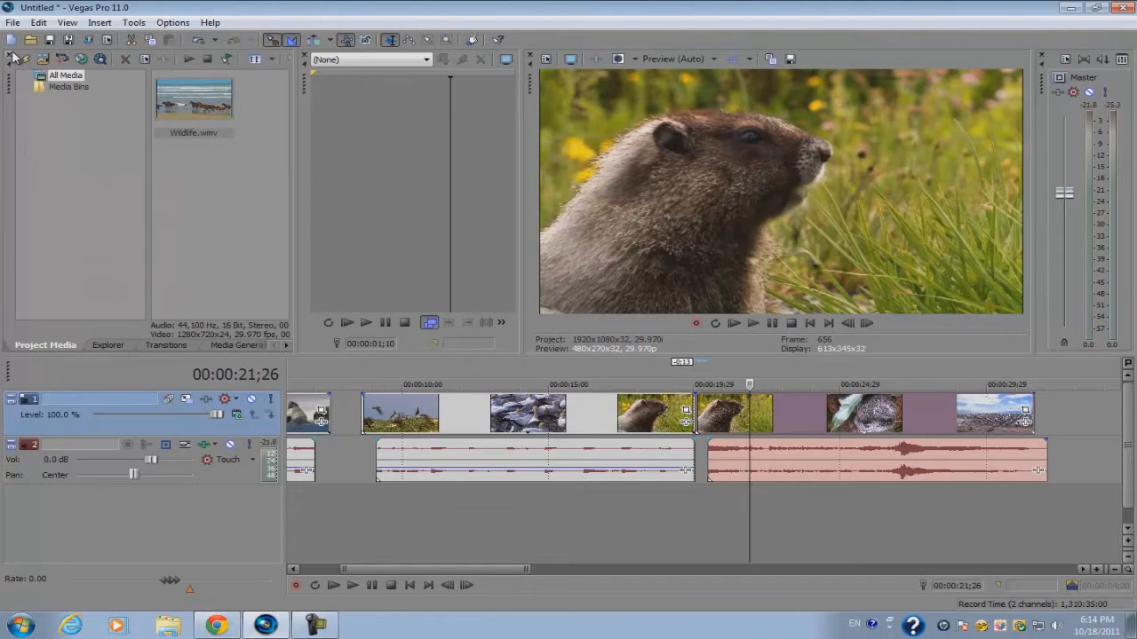
{"action": "left_click", "coordinate": [67, 22]}
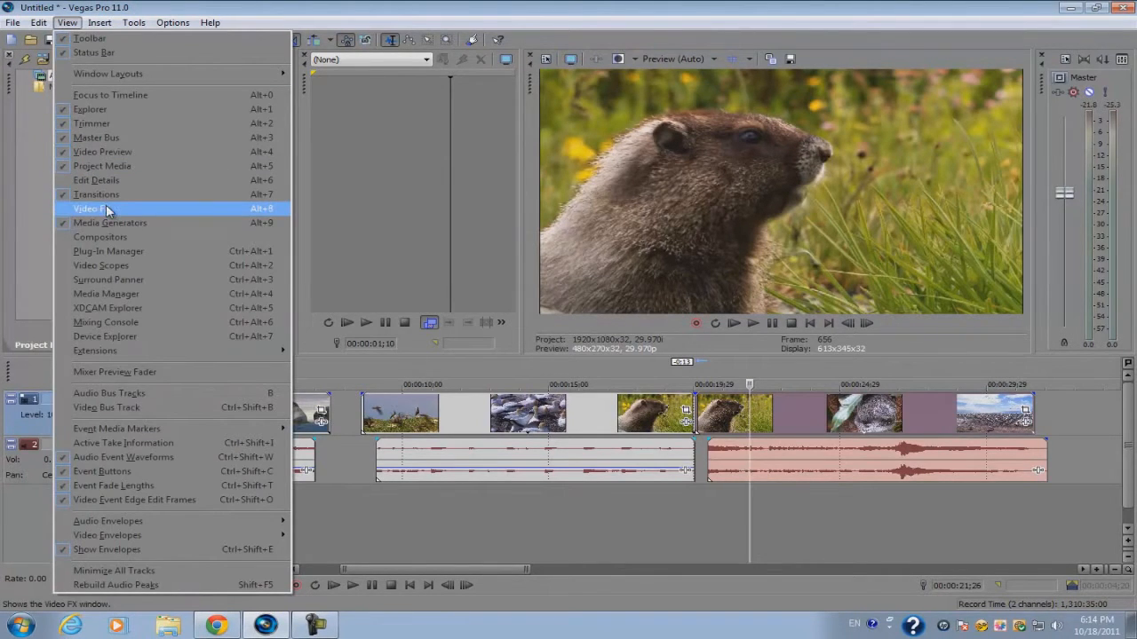
{"action": "left_click", "coordinate": [106, 205]}
{"action": "left_click_drag", "start_coordinate": [32, 349], "coordinate": [240, 353]}
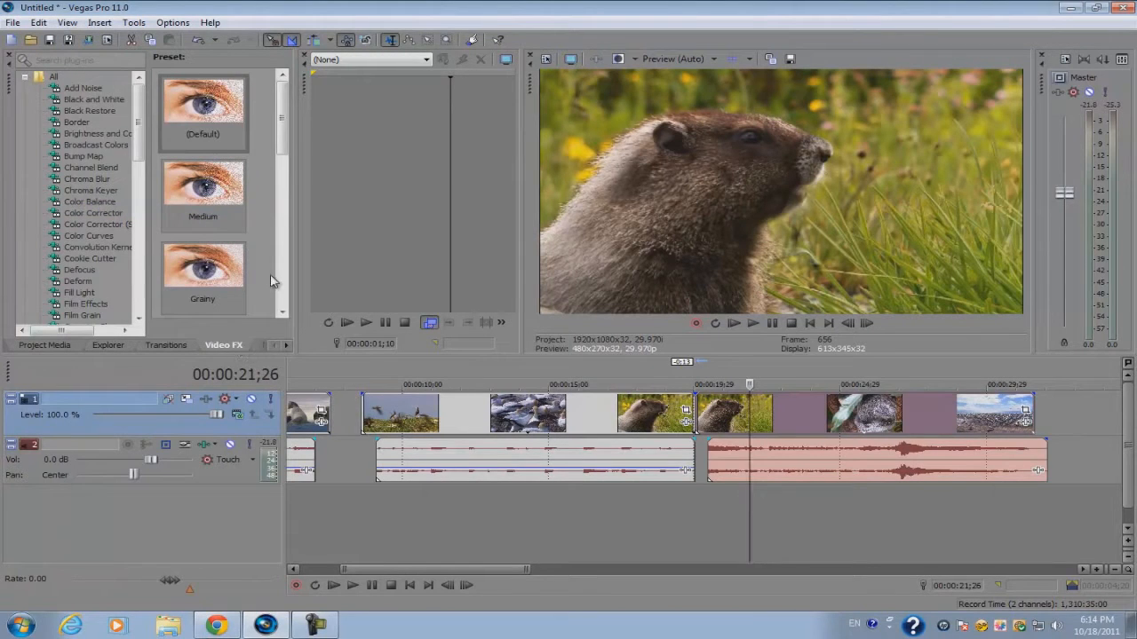
Apply the Invert Color preset of Color Corrector (Secondary) to the last clip and close its effect settings.
{"action": "left_click", "coordinate": [88, 225]}
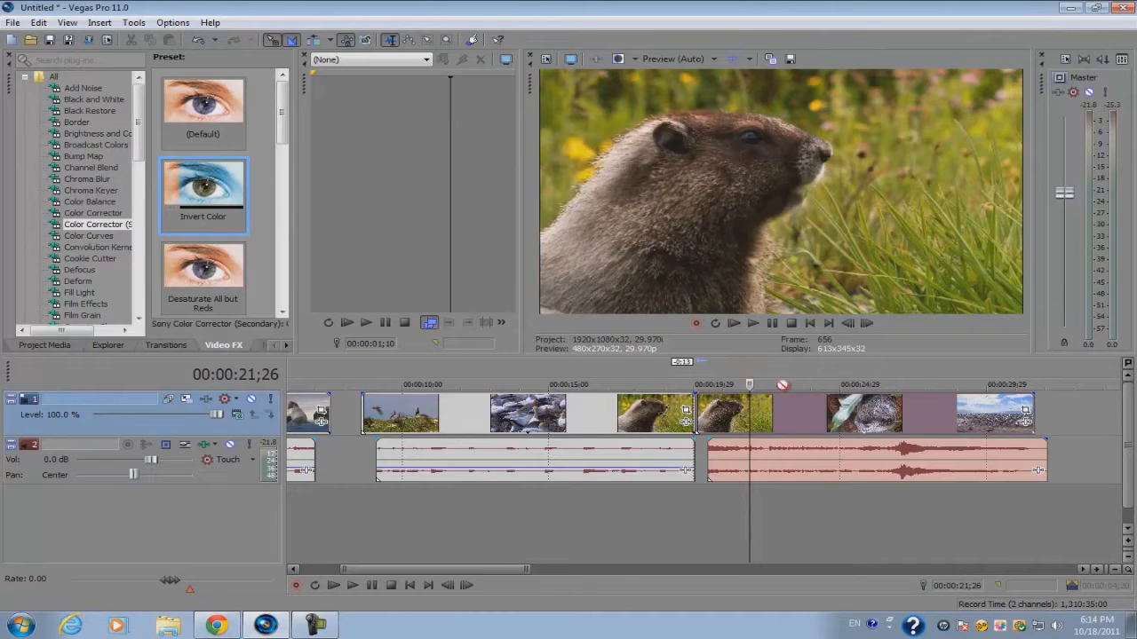
{"action": "left_click_drag", "start_coordinate": [783, 385], "coordinate": [803, 417]}
{"action": "left_click", "coordinate": [864, 226]}
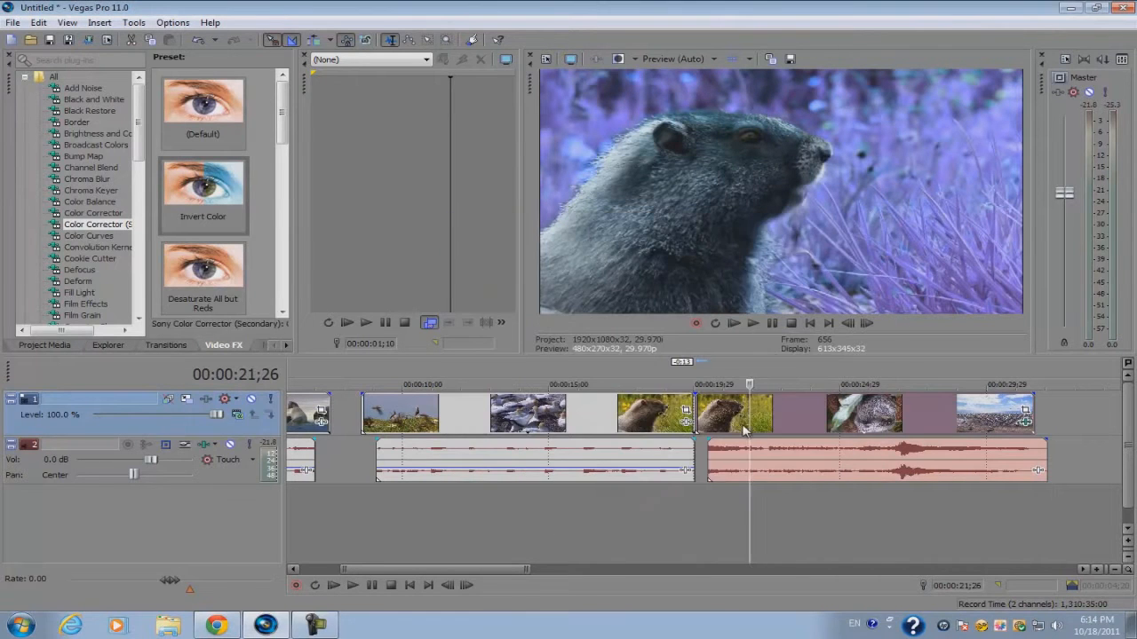
Check the inverted colors at several points along the last clip, ending at 00:00:29;02.
{"action": "left_click", "coordinate": [758, 419]}
{"action": "left_click", "coordinate": [805, 415]}
{"action": "left_click", "coordinate": [839, 418]}
{"action": "left_click", "coordinate": [888, 414]}
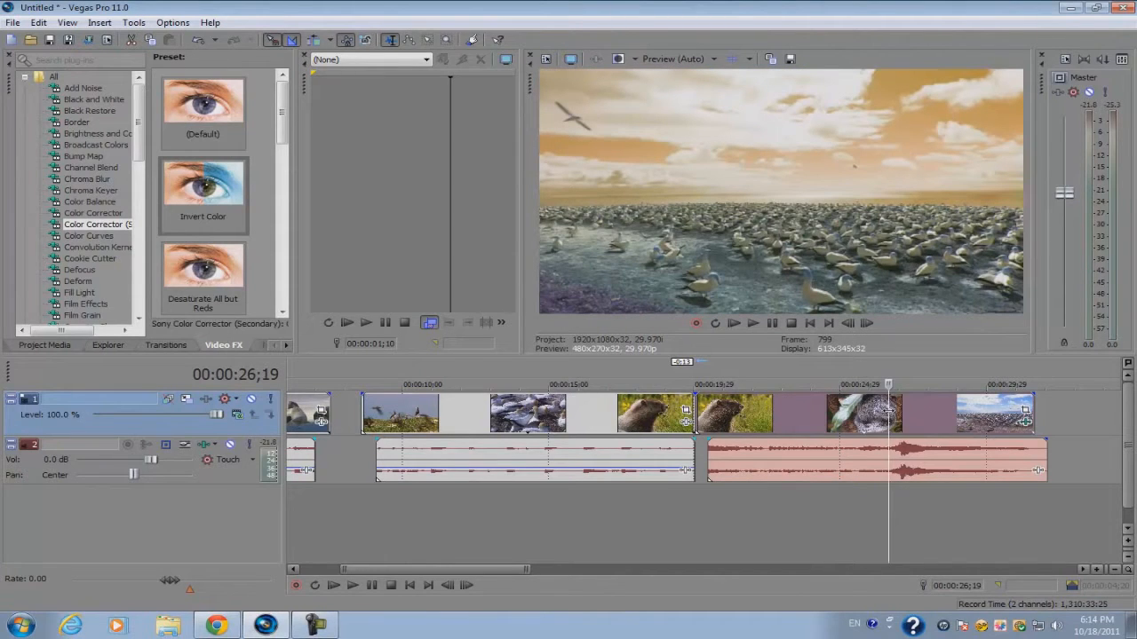
{"action": "scroll", "coordinate": [625, 425], "scroll_direction": "down", "scroll_amount": 5}
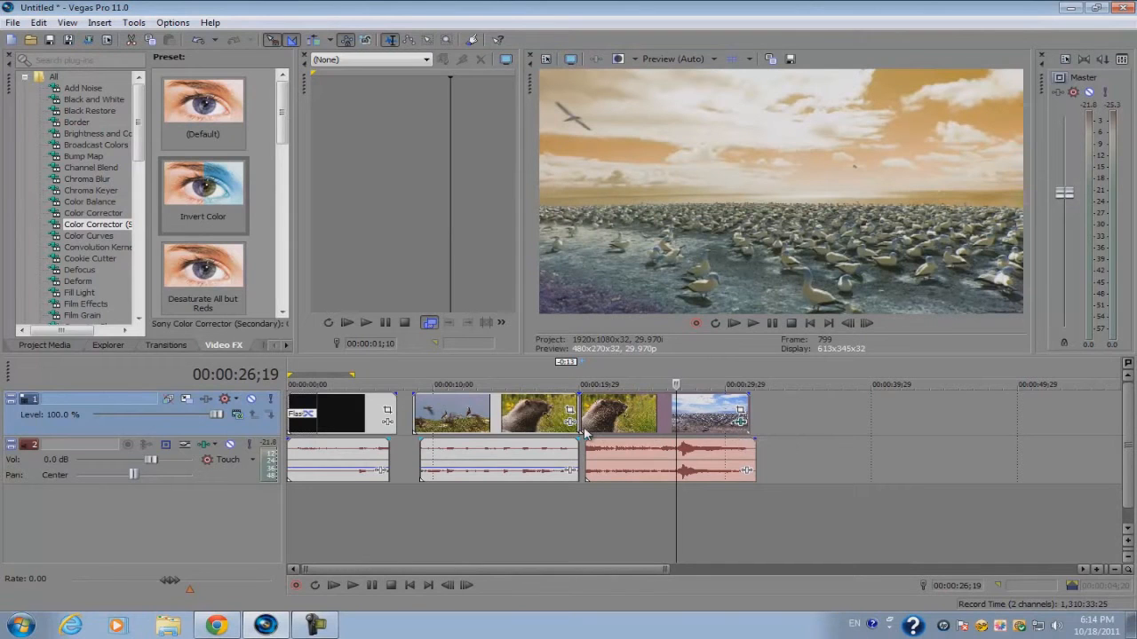
{"action": "scroll", "coordinate": [654, 435], "scroll_direction": "up", "scroll_amount": 3}
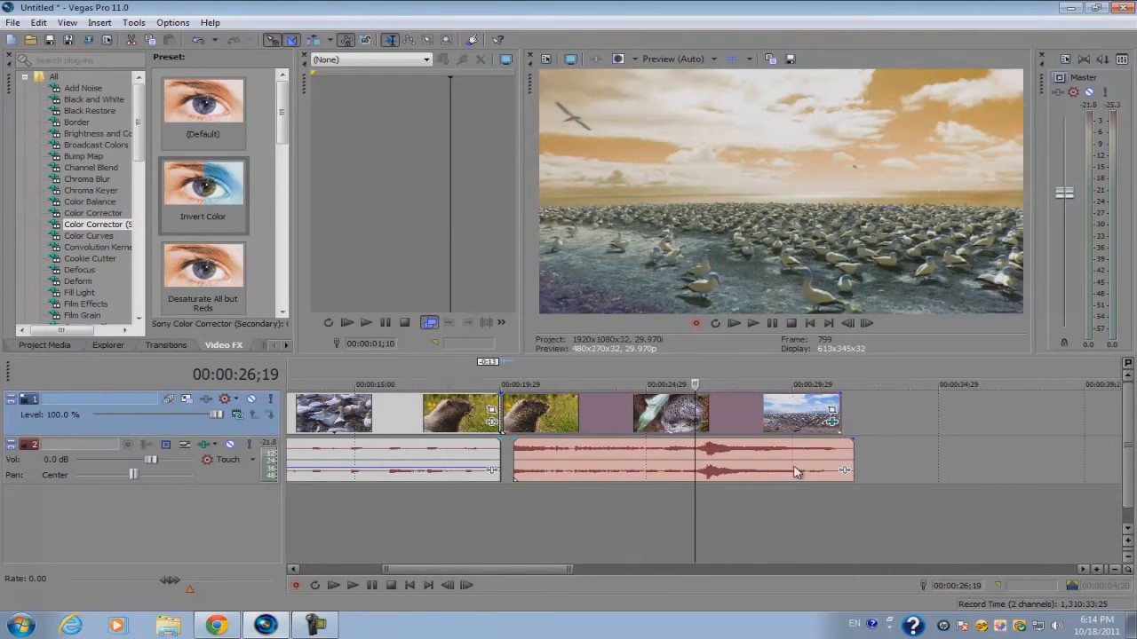
{"action": "scroll", "coordinate": [825, 433], "scroll_direction": "up", "scroll_amount": 3}
{"action": "left_click", "coordinate": [837, 423]}
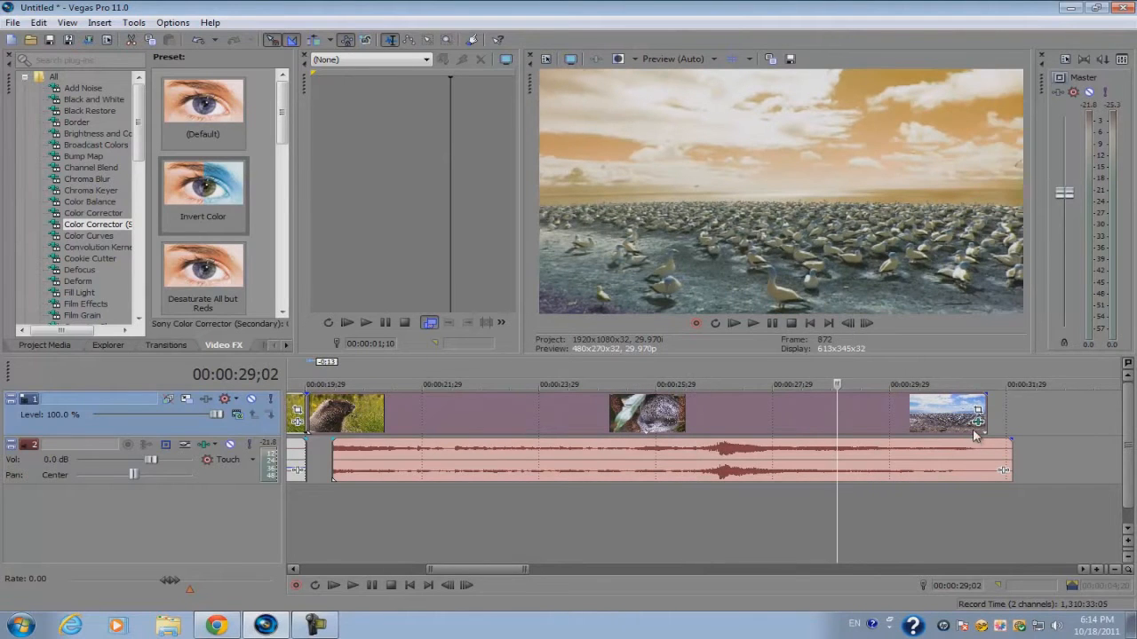
Try a hue rotation of 75.789, saturation 3, gamma 0, gain 1.78 and offset -254 on the last clip's color corrector, and remove the effect.
{"action": "left_click", "coordinate": [978, 413]}
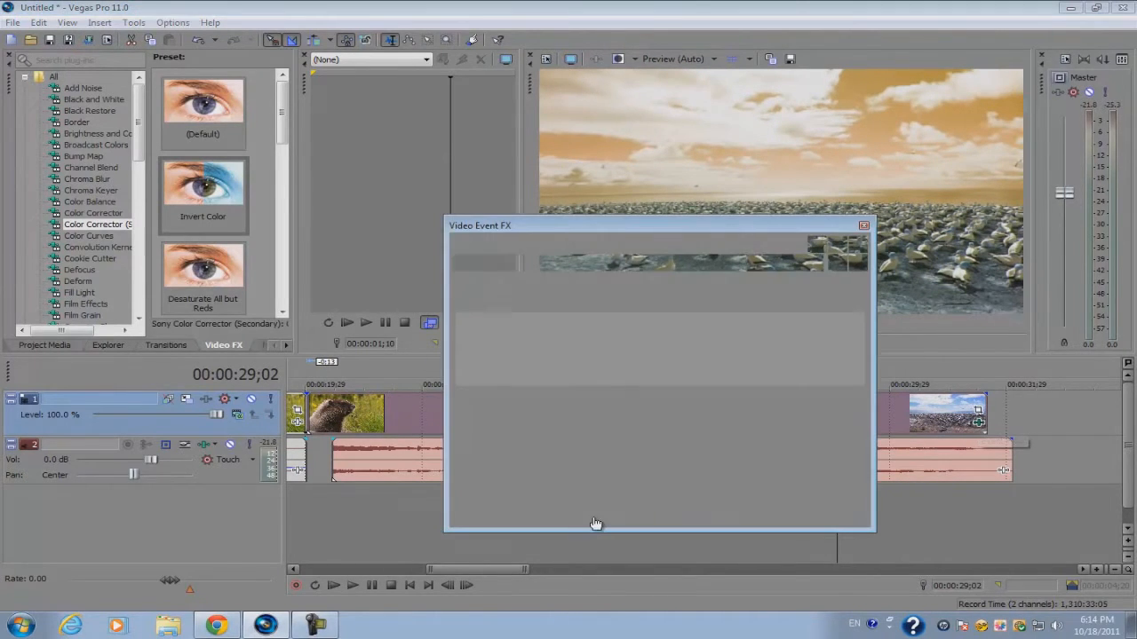
{"action": "left_click_drag", "start_coordinate": [718, 224], "coordinate": [663, 265]}
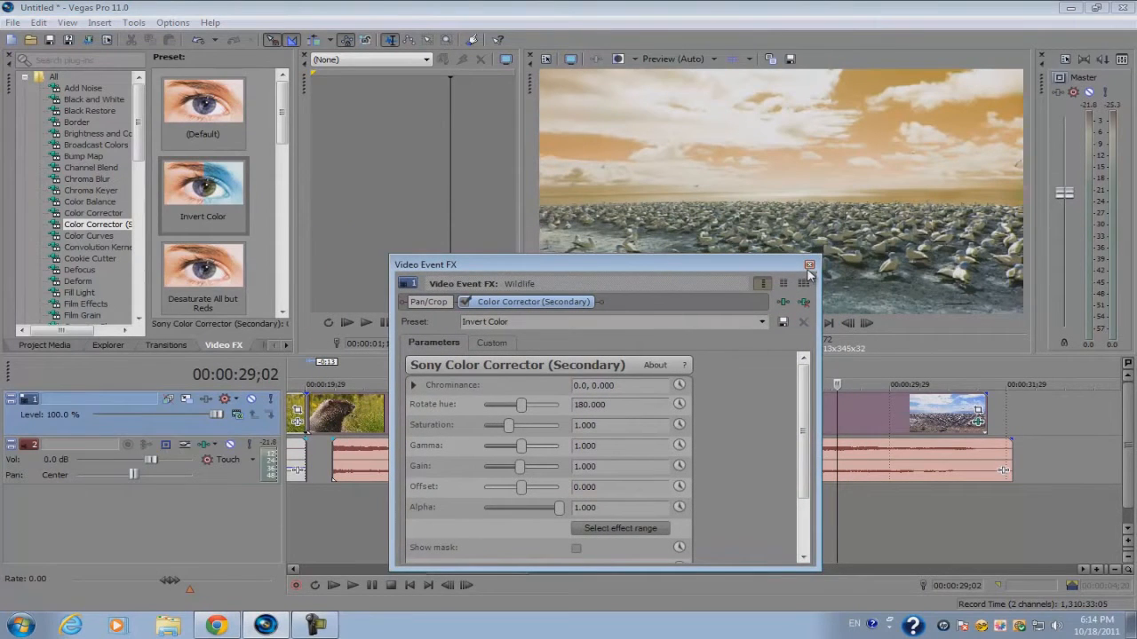
{"action": "left_click_drag", "start_coordinate": [522, 410], "coordinate": [474, 492]}
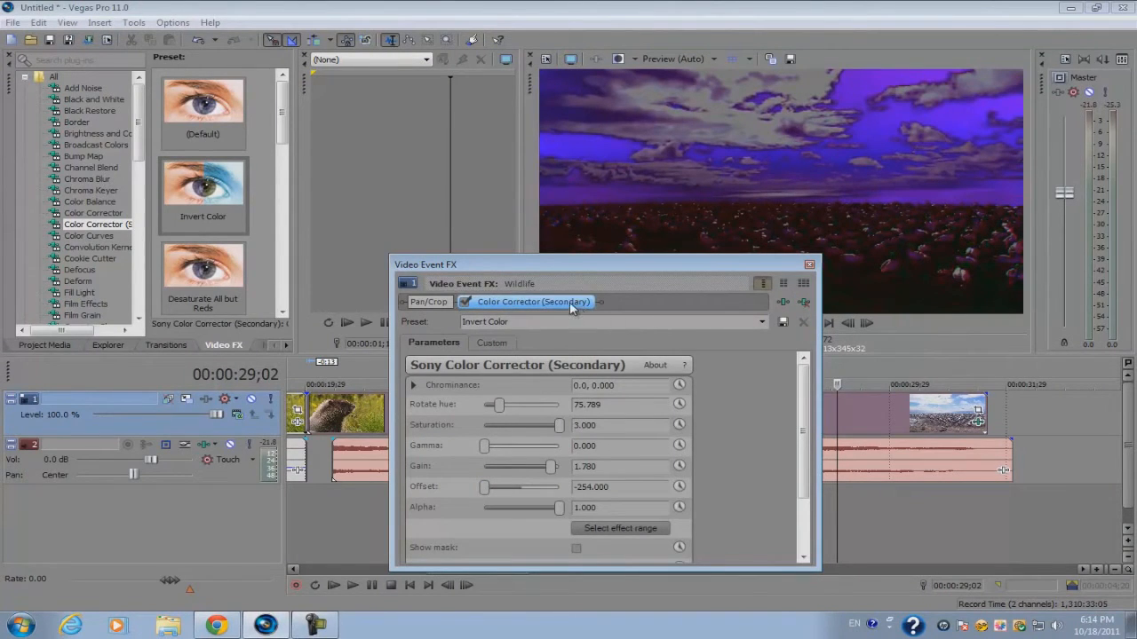
{"action": "left_click", "coordinate": [804, 302]}
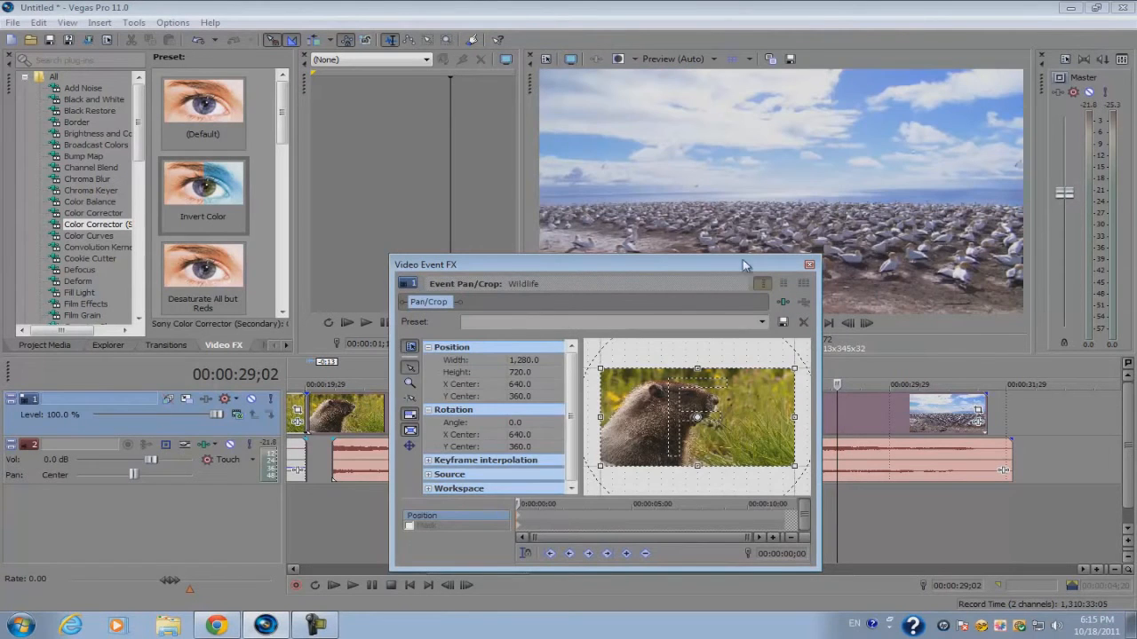
{"action": "left_click", "coordinate": [808, 266]}
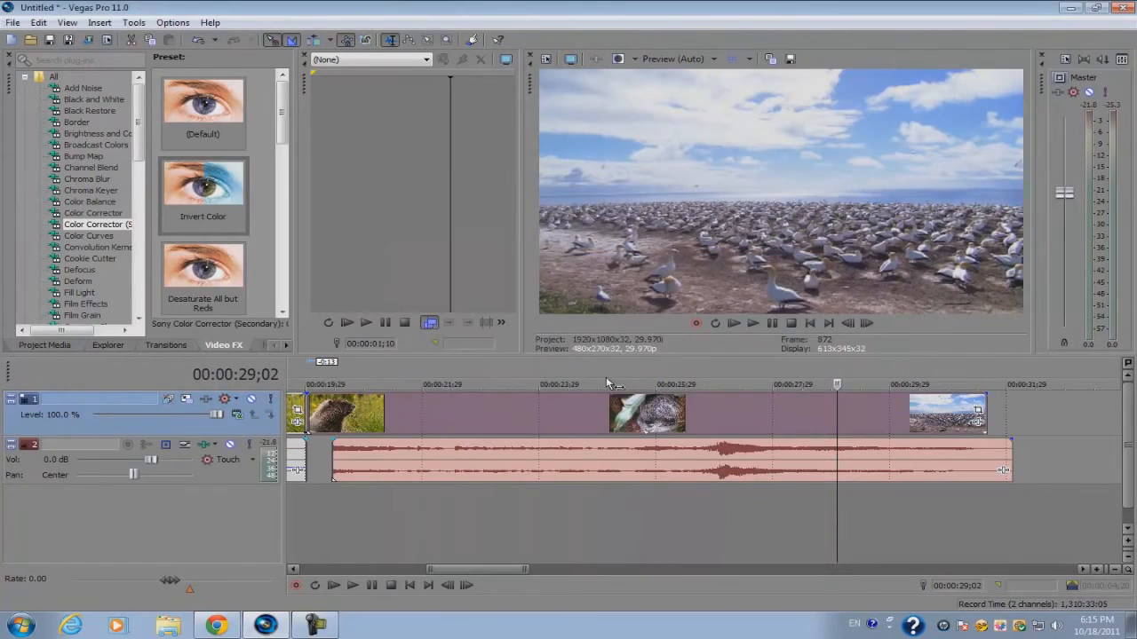
Reapply the Invert Color preset to the last clip at 00:00:24;09 and close its effect settings.
{"action": "left_click", "coordinate": [558, 427]}
{"action": "left_click_drag", "start_coordinate": [203, 188], "coordinate": [626, 412]}
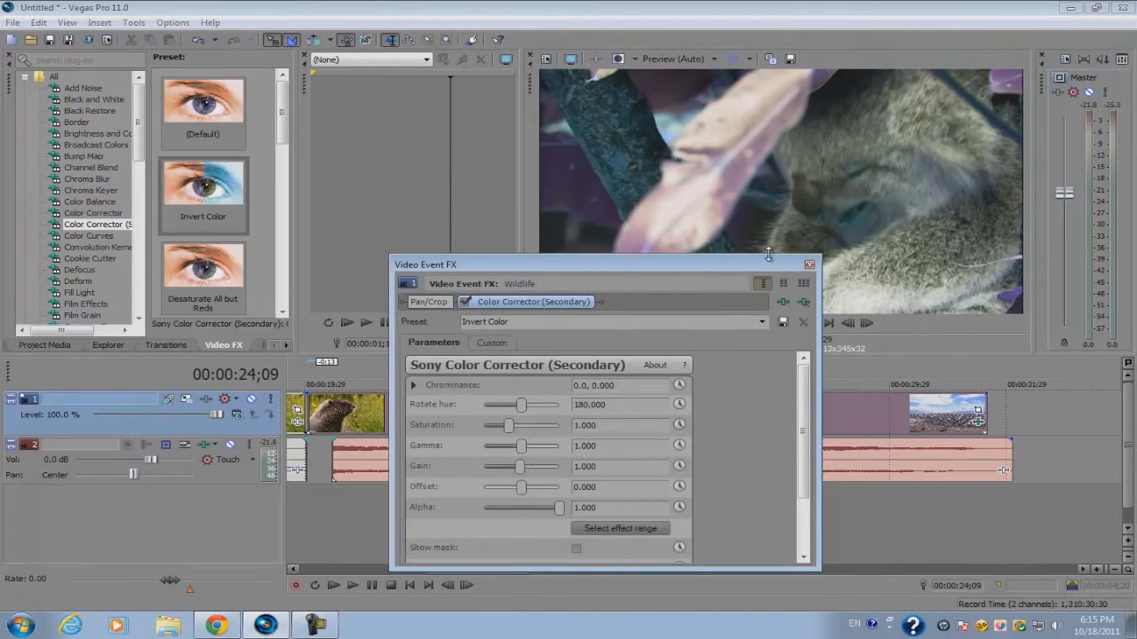
{"action": "left_click_drag", "start_coordinate": [769, 255], "coordinate": [769, 232]}
{"action": "left_click", "coordinate": [810, 241]}
Place the cursor at 00:00:14;04 in the middle clip and close the Trimmer window.
{"action": "scroll", "coordinate": [534, 416], "scroll_direction": "down", "scroll_amount": 3}
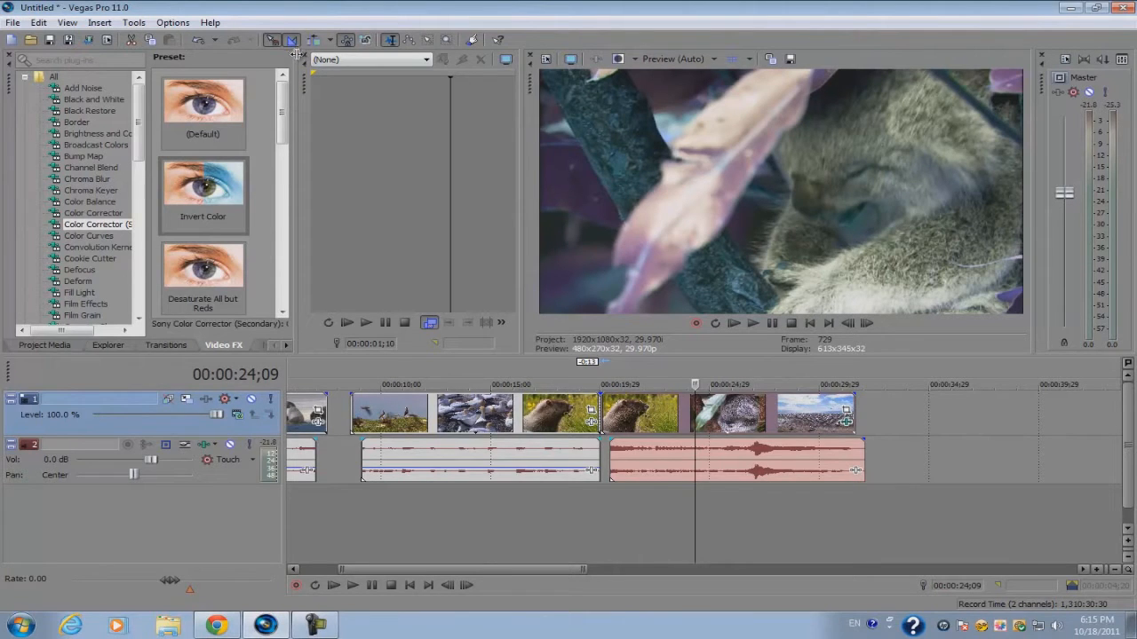
{"action": "left_click", "coordinate": [471, 426]}
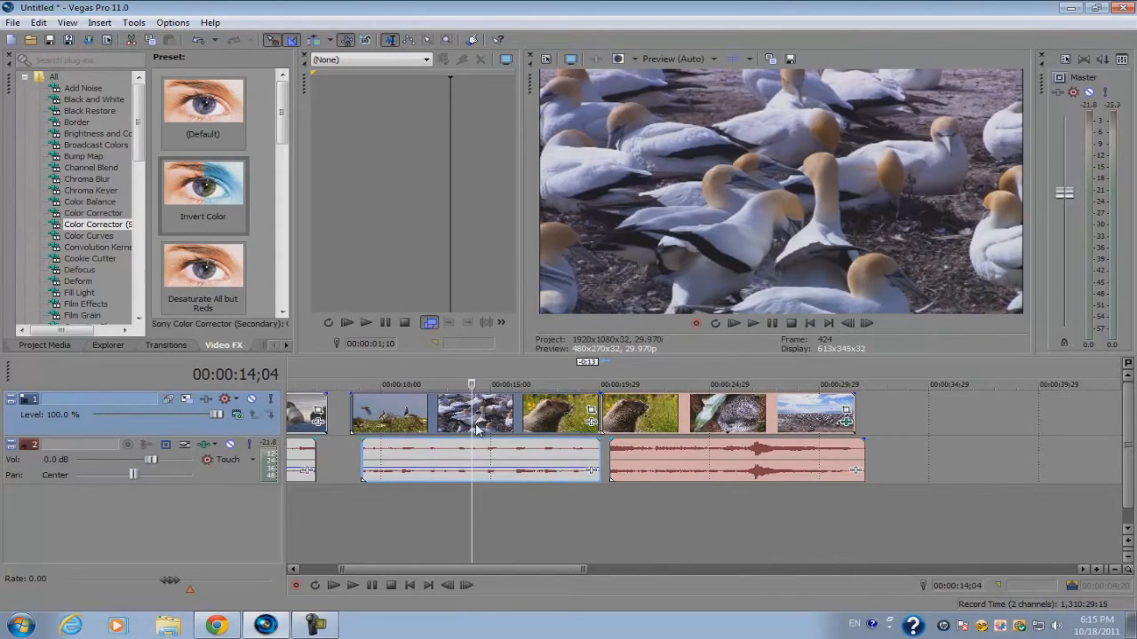
{"action": "scroll", "coordinate": [477, 429], "scroll_direction": "down", "scroll_amount": 4}
{"action": "left_click_drag", "start_coordinate": [376, 157], "coordinate": [392, 344]}
{"action": "left_click", "coordinate": [348, 175]}
{"action": "left_click", "coordinate": [303, 55]}
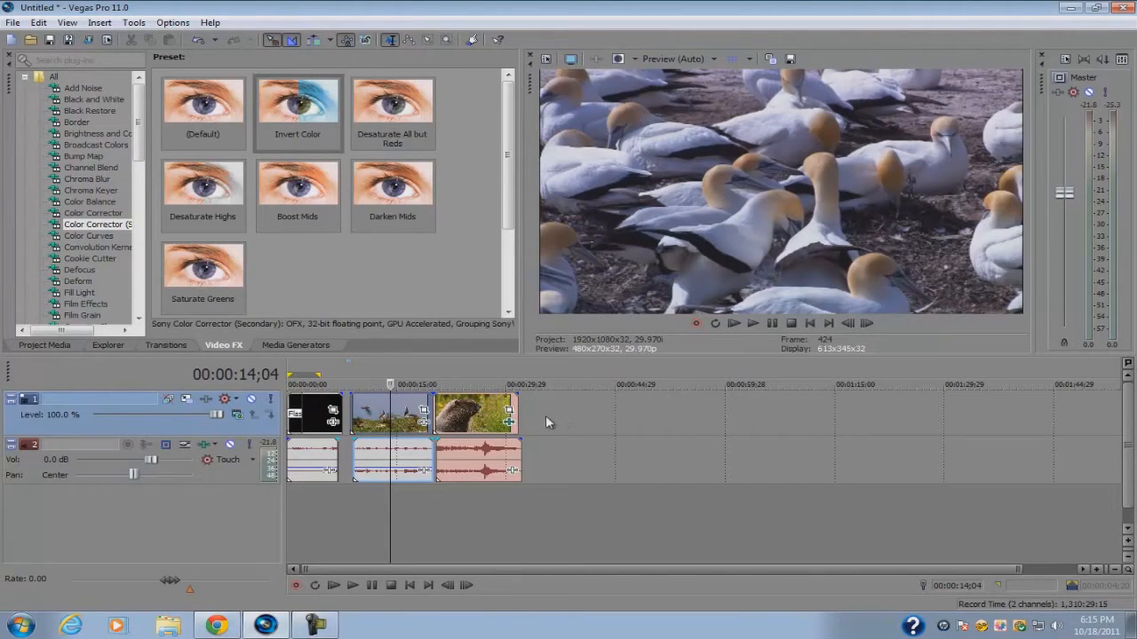
Move the cursor past the last clip to 00:00:37;05 and insert a new video track above the existing tracks.
{"action": "left_click", "coordinate": [618, 410]}
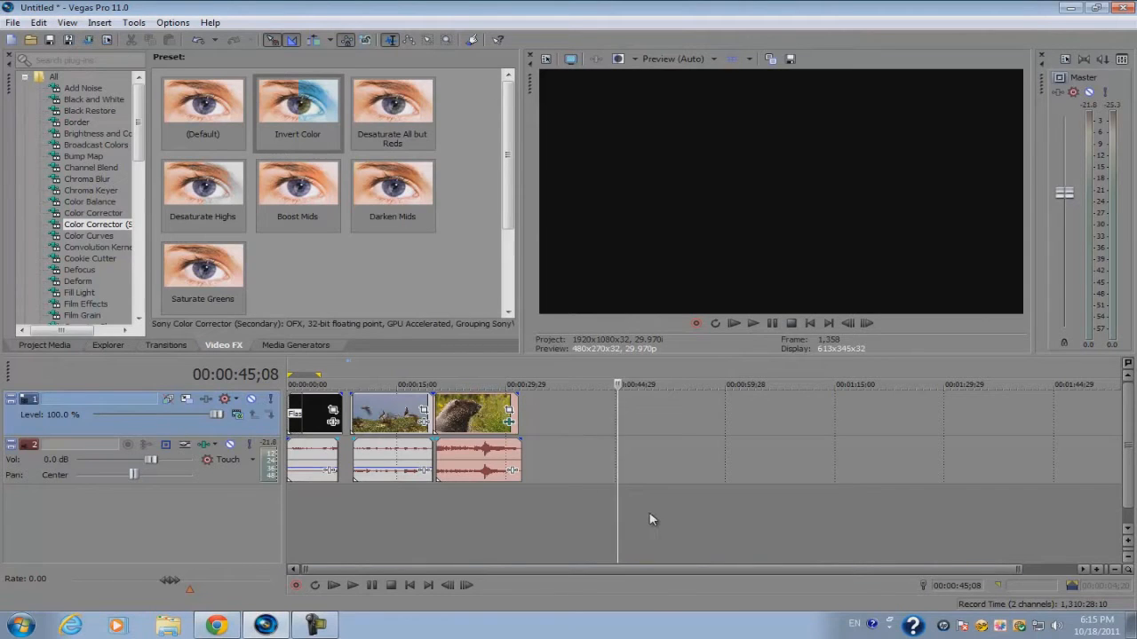
{"action": "left_click", "coordinate": [557, 512]}
{"action": "right_click", "coordinate": [610, 515]}
{"action": "left_click", "coordinate": [686, 549]}
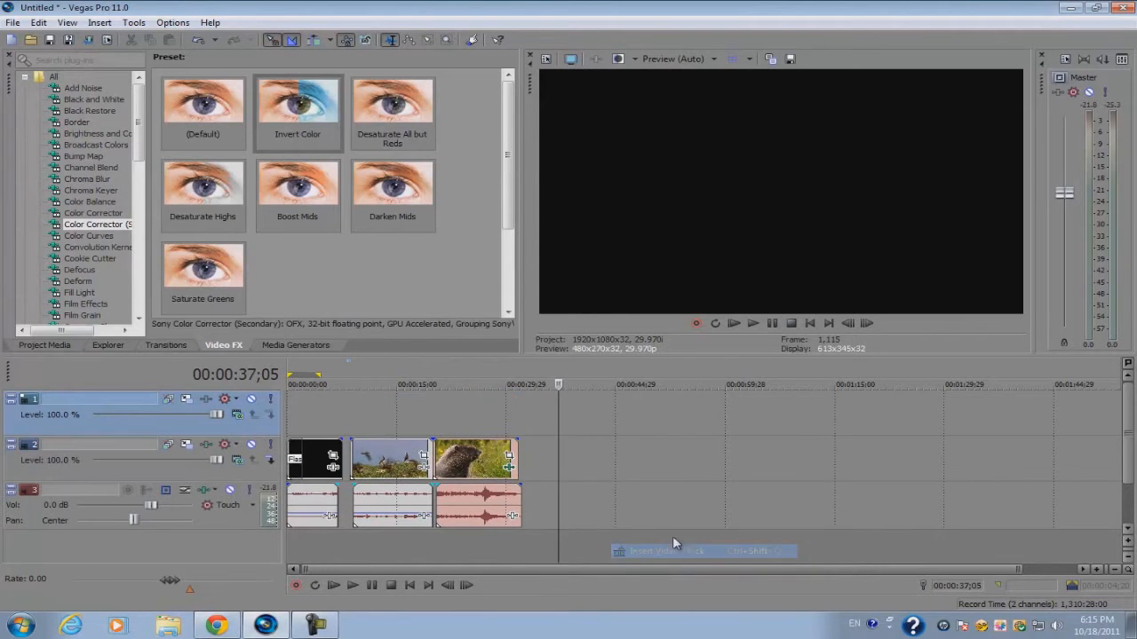
Insert text media on the new video track and replace the sample text with "Thehweee".
{"action": "left_click", "coordinate": [101, 23]}
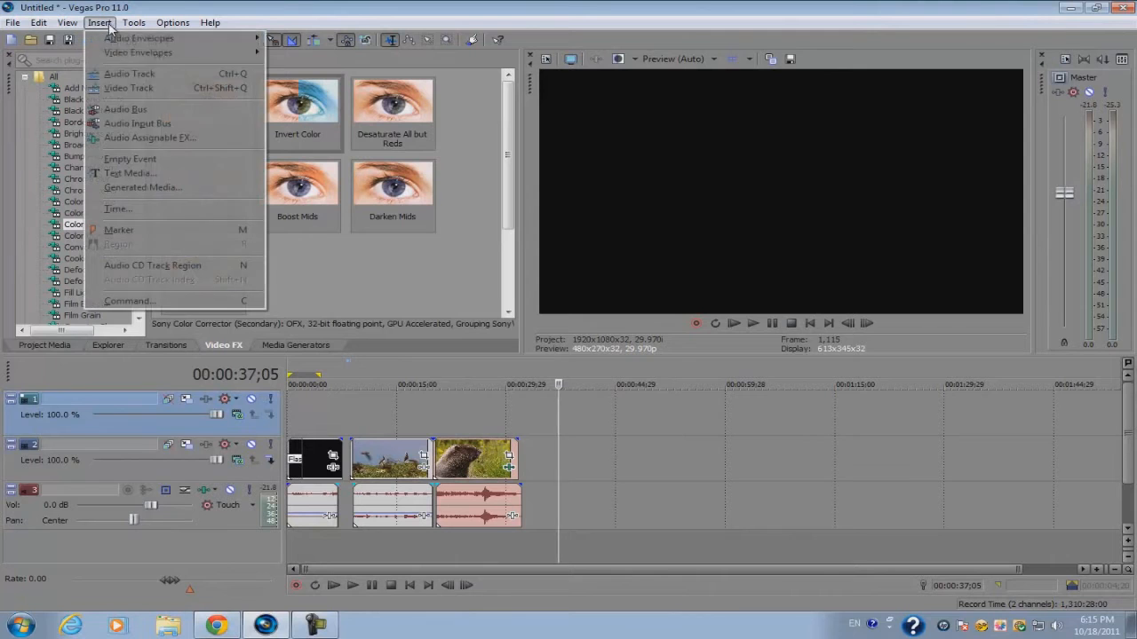
{"action": "left_click", "coordinate": [142, 175]}
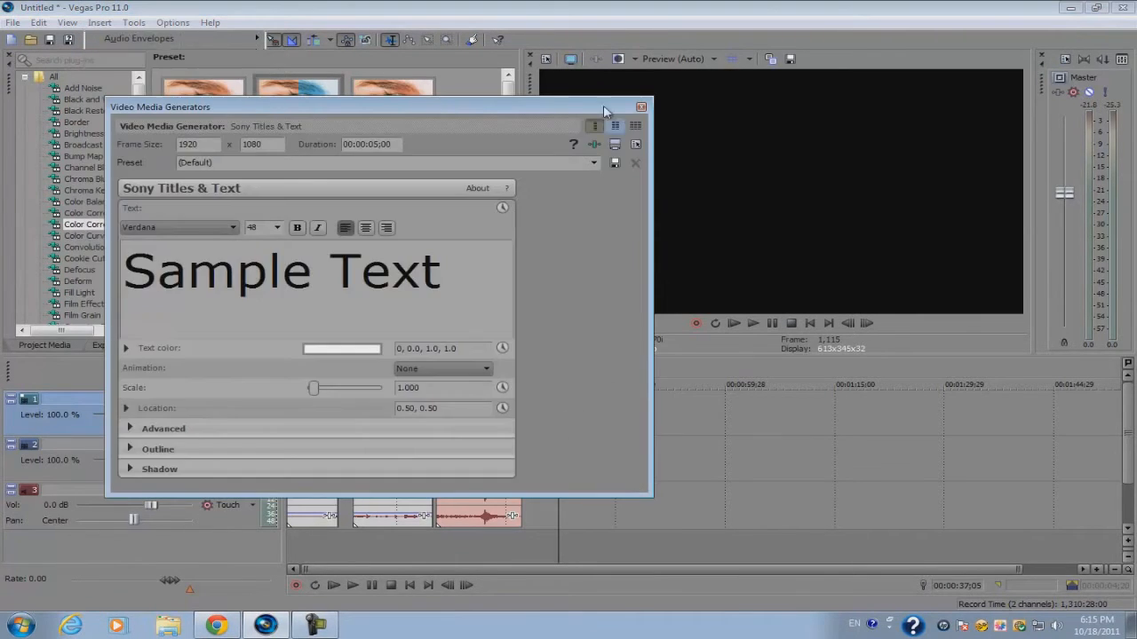
{"action": "left_click_drag", "start_coordinate": [598, 102], "coordinate": [547, 157]}
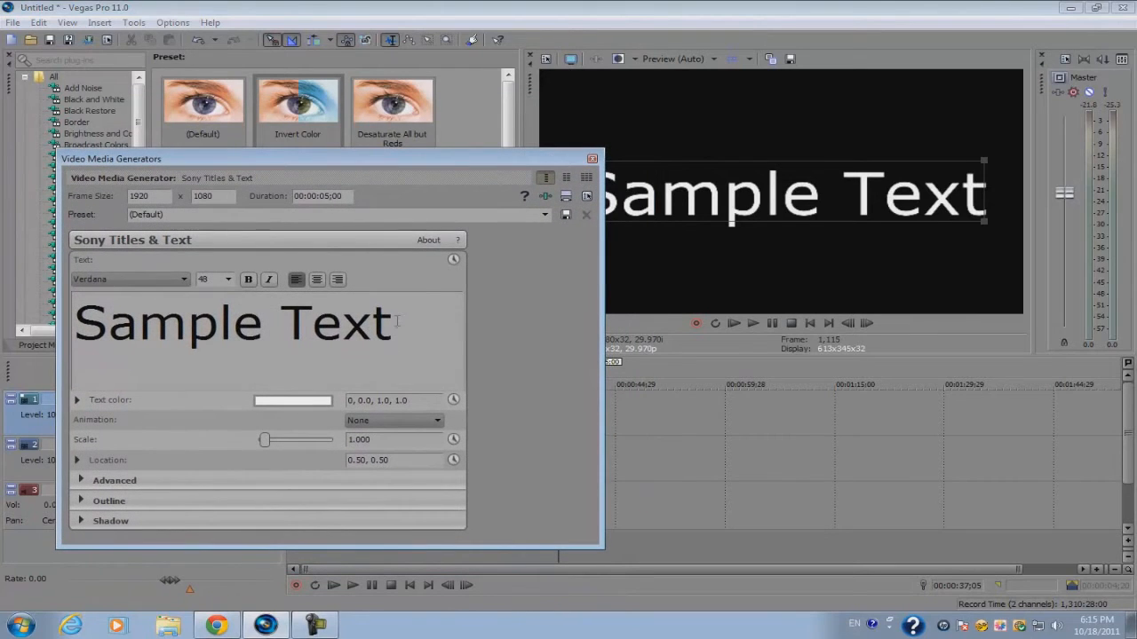
{"action": "left_click_drag", "start_coordinate": [441, 325], "coordinate": [66, 262]}
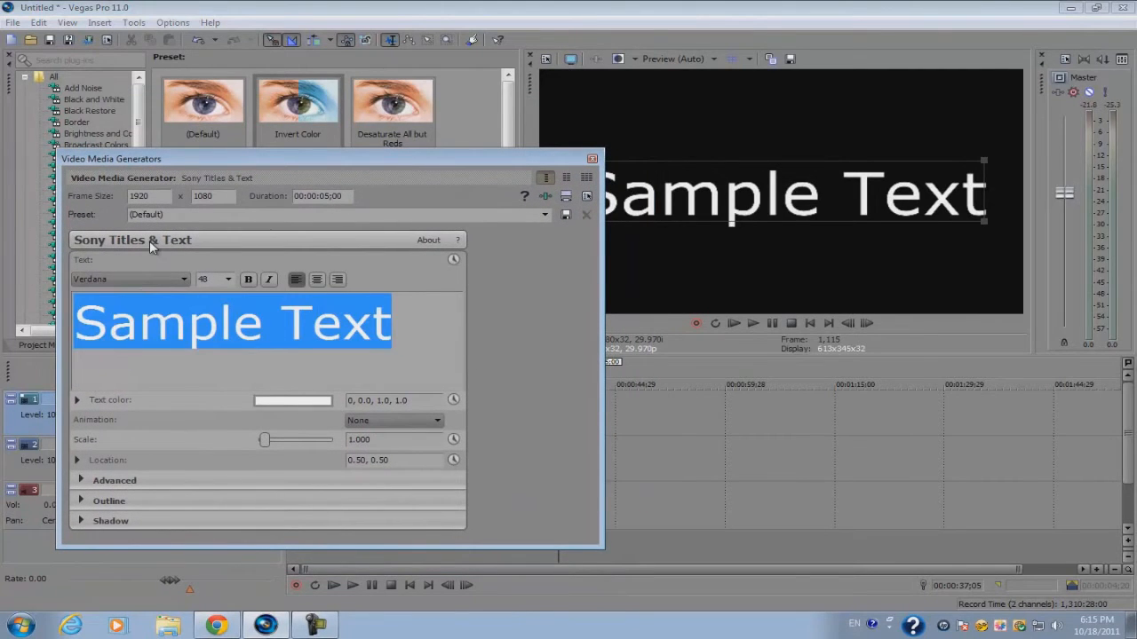
{"action": "type", "text": "Thehweee"}
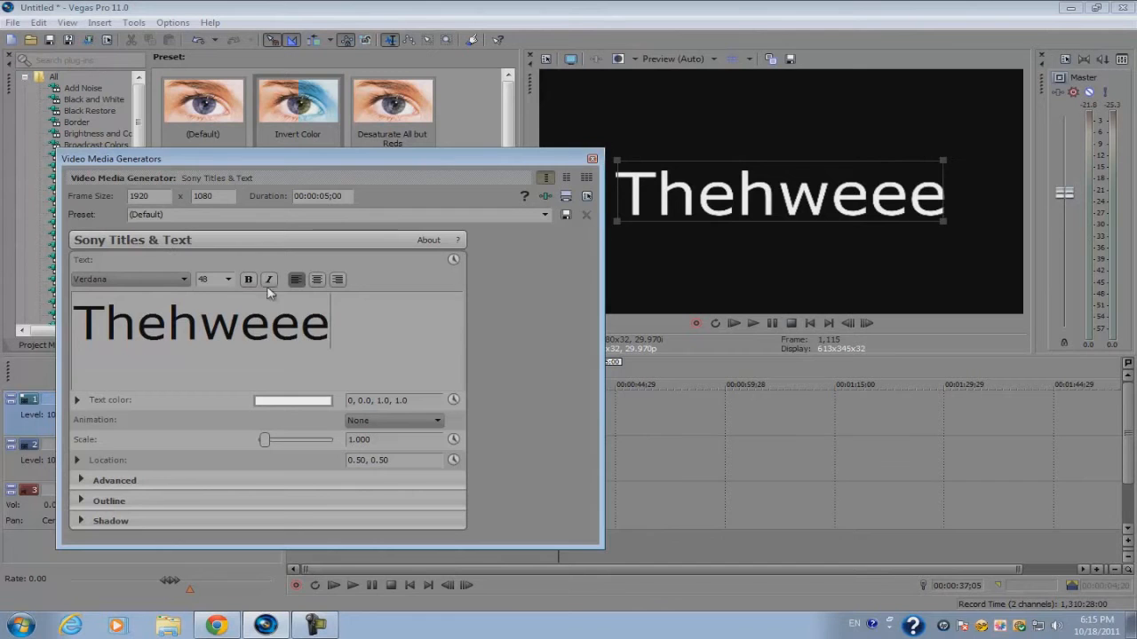
Try to change the title's font to Bellerose and other fonts without selecting the text.
{"action": "left_click", "coordinate": [184, 279]}
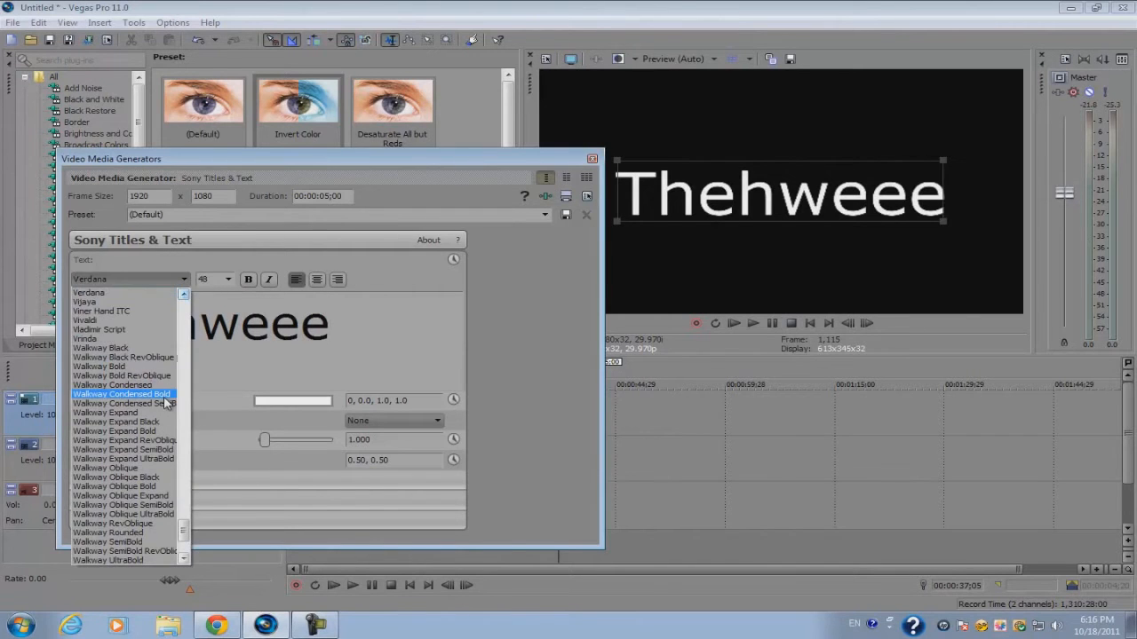
{"action": "left_click_drag", "start_coordinate": [183, 531], "coordinate": [189, 326]}
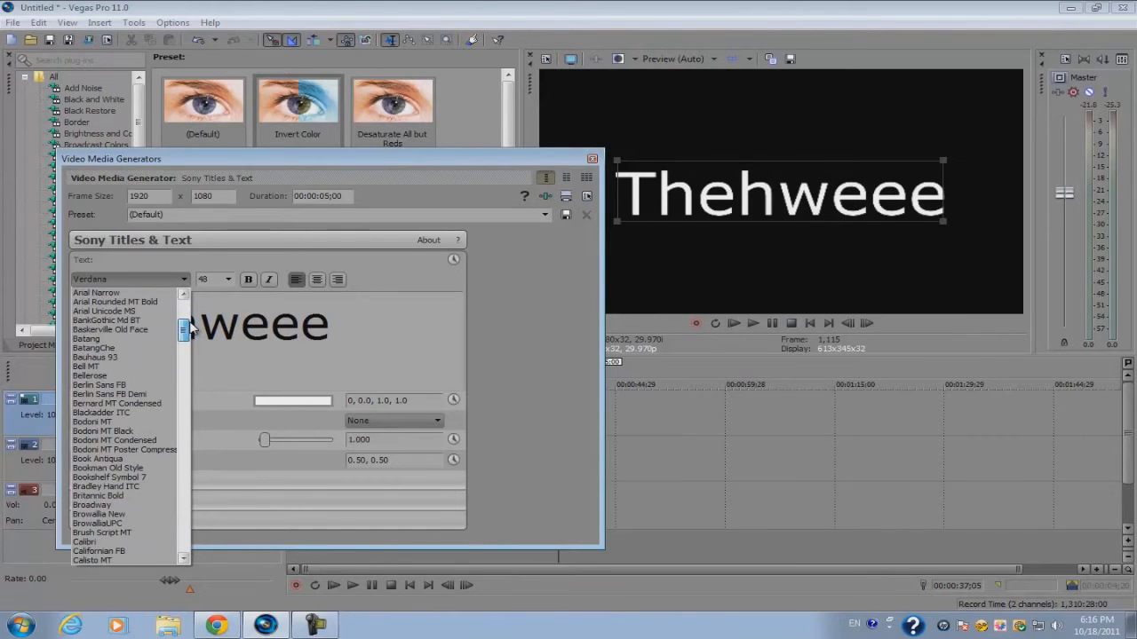
{"action": "left_click", "coordinate": [124, 374]}
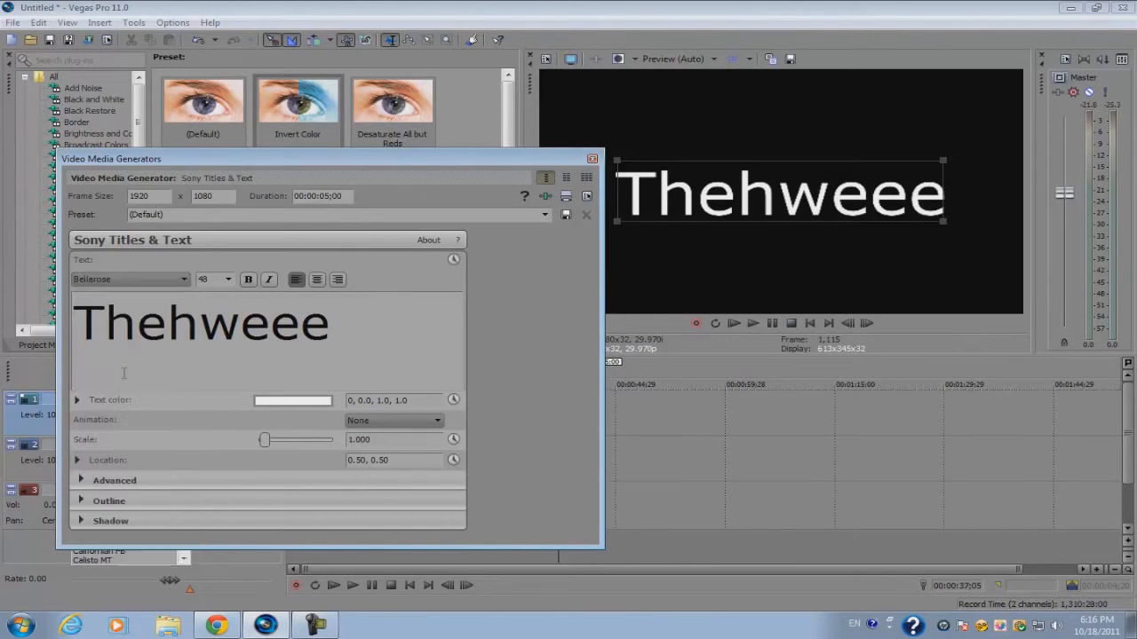
{"action": "left_click", "coordinate": [159, 279]}
{"action": "left_click", "coordinate": [157, 294]}
{"action": "left_click", "coordinate": [162, 280]}
{"action": "left_click", "coordinate": [140, 368]}
Select the whole title text and set its font to Walkway Black RevOblique.
{"action": "left_click_drag", "start_coordinate": [341, 322], "coordinate": [157, 276]}
{"action": "left_click", "coordinate": [156, 278]}
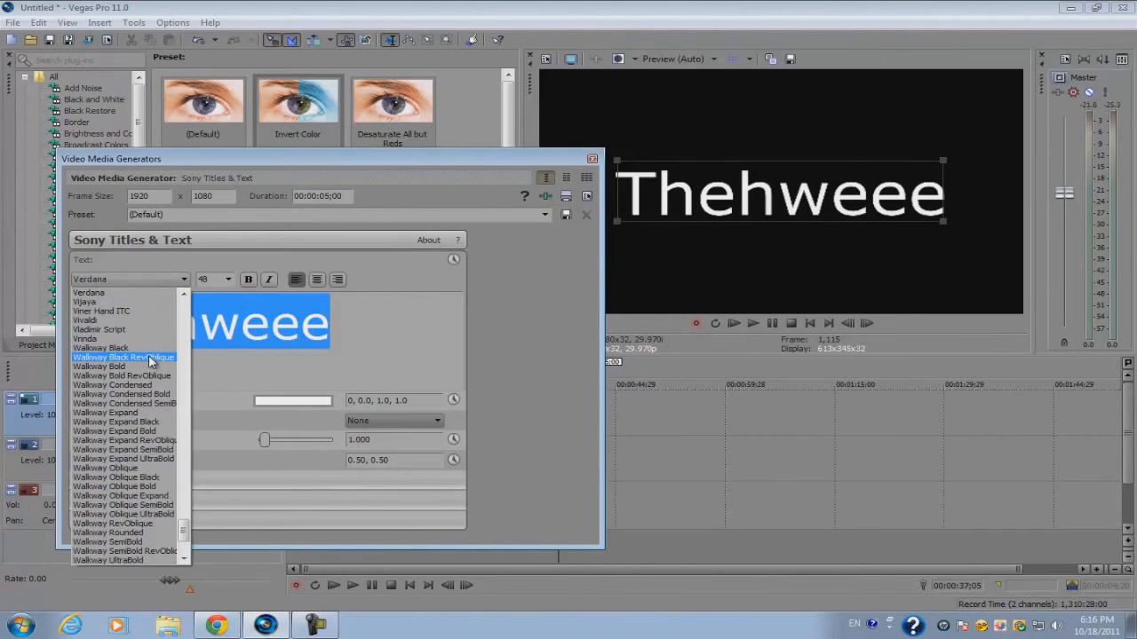
{"action": "left_click", "coordinate": [156, 348]}
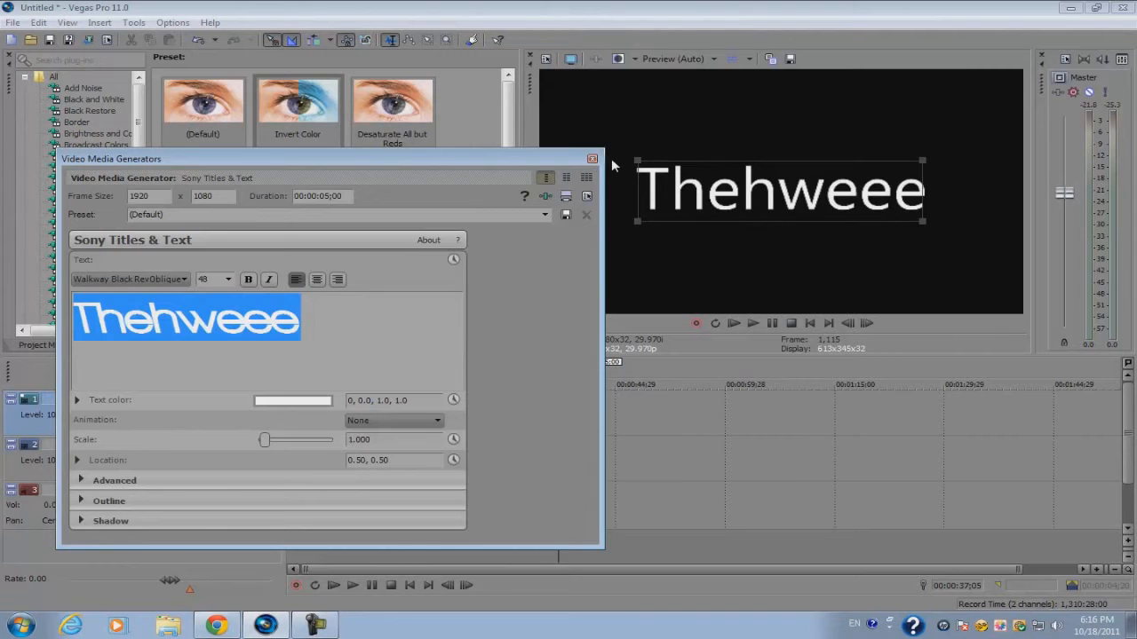
Enlarge the title text to a scale of about 1.976.
{"action": "left_click_drag", "start_coordinate": [635, 164], "coordinate": [636, 163]}
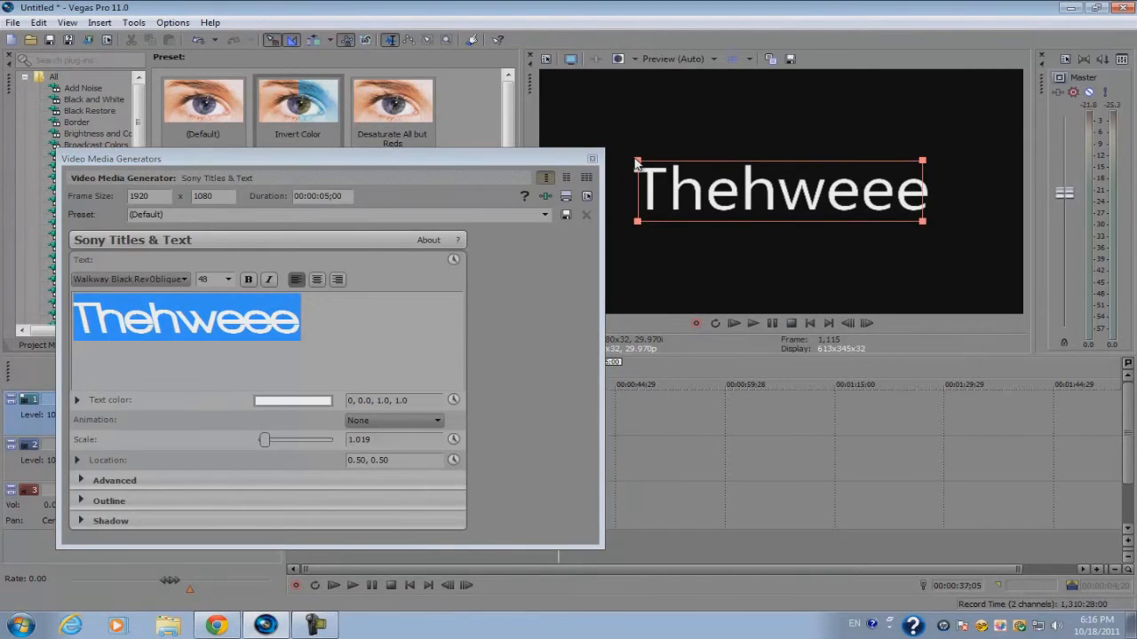
{"action": "left_click_drag", "start_coordinate": [635, 163], "coordinate": [633, 124]}
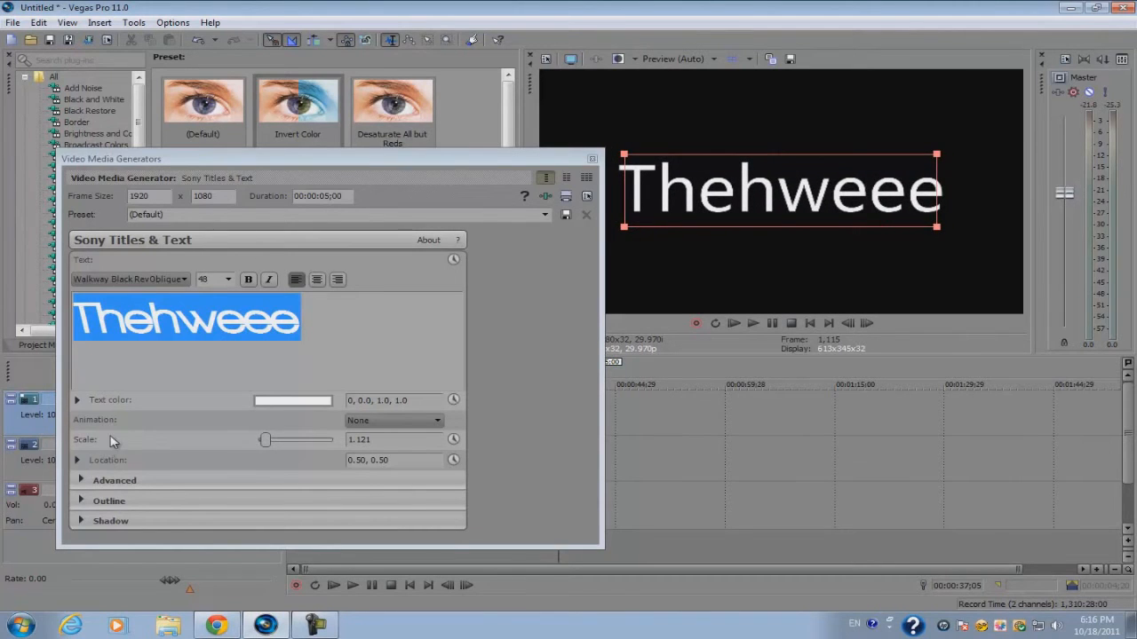
{"action": "mouse_move", "coordinate": [265, 439]}
{"action": "left_mouse_down"}
{"action": "mouse_move", "coordinate": [294, 439]}
{"action": "mouse_move", "coordinate": [270, 442]}
{"action": "left_mouse_up"}
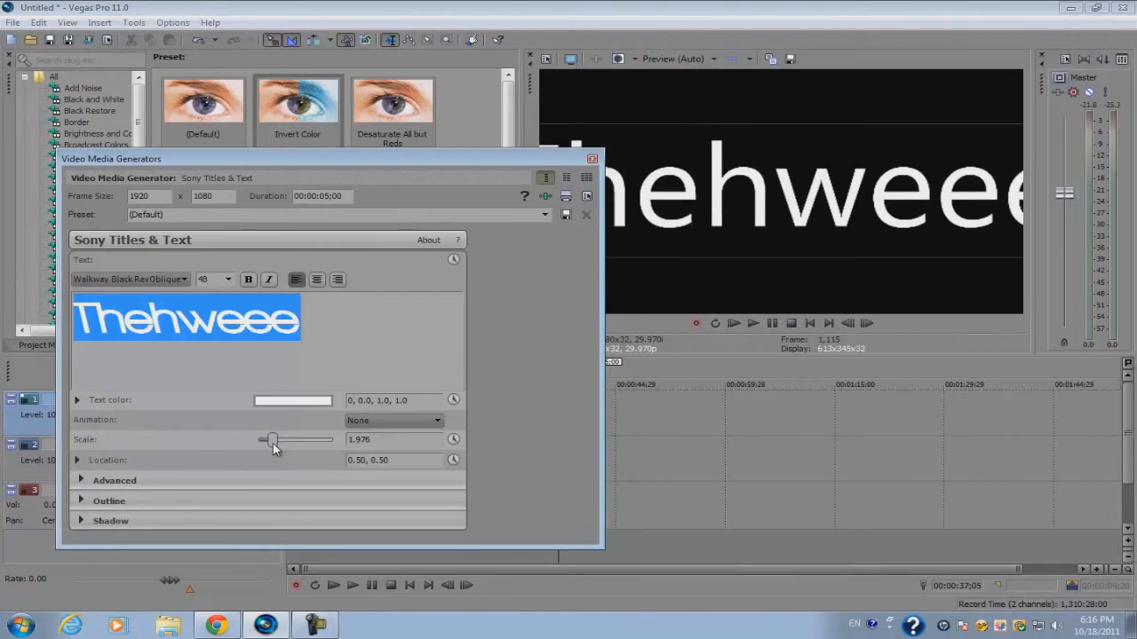
Close the title's media generator and dismiss the effect windows opened for the Wildlife clip.
{"action": "left_click", "coordinate": [592, 160]}
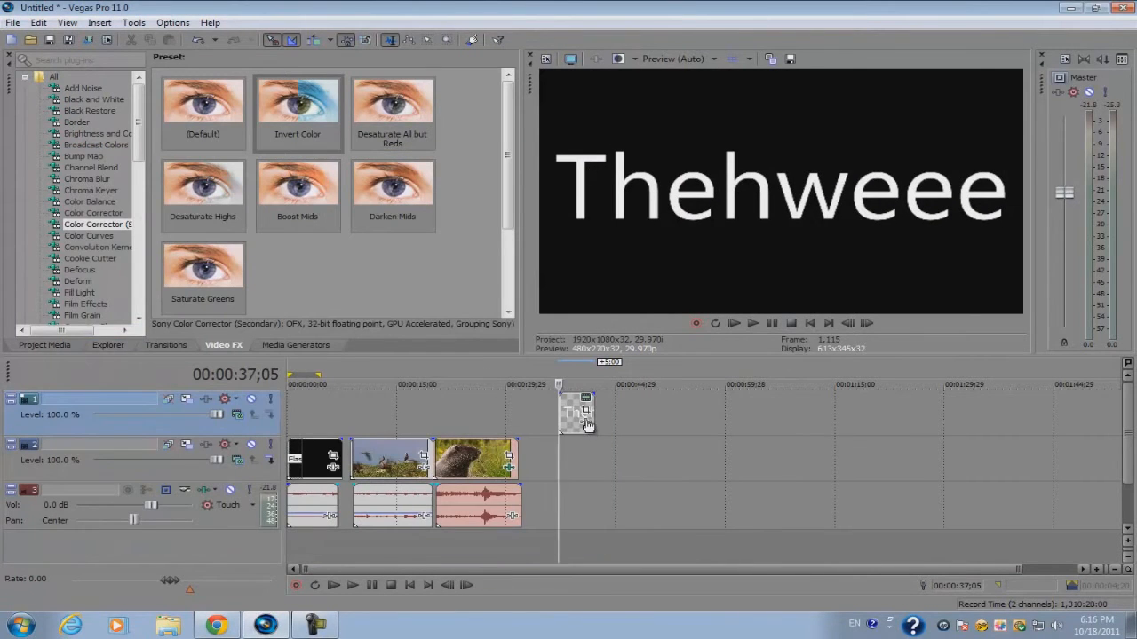
{"action": "left_click", "coordinate": [585, 419]}
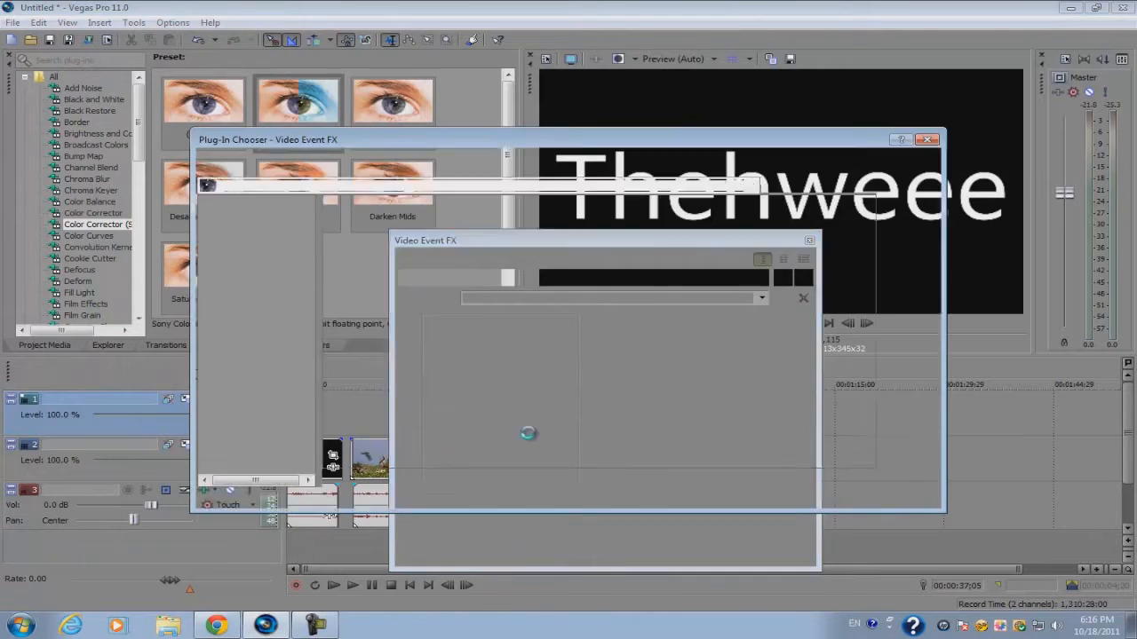
{"action": "left_click", "coordinate": [922, 147]}
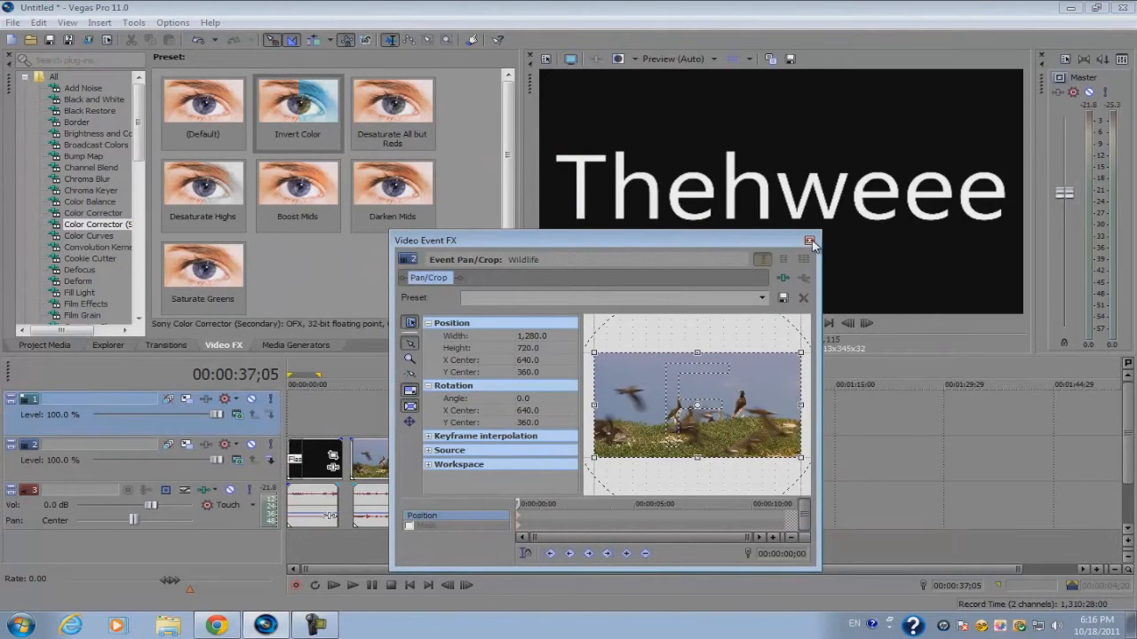
{"action": "left_click", "coordinate": [813, 245]}
Overlap the third video clip onto the end of the second by about 3:07 to create an automatic crossfade.
{"action": "scroll", "coordinate": [673, 431], "scroll_direction": "down", "scroll_amount": 3}
{"action": "left_click", "coordinate": [435, 457]}
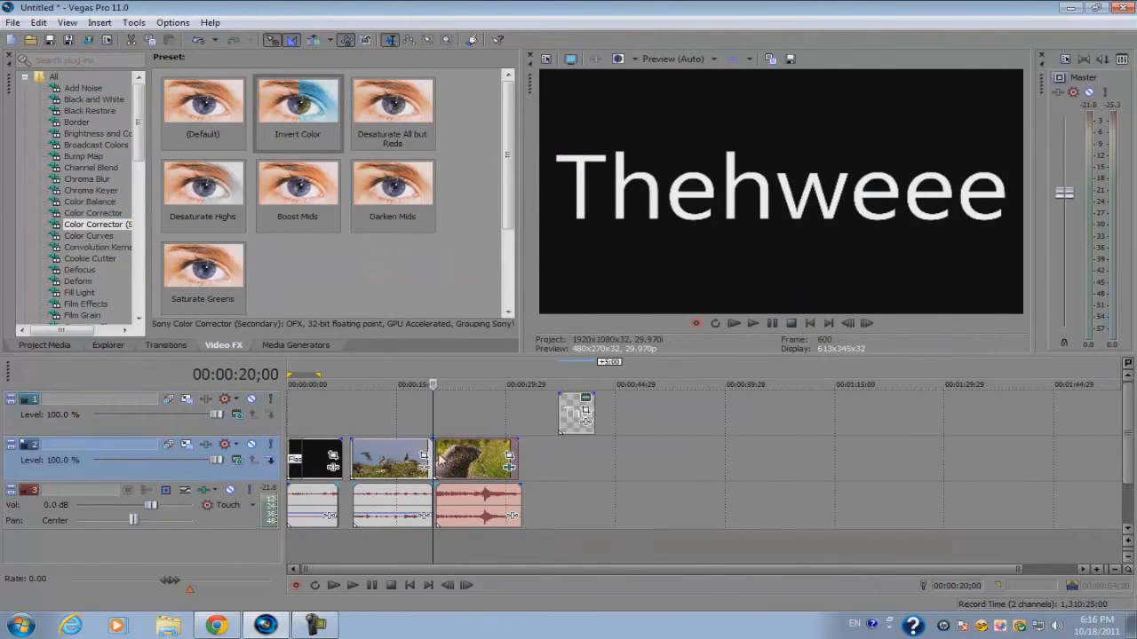
{"action": "scroll", "coordinate": [437, 457], "scroll_direction": "up", "scroll_amount": 3}
{"action": "left_click_drag", "start_coordinate": [817, 461], "coordinate": [711, 464]}
{"action": "left_click", "coordinate": [631, 456]}
{"action": "key", "text": "space"}
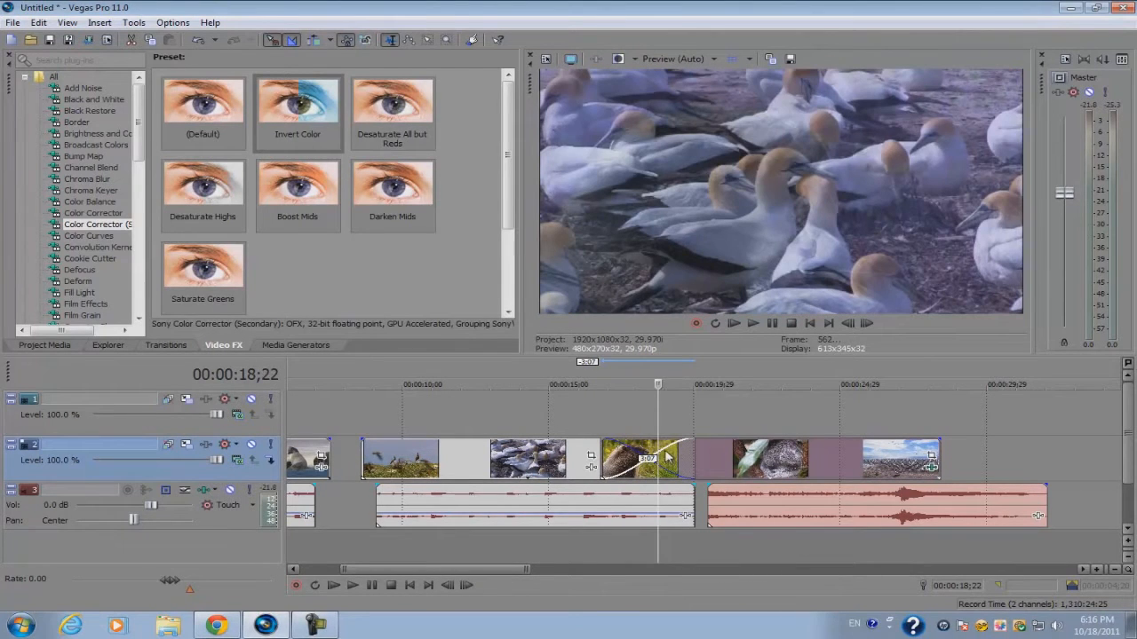
Separate the third video clip from the second and overlap them again with automatic crossfades turned off.
{"action": "left_click_drag", "start_coordinate": [783, 464], "coordinate": [899, 446]}
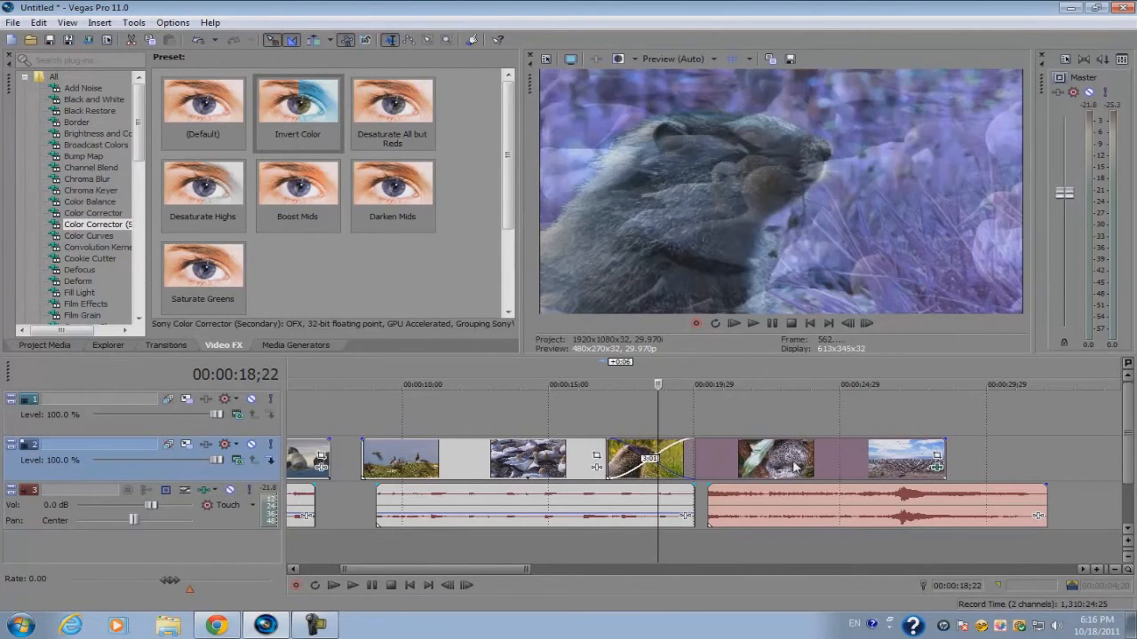
{"action": "left_click", "coordinate": [645, 459]}
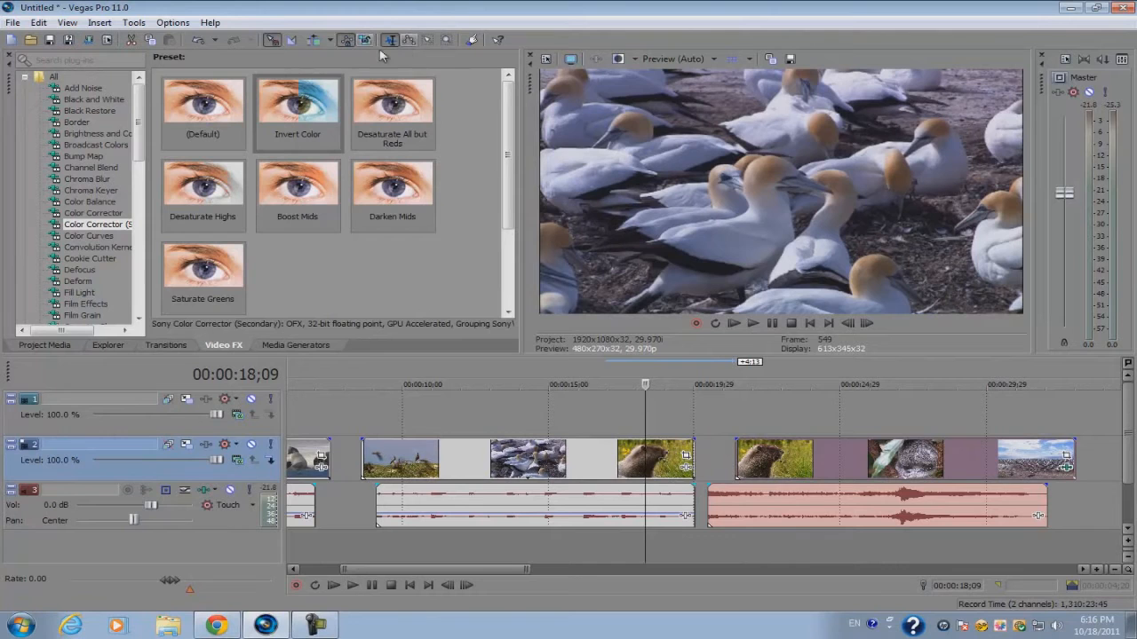
{"action": "left_click_drag", "start_coordinate": [795, 455], "coordinate": [687, 458]}
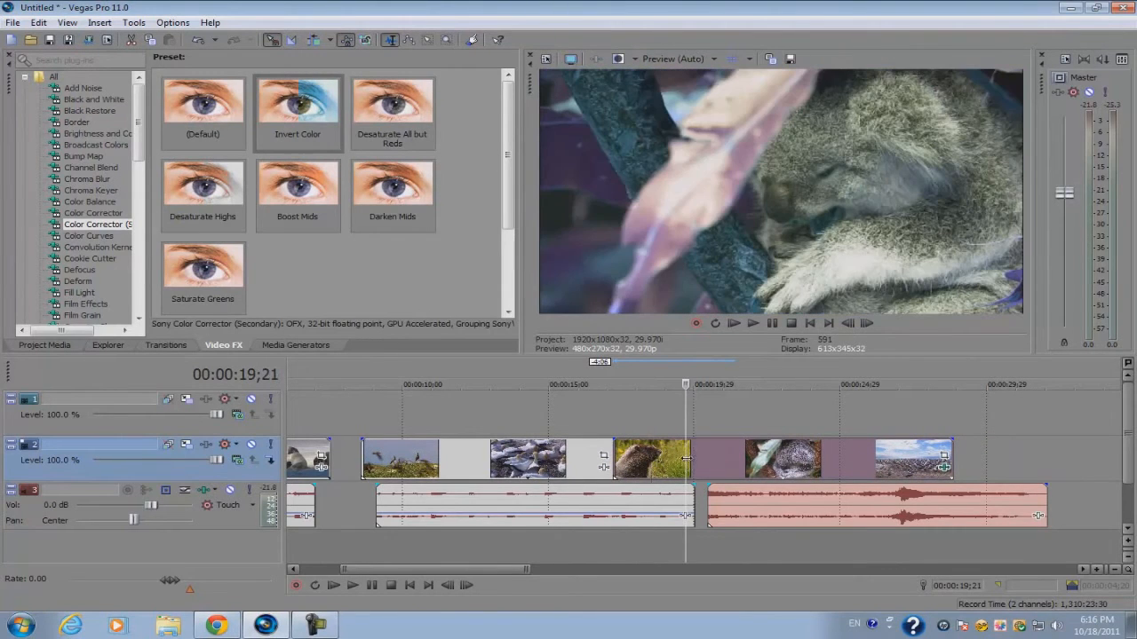
Turn automatic crossfades back on and shift the third video clip to overlap the second by about 3:12.
{"action": "left_click", "coordinate": [291, 40]}
{"action": "left_click_drag", "start_coordinate": [629, 453], "coordinate": [611, 448]}
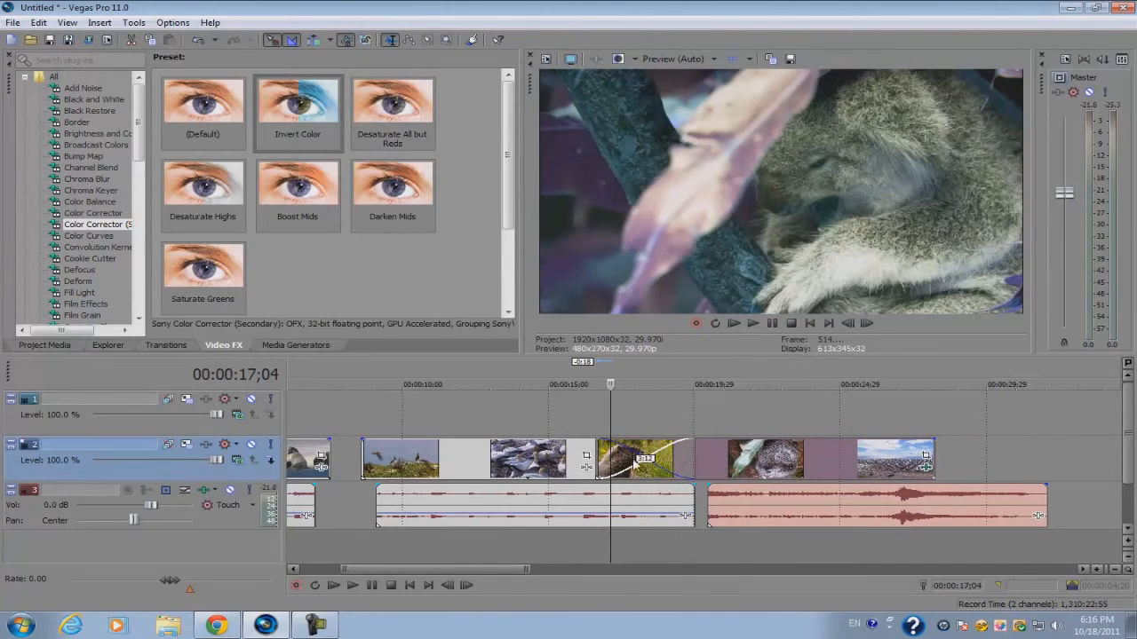
Reset the audio gain of the second and first clips to 0.0 dB.
{"action": "scroll", "coordinate": [615, 468], "scroll_direction": "down", "scroll_amount": 4}
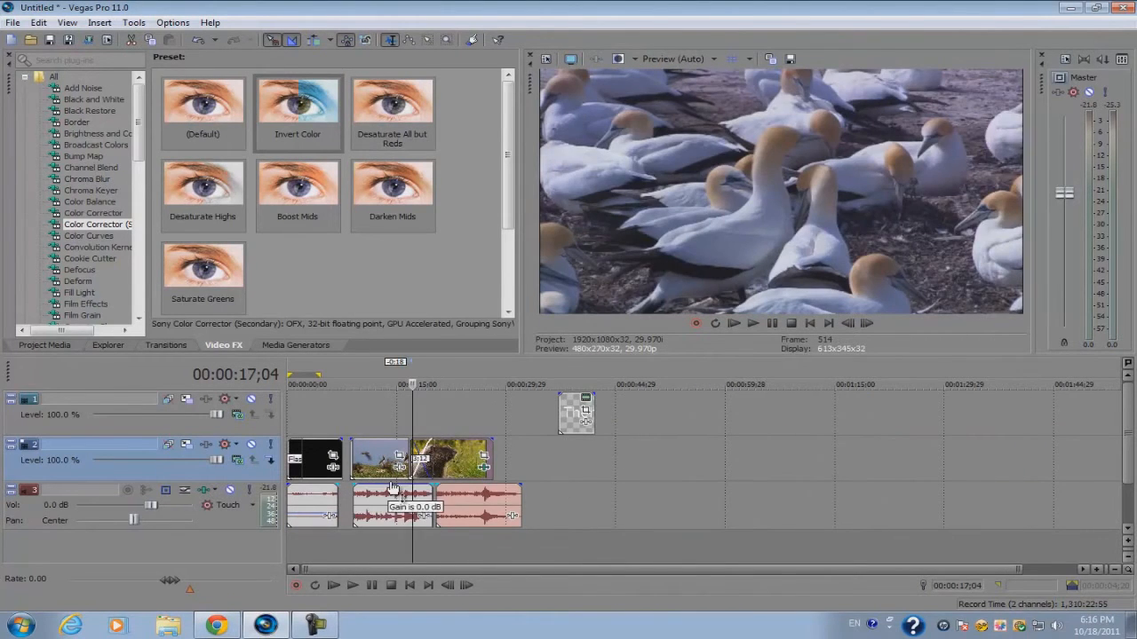
{"action": "left_click", "coordinate": [377, 503]}
{"action": "scroll", "coordinate": [377, 503], "scroll_direction": "up", "scroll_amount": 4}
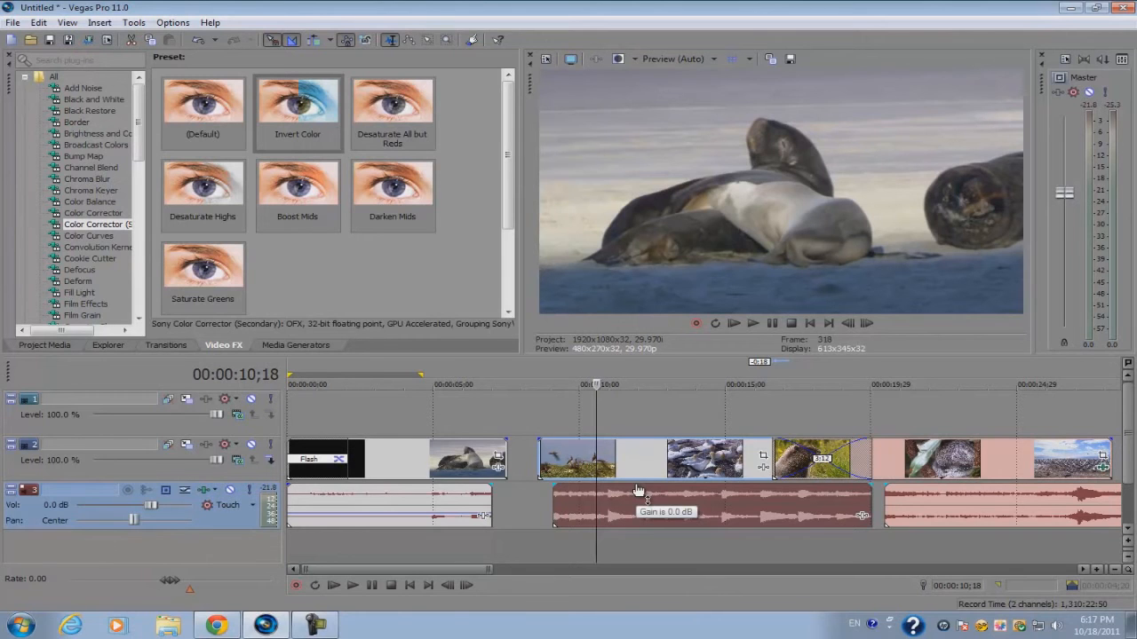
{"action": "left_click", "coordinate": [443, 509]}
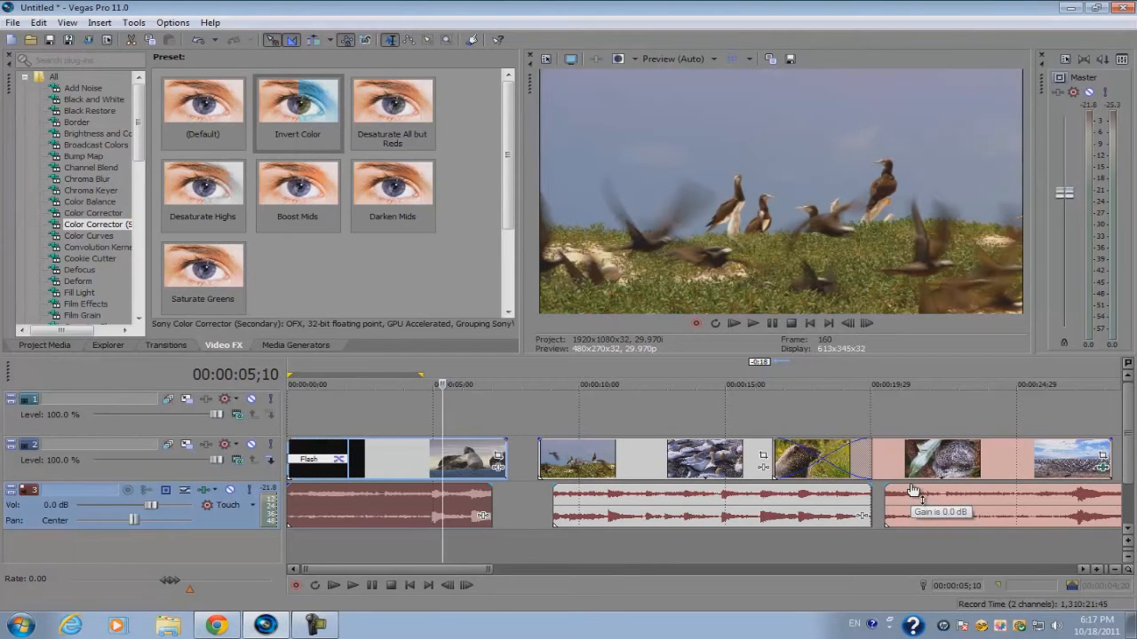
{"action": "left_click", "coordinate": [683, 494]}
Lower the second clip's audio gain, play it back, and settle the gain at -5.3 dB.
{"action": "scroll", "coordinate": [681, 491], "scroll_direction": "up", "scroll_amount": 5}
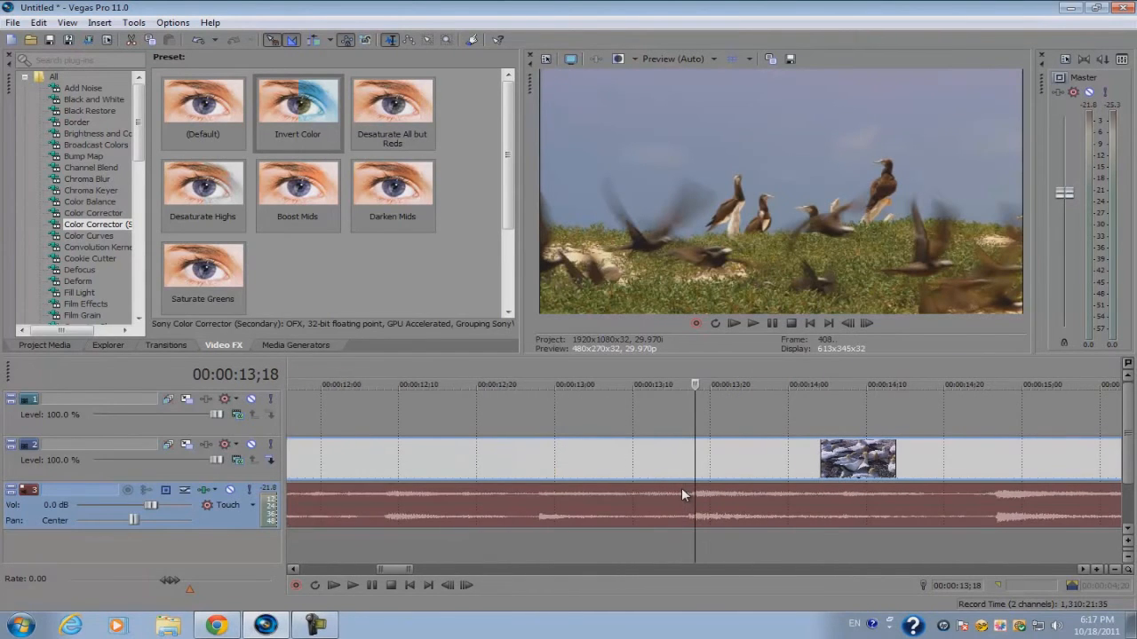
{"action": "scroll", "coordinate": [681, 493], "scroll_direction": "down", "scroll_amount": 8}
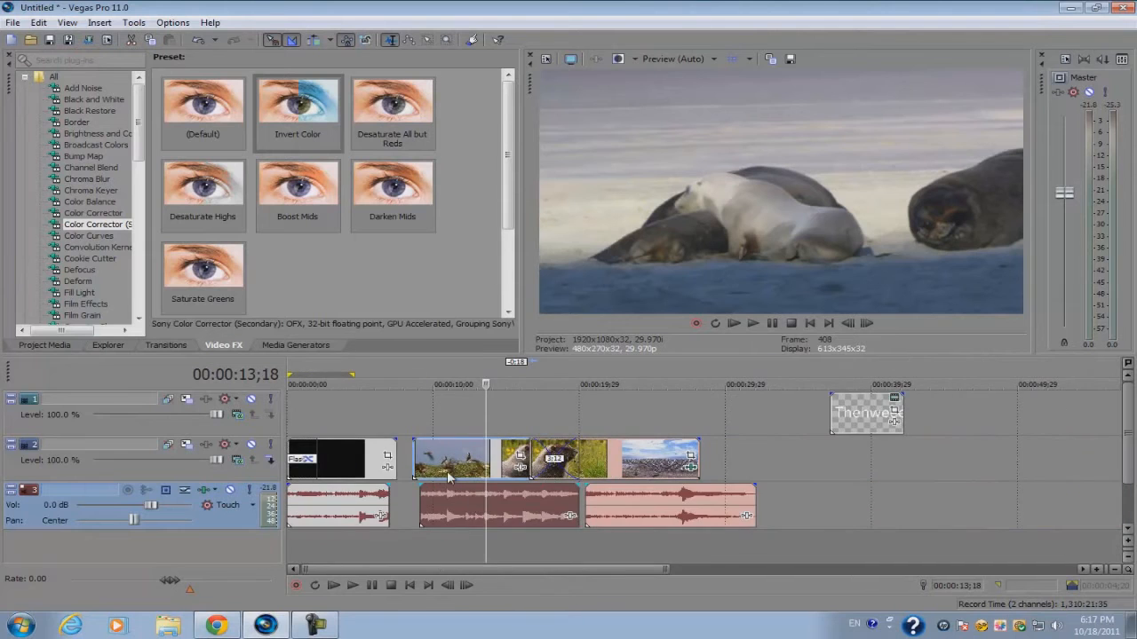
{"action": "left_click", "coordinate": [453, 477]}
{"action": "scroll", "coordinate": [622, 488], "scroll_direction": "up", "scroll_amount": 5}
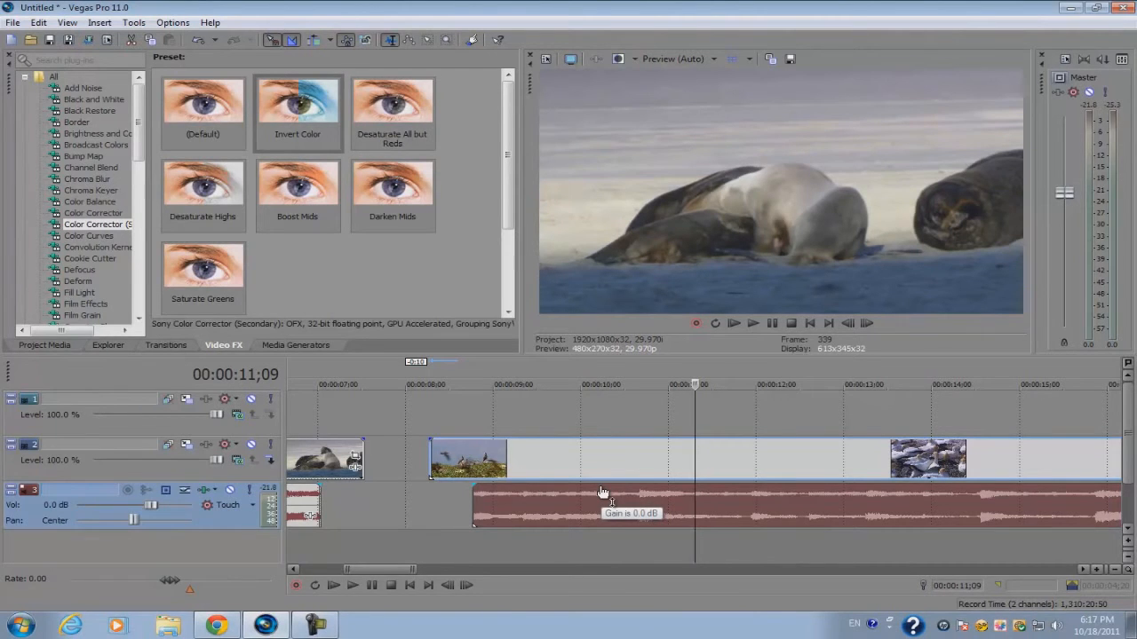
{"action": "left_click_drag", "start_coordinate": [601, 492], "coordinate": [585, 521]}
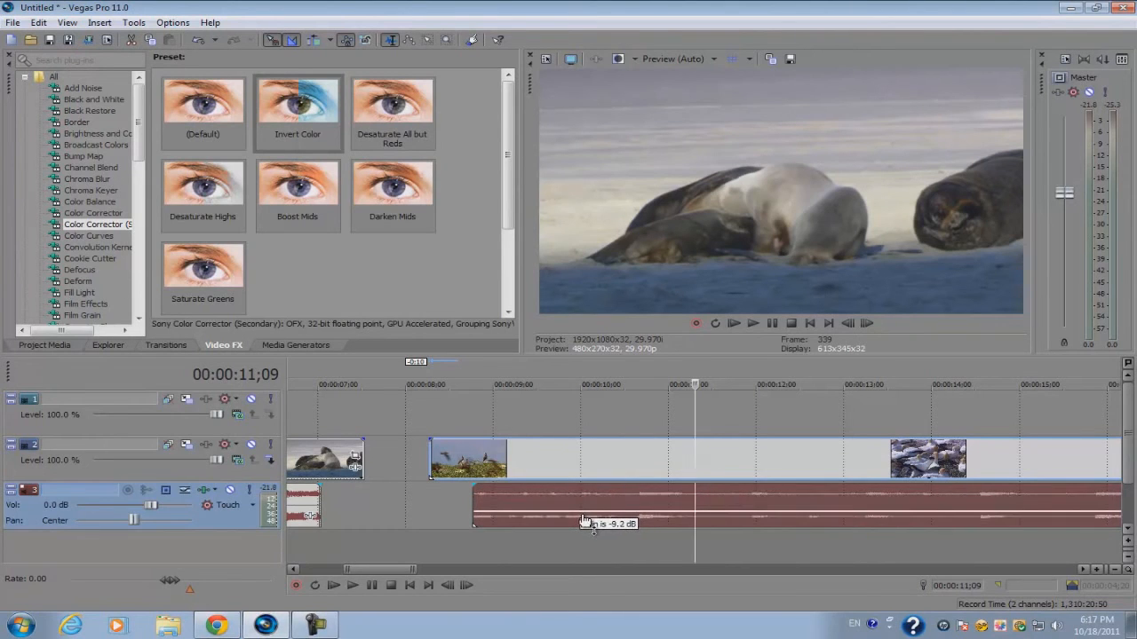
{"action": "left_click", "coordinate": [473, 505]}
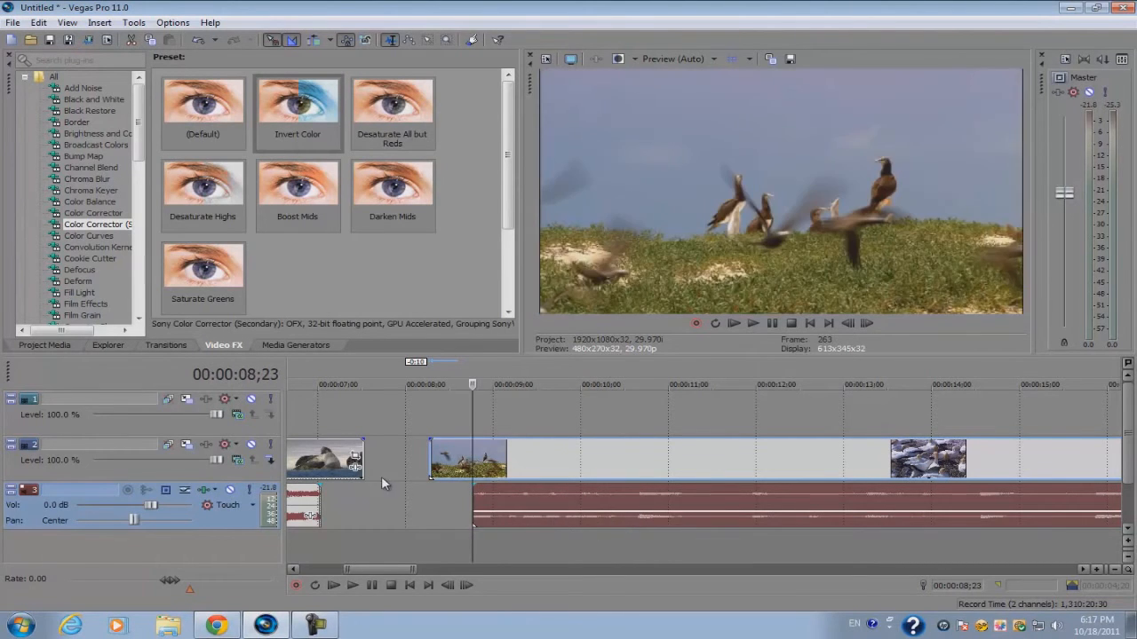
{"action": "key", "text": "space"}
{"action": "left_click_drag", "start_coordinate": [578, 515], "coordinate": [598, 506]}
{"action": "key", "text": "space"}
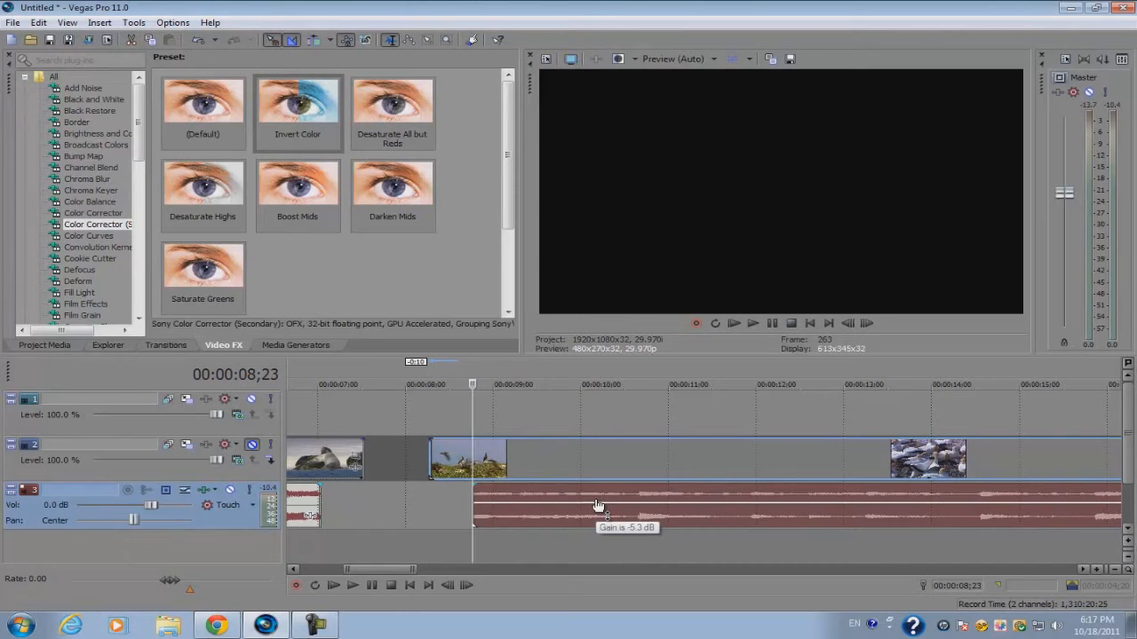
Unmute the second video track and set that track to solo.
{"action": "scroll", "coordinate": [532, 502], "scroll_direction": "down", "scroll_amount": 5}
{"action": "scroll", "coordinate": [510, 498], "scroll_direction": "down", "scroll_amount": 3}
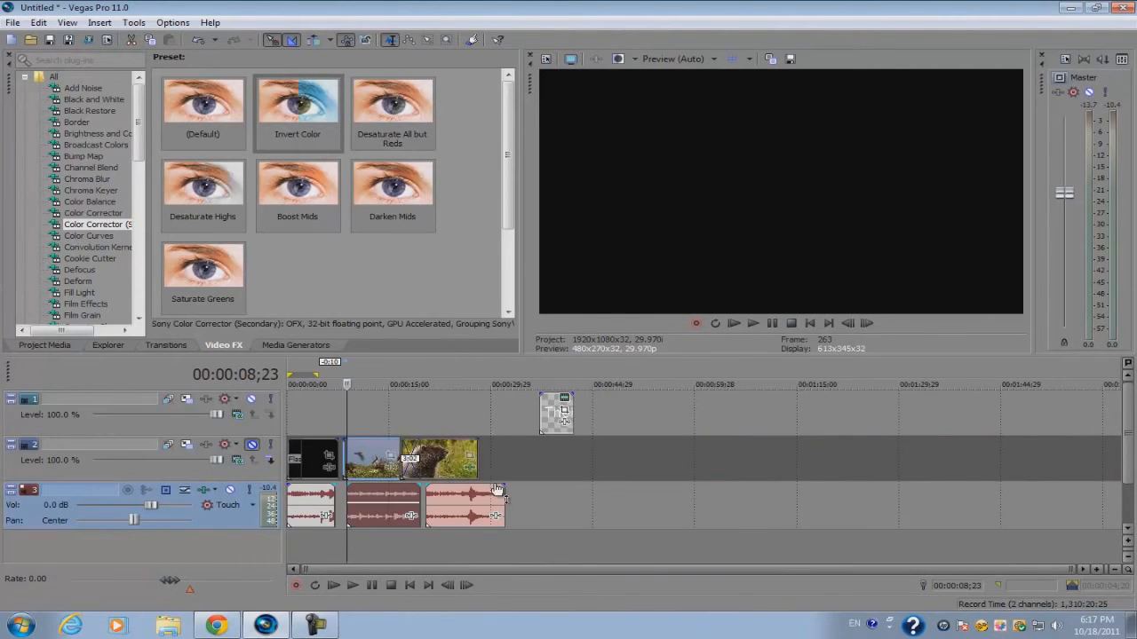
{"action": "left_click", "coordinate": [472, 424]}
{"action": "left_click", "coordinate": [252, 445]}
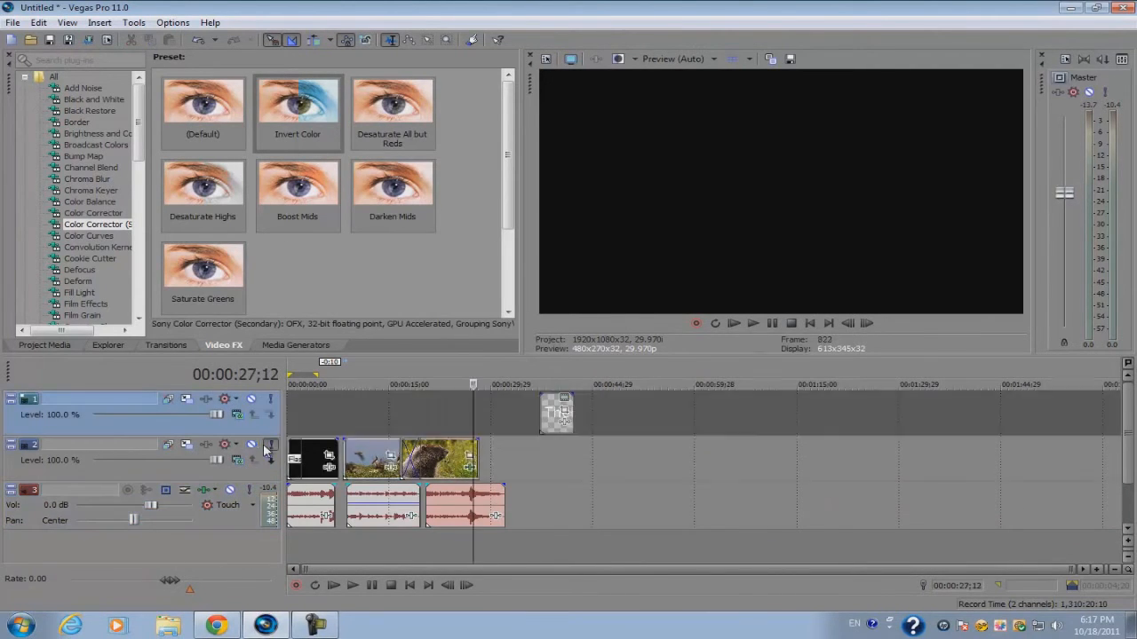
Mark a loop region from the timeline start to 00:00:33;15 around the Wildlife clips and mute the title track.
{"action": "scroll", "coordinate": [460, 422], "scroll_direction": "up", "scroll_amount": 2}
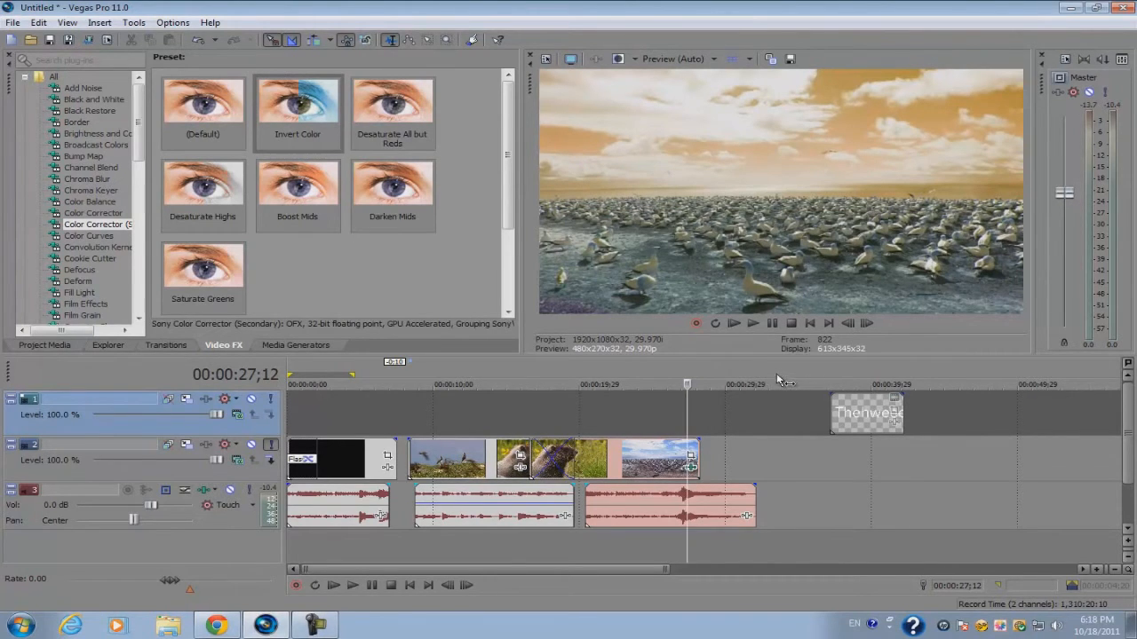
{"action": "left_click_drag", "start_coordinate": [776, 373], "coordinate": [255, 363]}
{"action": "scroll", "coordinate": [409, 437], "scroll_direction": "down", "scroll_amount": 1}
{"action": "scroll", "coordinate": [423, 444], "scroll_direction": "up", "scroll_amount": 2}
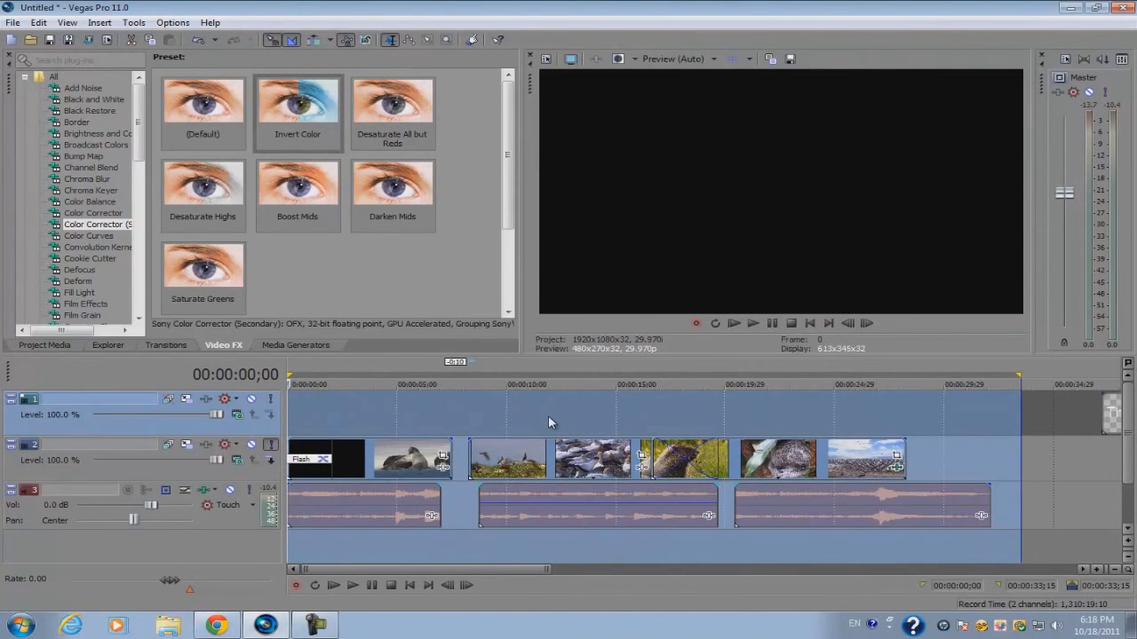
{"action": "scroll", "coordinate": [548, 423], "scroll_direction": "down", "scroll_amount": 3}
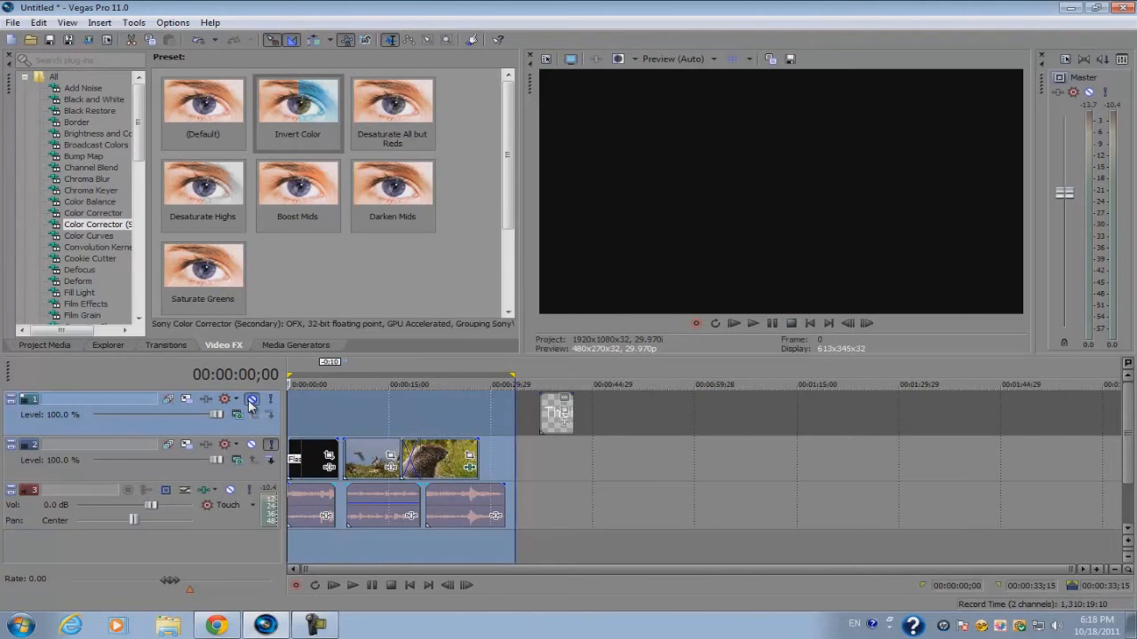
Examine the Upload to YouTube form with the loop-region-only option turned off, and cancel the upload.
{"action": "left_click", "coordinate": [13, 22]}
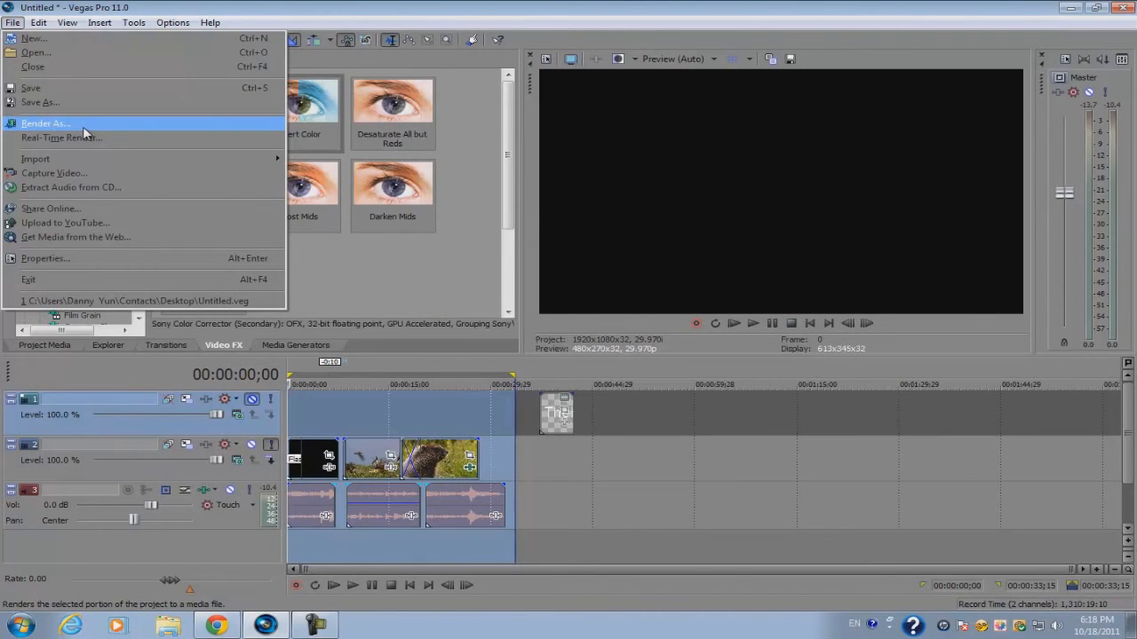
{"action": "left_click", "coordinate": [121, 229]}
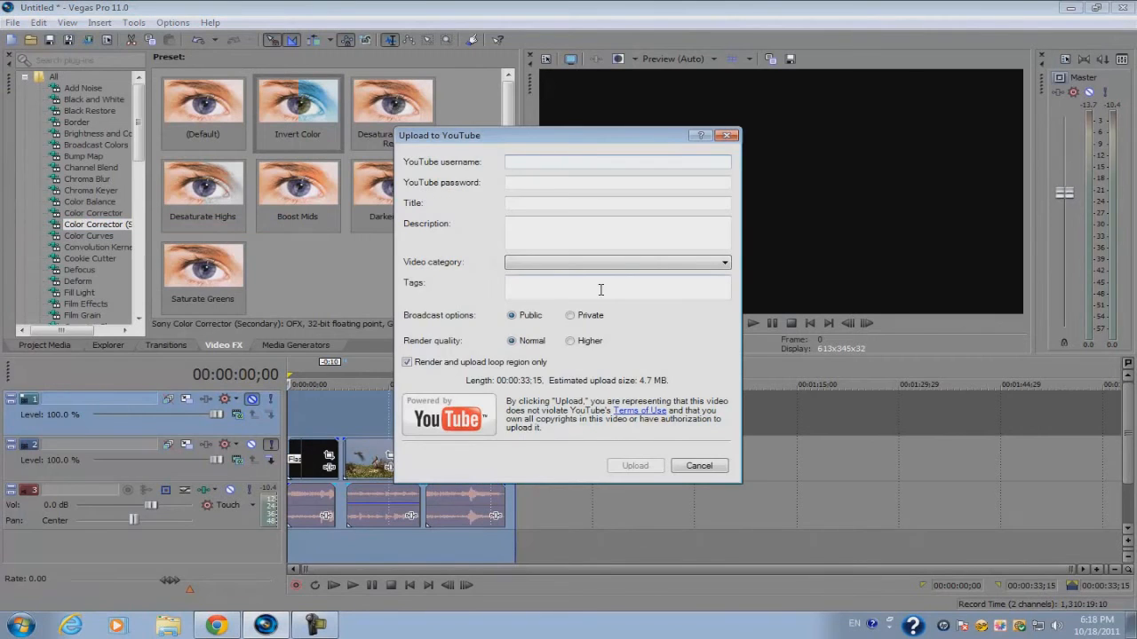
{"action": "left_click", "coordinate": [407, 363]}
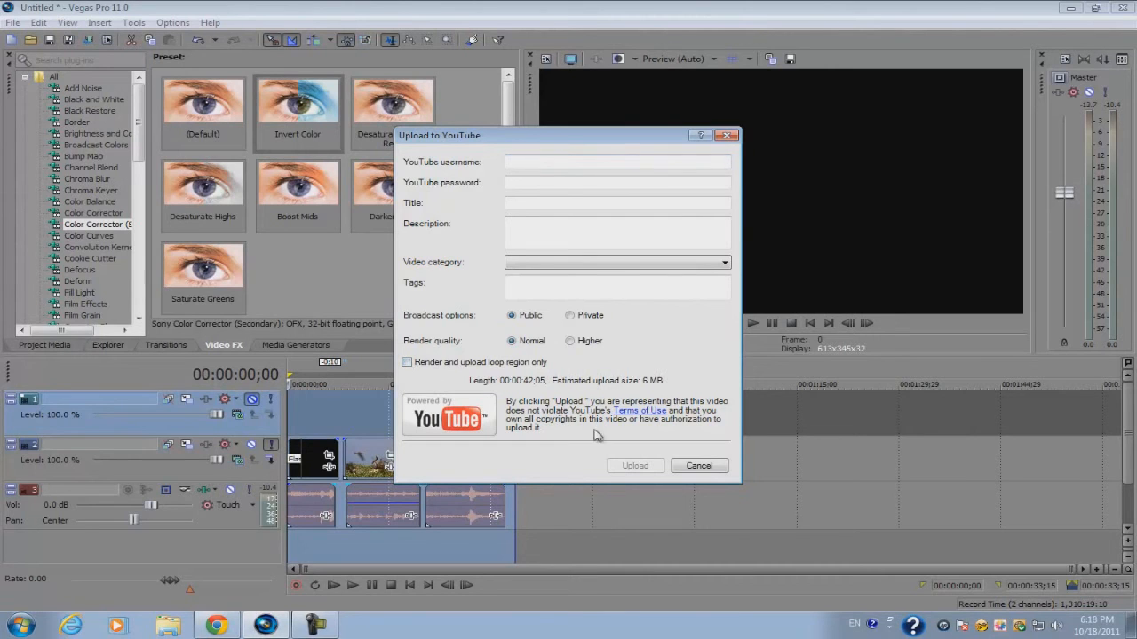
{"action": "left_click", "coordinate": [698, 467]}
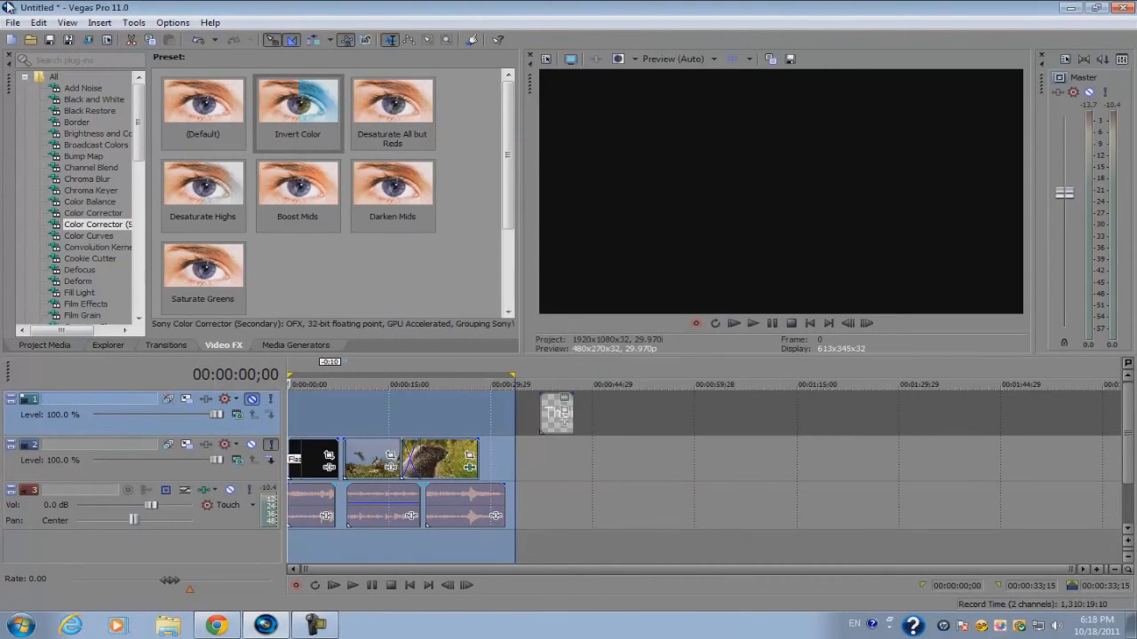
Save the project to the Desktop as Untitled in Vegas Pro Project File format.
{"action": "left_click", "coordinate": [13, 22]}
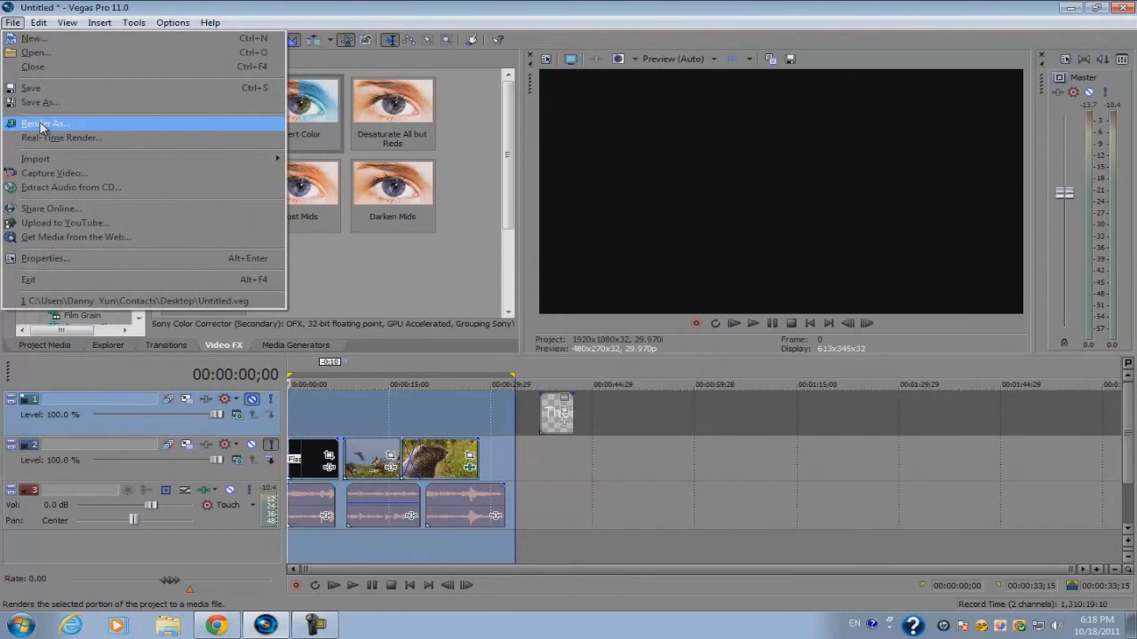
{"action": "left_click", "coordinate": [76, 89]}
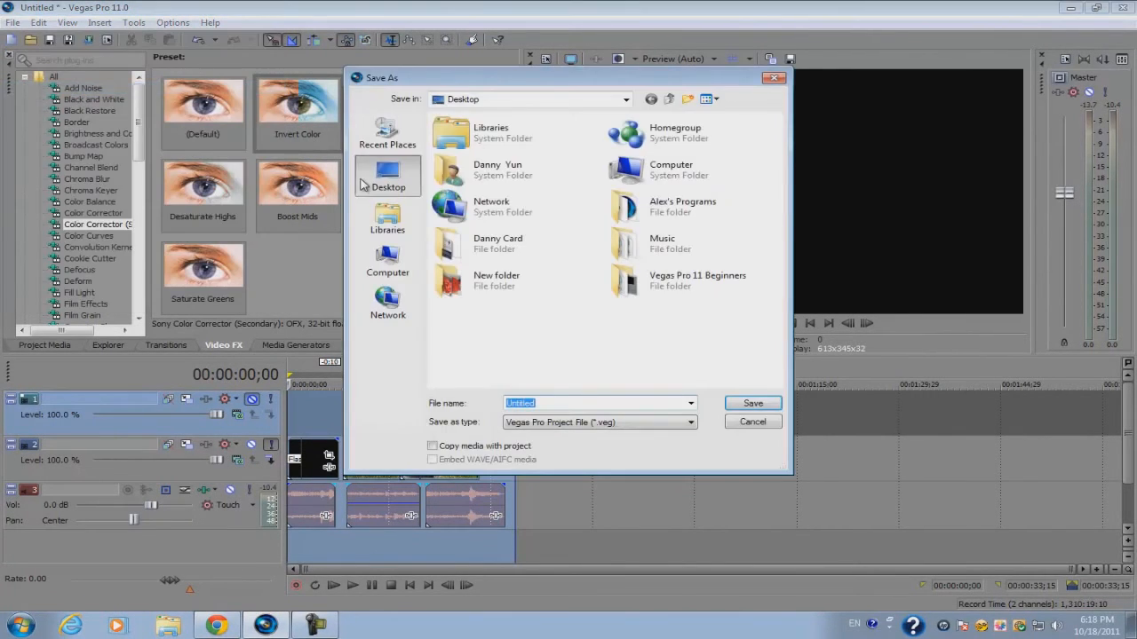
{"action": "left_click", "coordinate": [749, 404]}
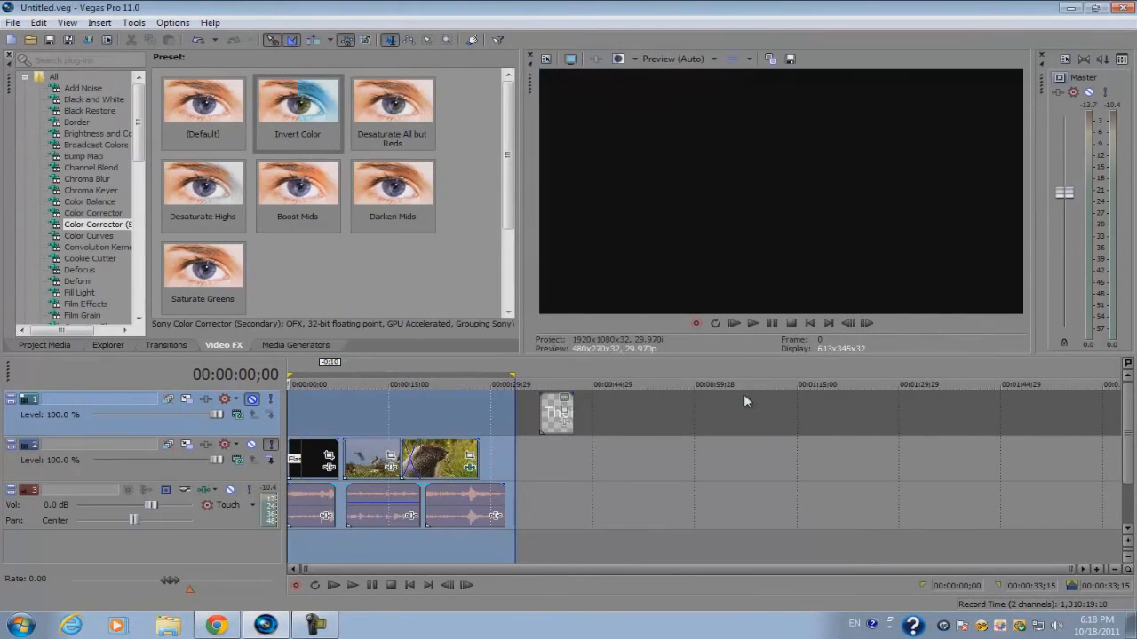
Switch to the desktop and reopen the saved Untitled project in Vegas Pro.
{"action": "left_click", "coordinate": [1074, 11]}
{"action": "left_click", "coordinate": [1068, 7]}
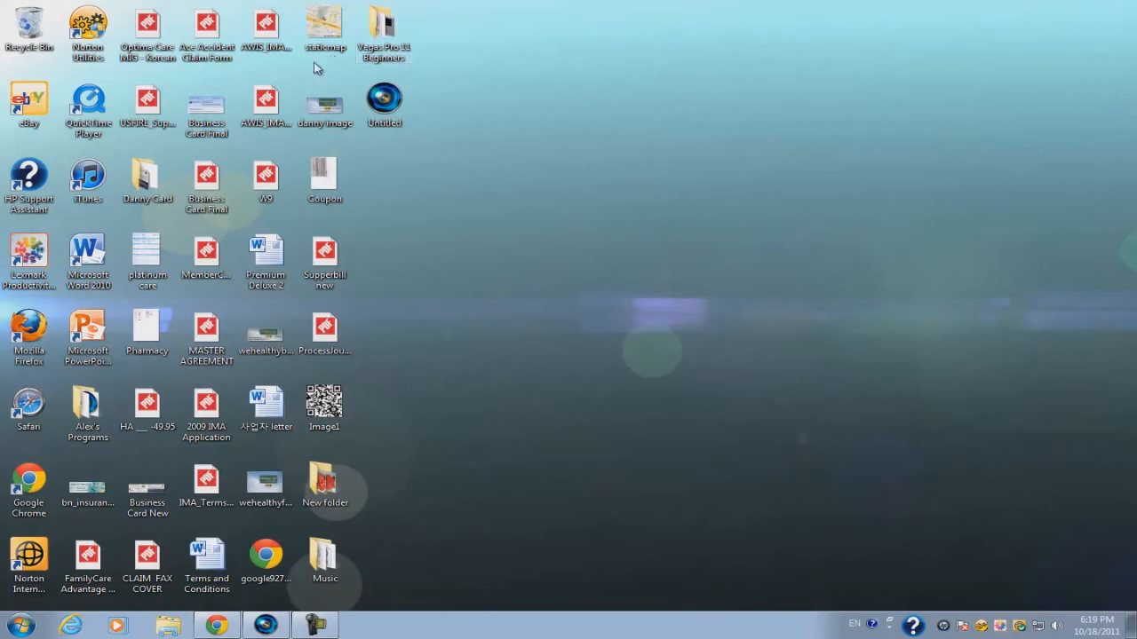
{"action": "double_click", "coordinate": [385, 113]}
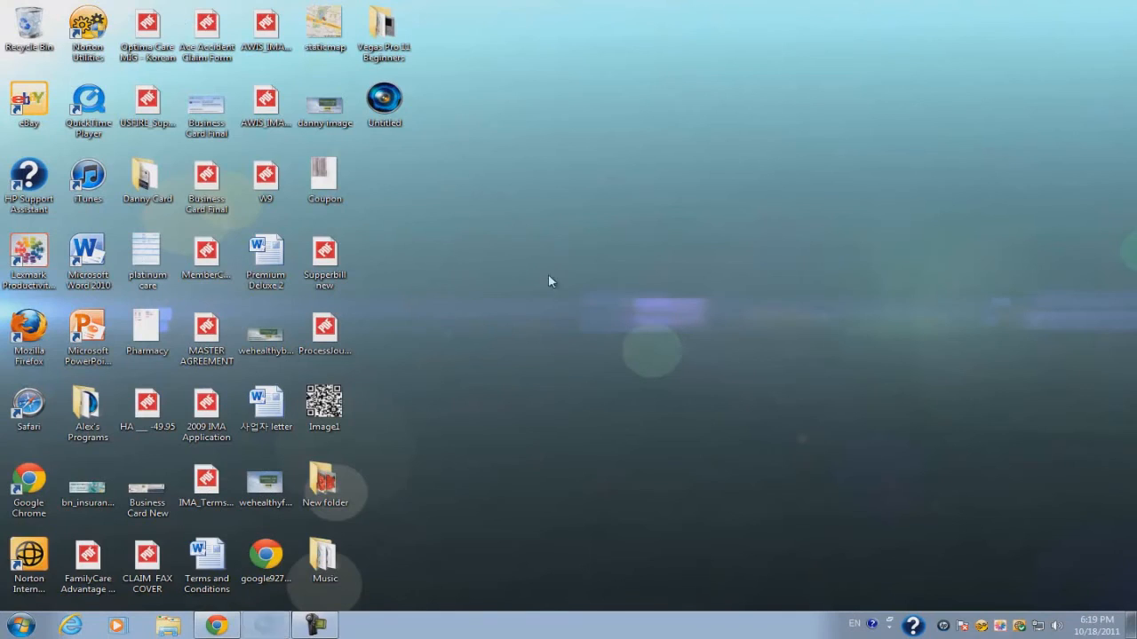
{"action": "double_click", "coordinate": [384, 102]}
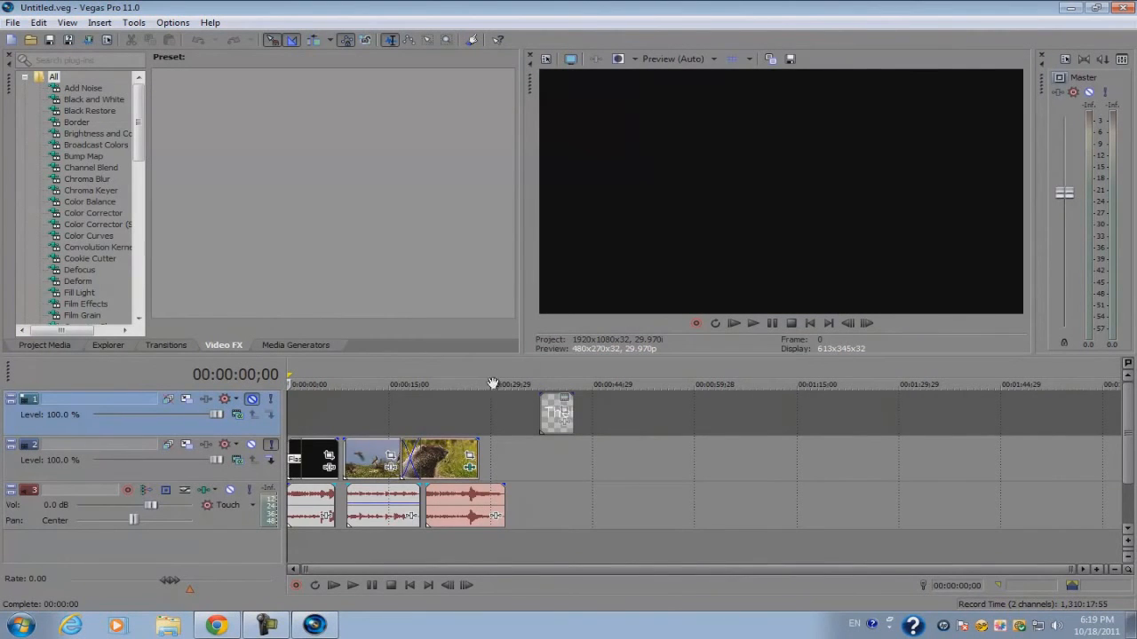
Mark a loop region from the timeline start to 00:00:37;05 and open the Render As settings.
{"action": "left_click_drag", "start_coordinate": [525, 372], "coordinate": [138, 237]}
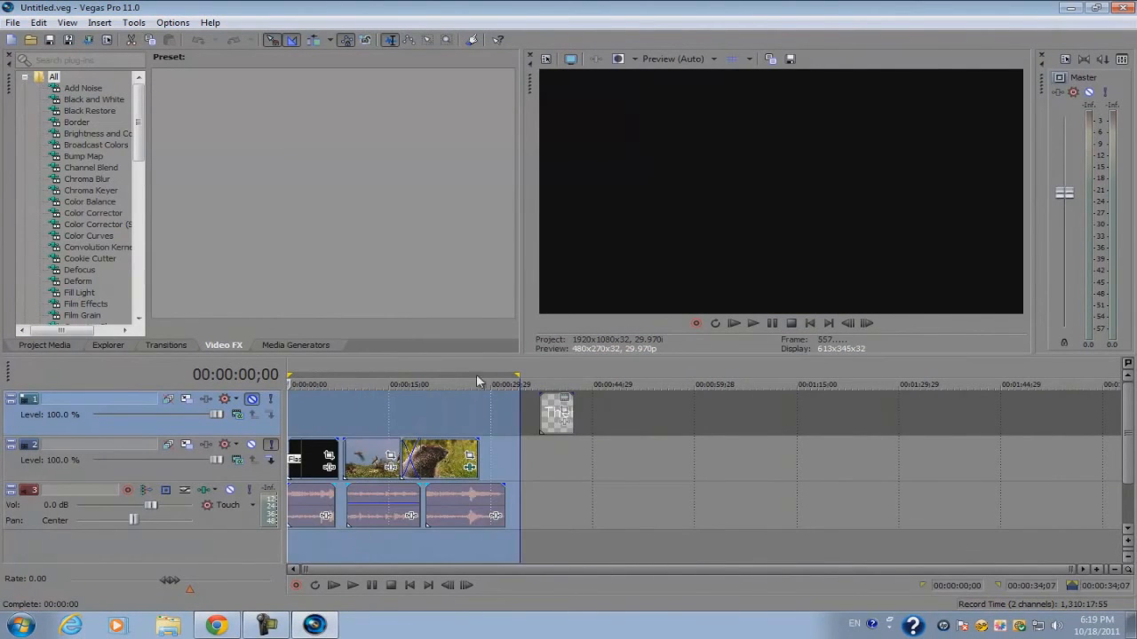
{"action": "left_click_drag", "start_coordinate": [539, 379], "coordinate": [287, 379]}
{"action": "left_click", "coordinate": [12, 22]}
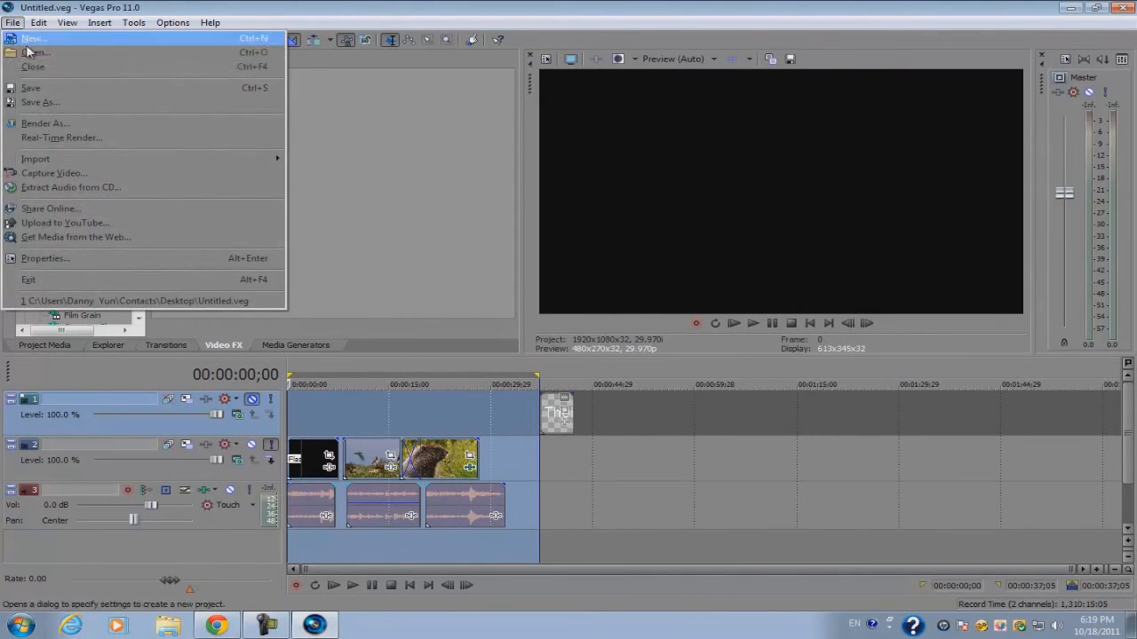
{"action": "left_click", "coordinate": [69, 123]}
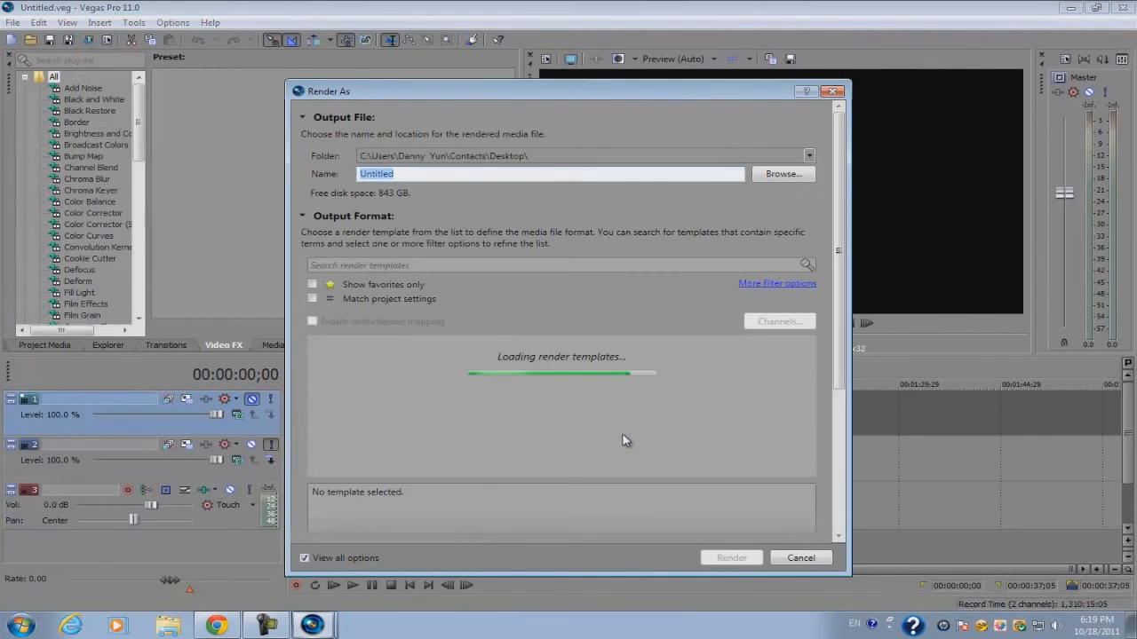
Collapse the MP3 Audio formats and choose the 6.4 Mbps HD 1080-24p Video template under Windows Media Video V11.
{"action": "left_click_drag", "start_coordinate": [808, 389], "coordinate": [809, 355]}
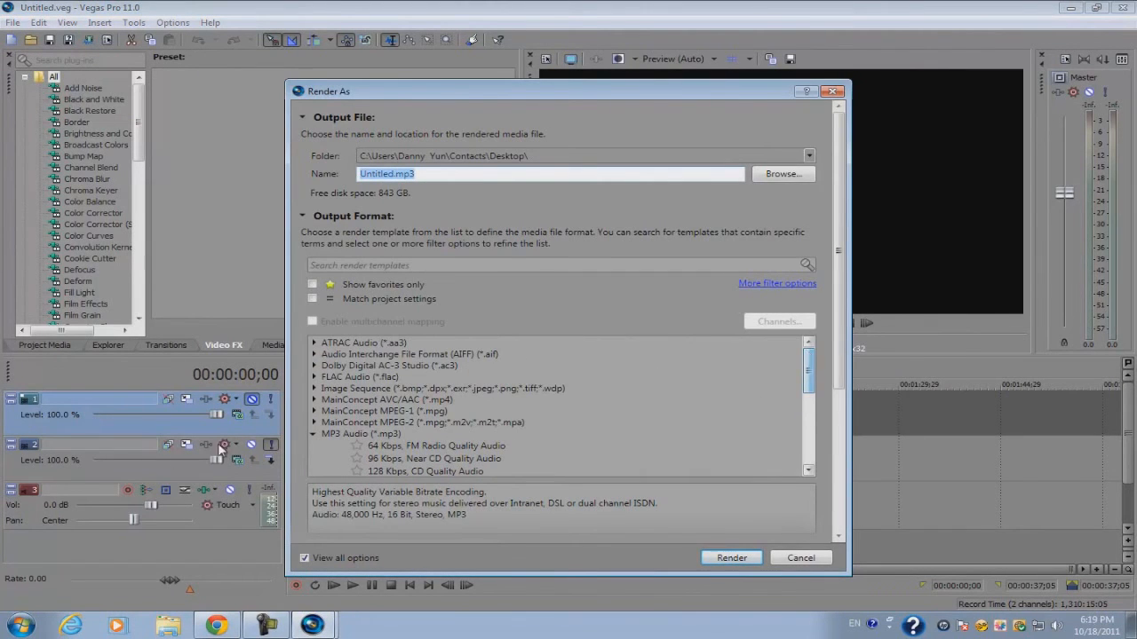
{"action": "left_click", "coordinate": [312, 434]}
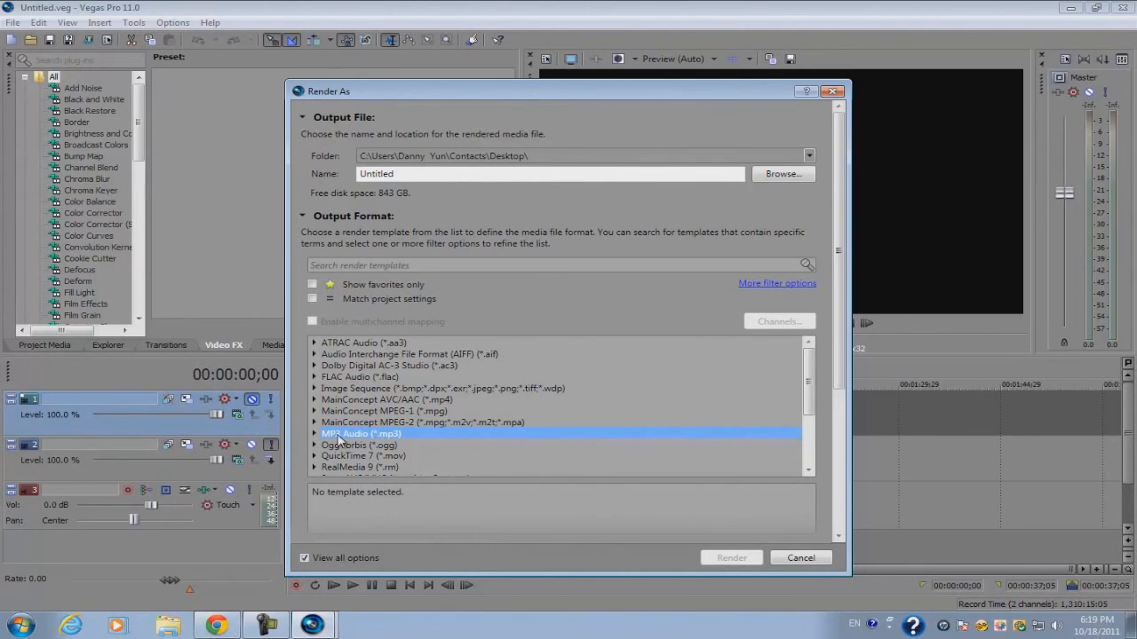
{"action": "left_click", "coordinate": [413, 366]}
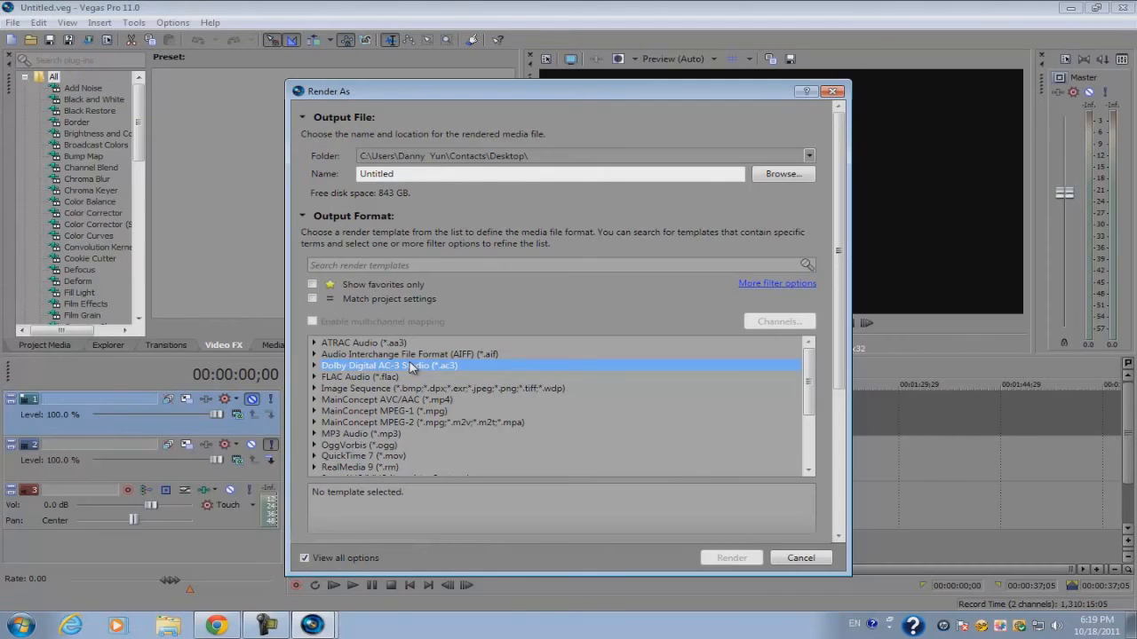
{"action": "scroll", "coordinate": [395, 431], "scroll_direction": "down", "scroll_amount": 3}
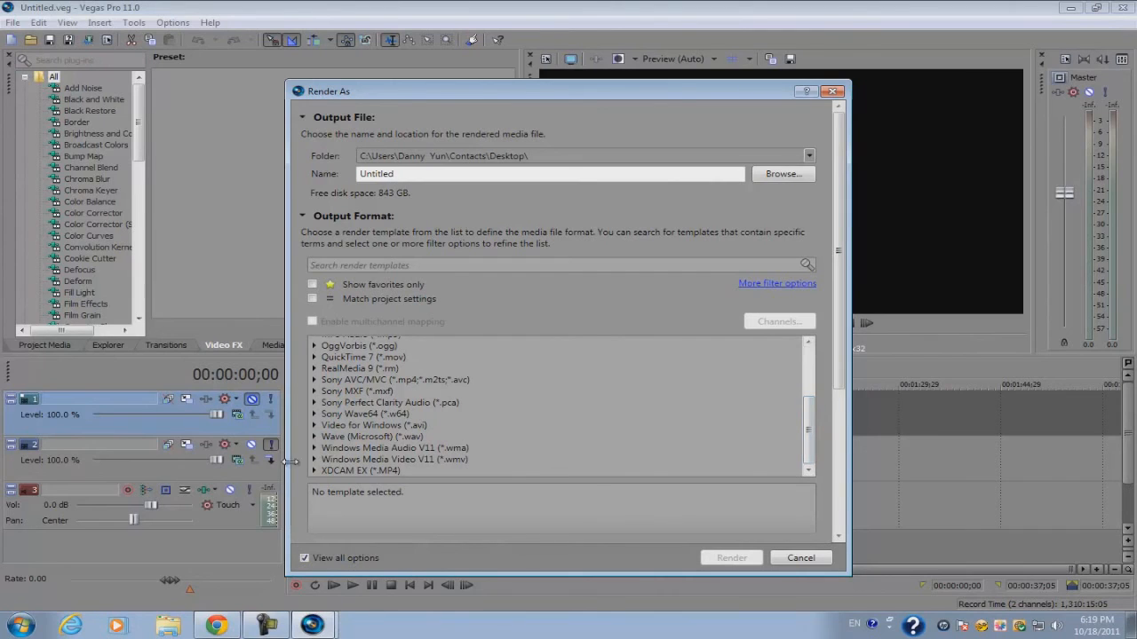
{"action": "left_click", "coordinate": [373, 460]}
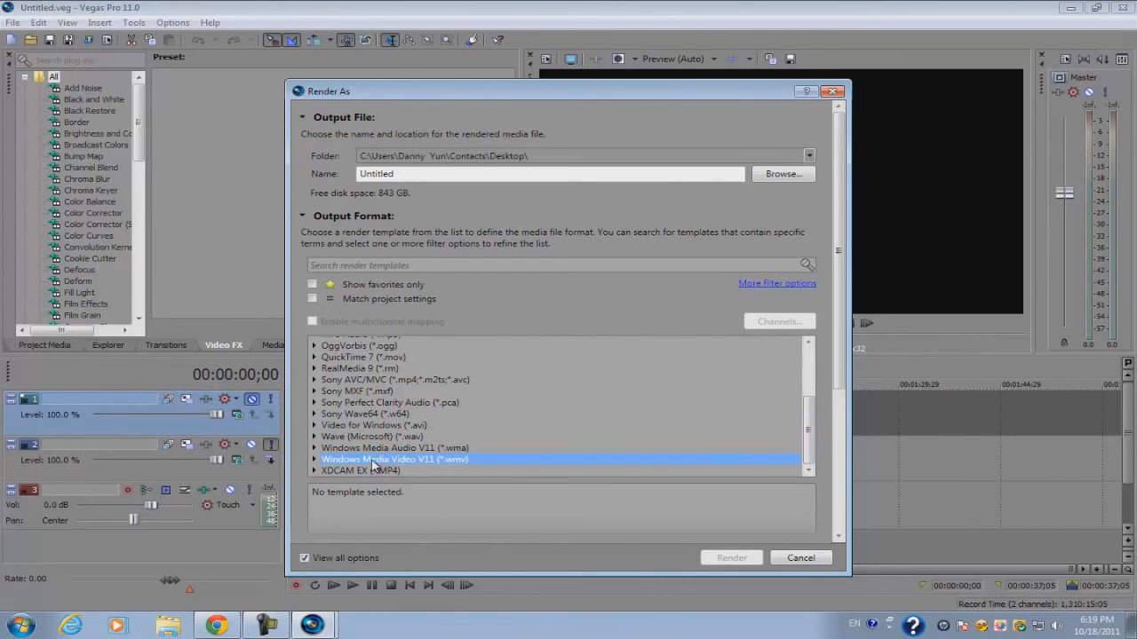
{"action": "left_click", "coordinate": [315, 462]}
{"action": "left_click", "coordinate": [418, 433]}
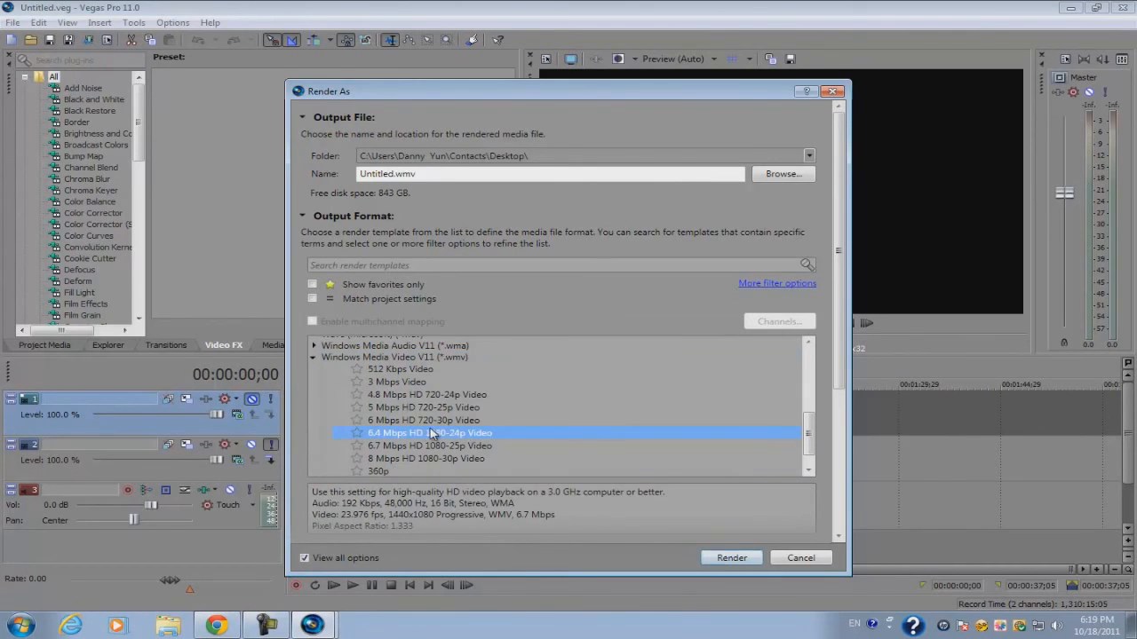
Compare the Windows Media Video V11 templates and select 4.8 Mbps HD 720-24p Video for the render.
{"action": "left_click_drag", "start_coordinate": [838, 378], "coordinate": [865, 471]}
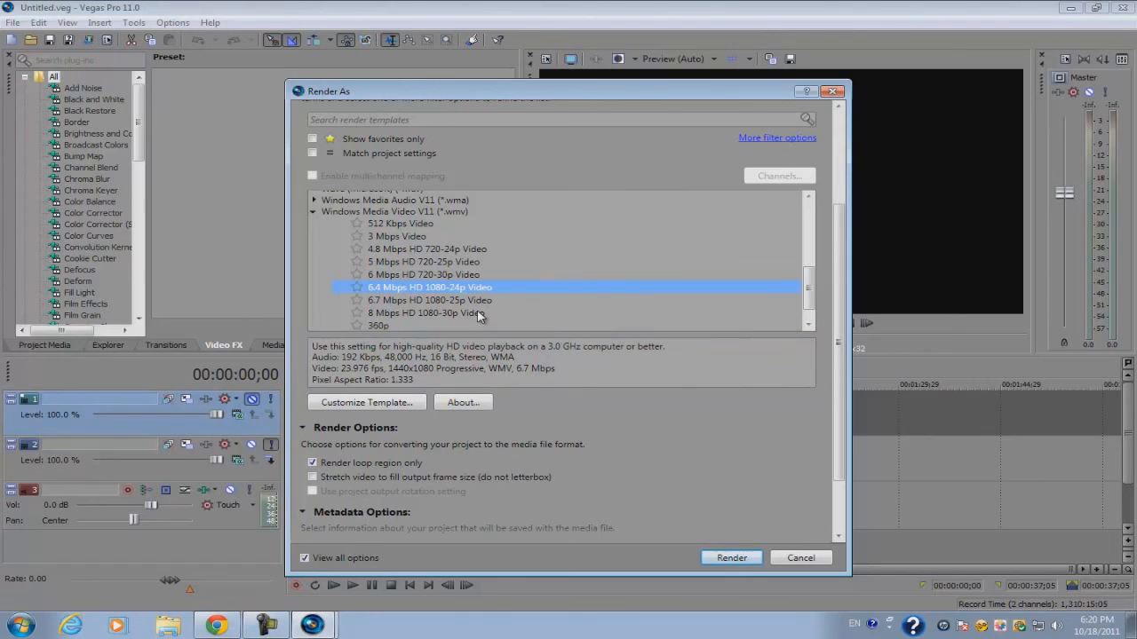
{"action": "left_click", "coordinate": [414, 213]}
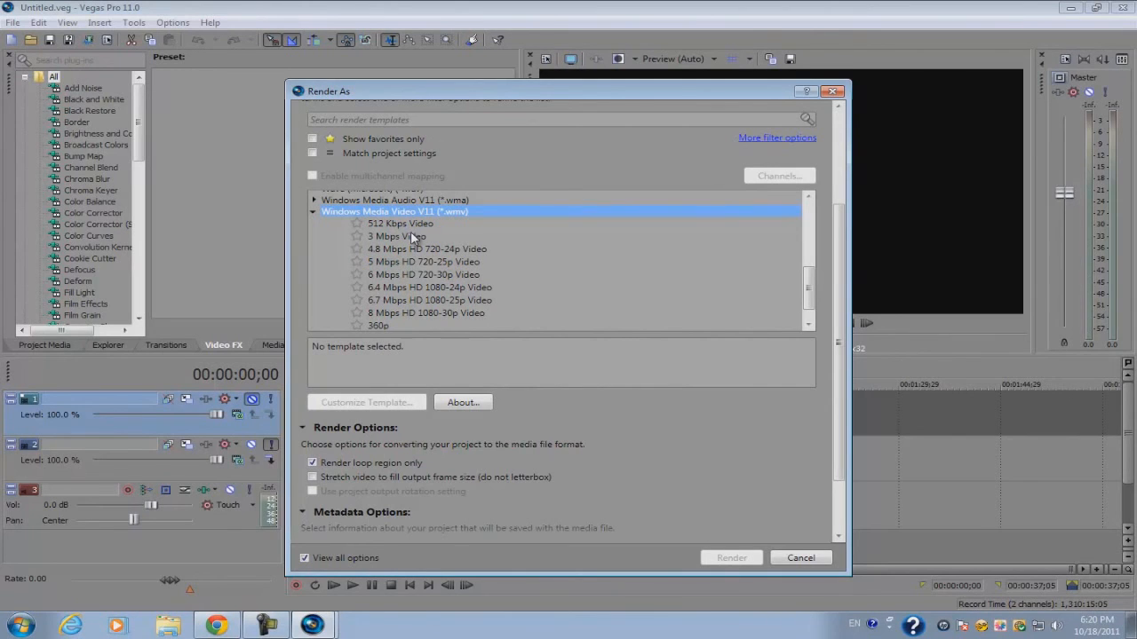
{"action": "left_click", "coordinate": [414, 249]}
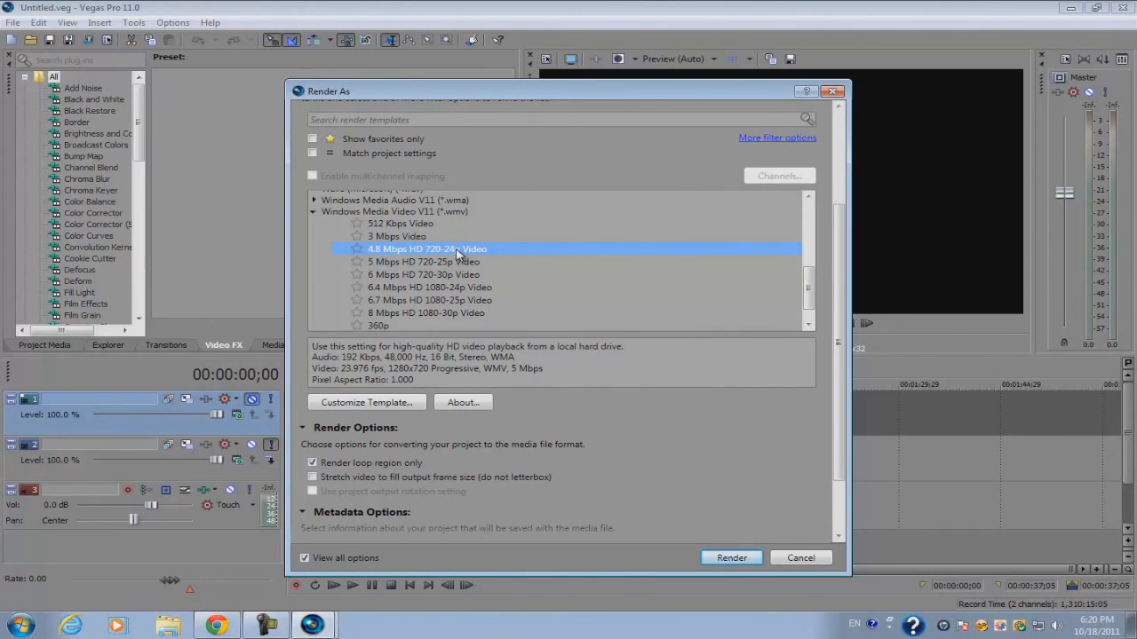
{"action": "left_click", "coordinate": [435, 263]}
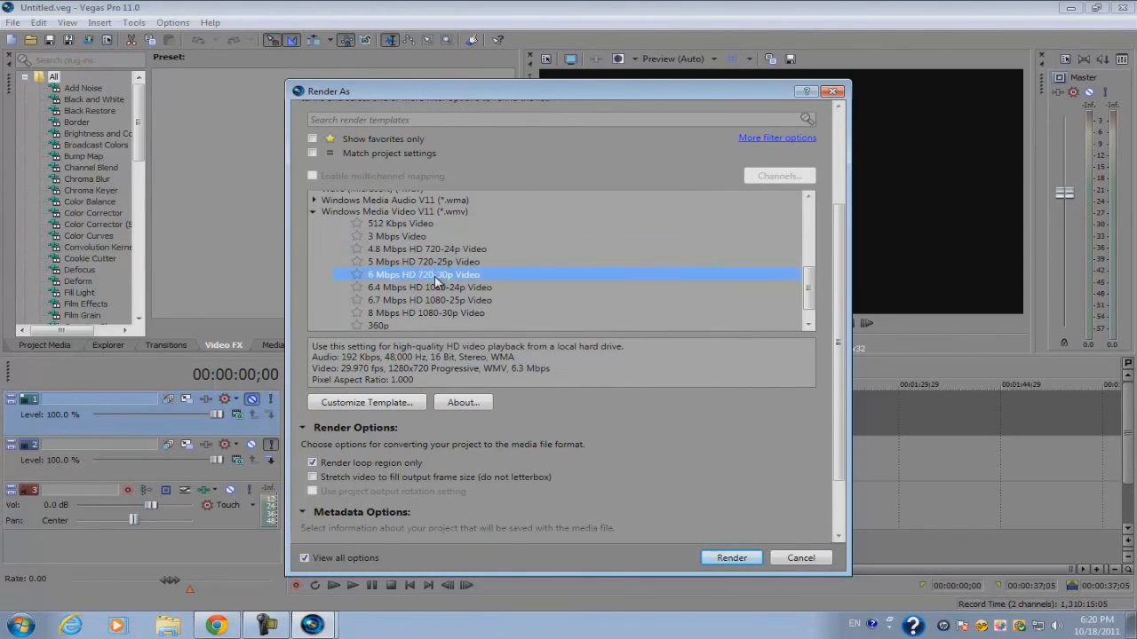
{"action": "left_click", "coordinate": [450, 251]}
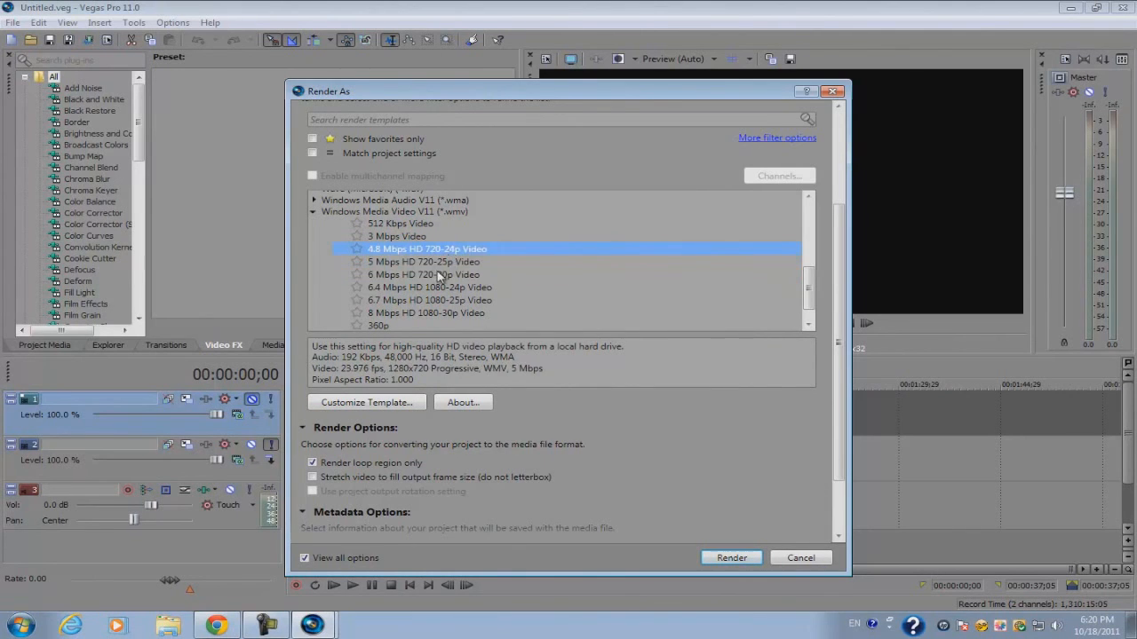
Customize the selected template's audio attributes to 128 kbps, 44 kHz, stereo (A/V) CBR.
{"action": "left_click", "coordinate": [382, 403]}
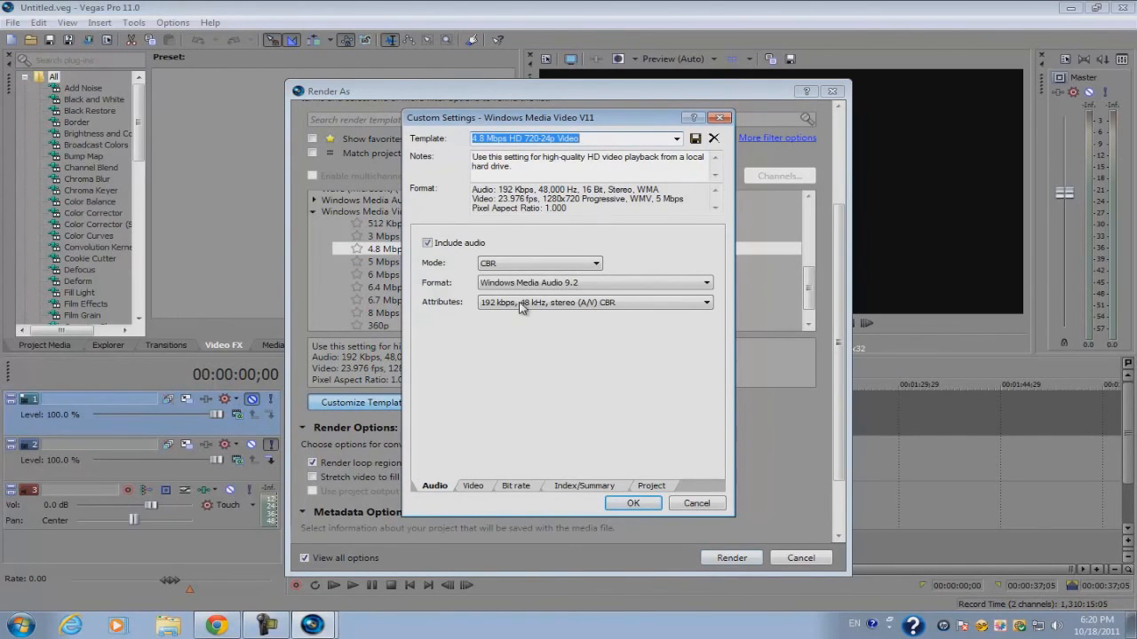
{"action": "left_click", "coordinate": [582, 307]}
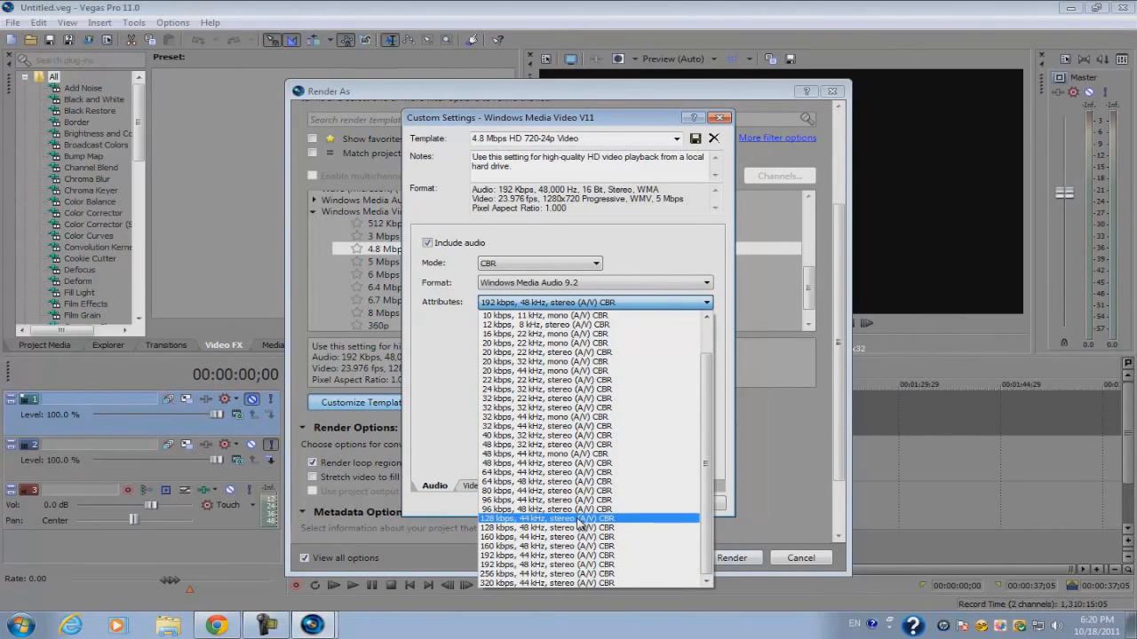
{"action": "left_click", "coordinate": [579, 518]}
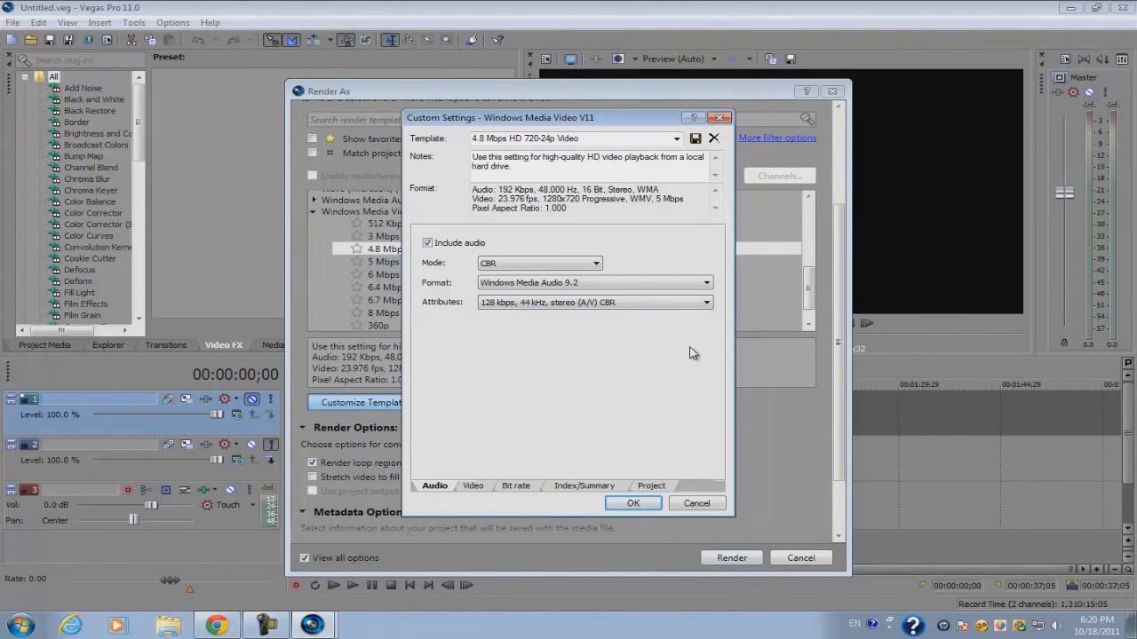
Accept the custom template after checking its video, bit rate and project settings, and render the loop region as Untitled.wmv.
{"action": "left_click", "coordinate": [484, 487]}
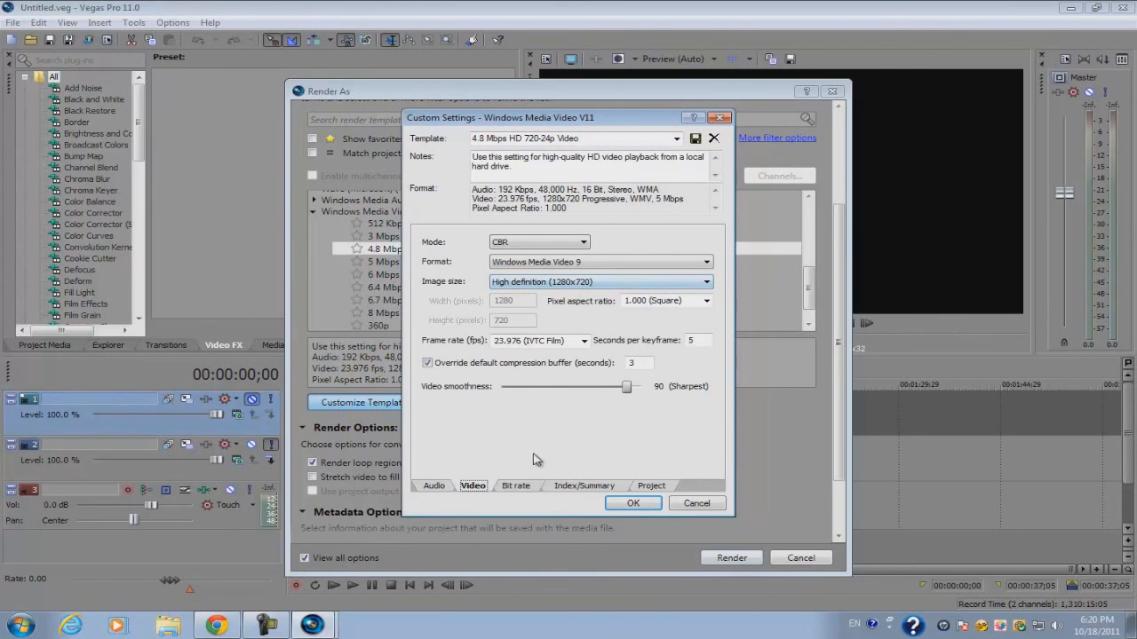
{"action": "left_click", "coordinate": [520, 489]}
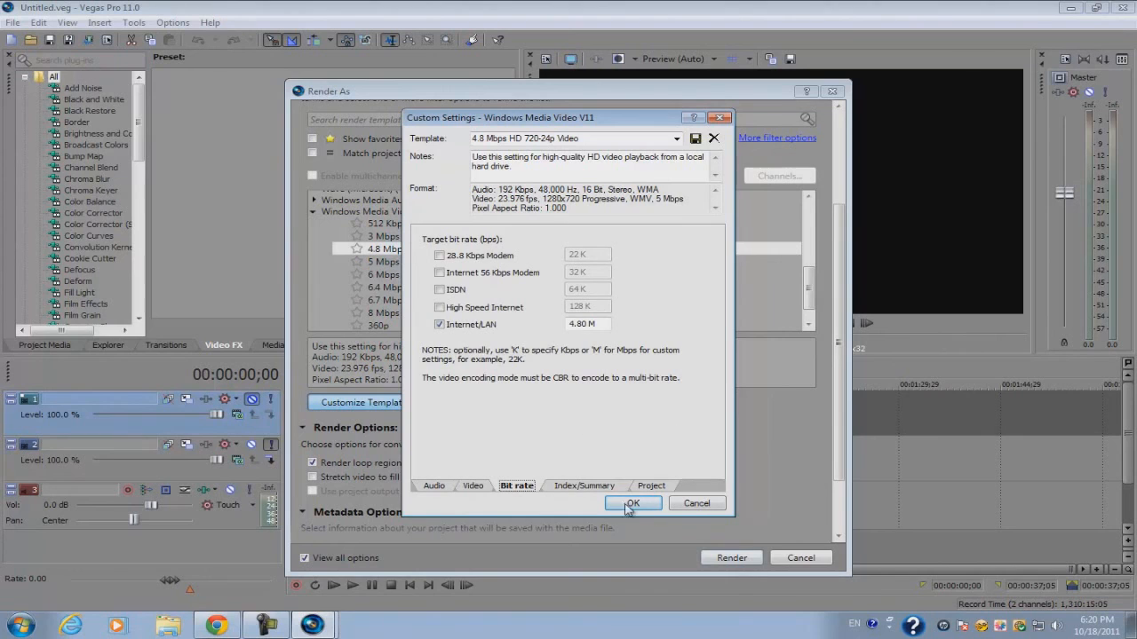
{"action": "left_click", "coordinate": [650, 490]}
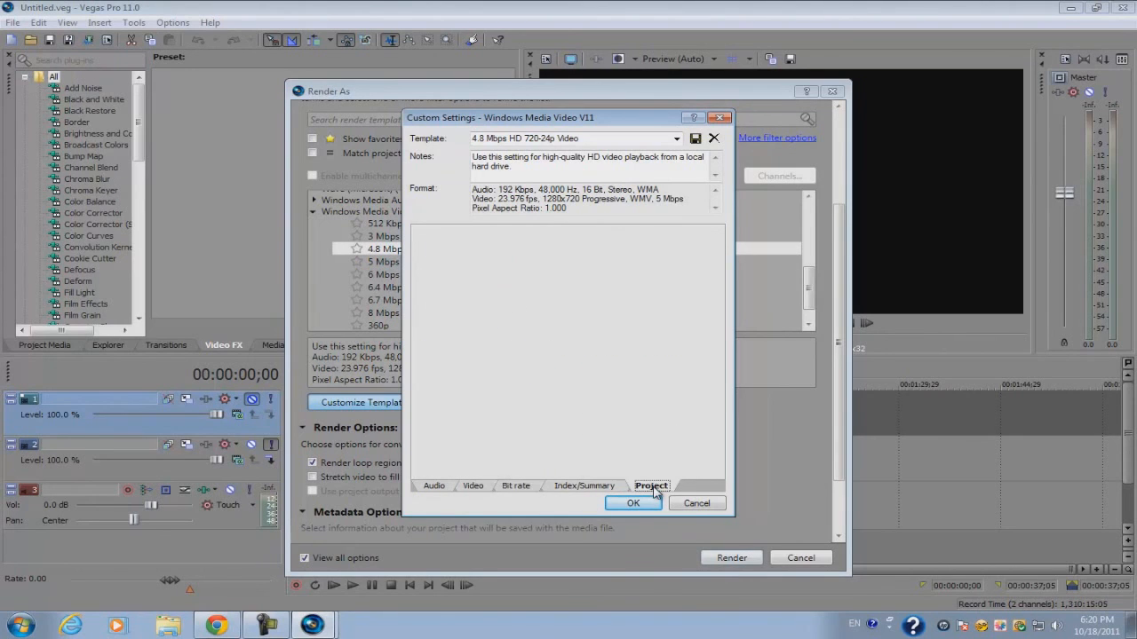
{"action": "left_click", "coordinate": [645, 504]}
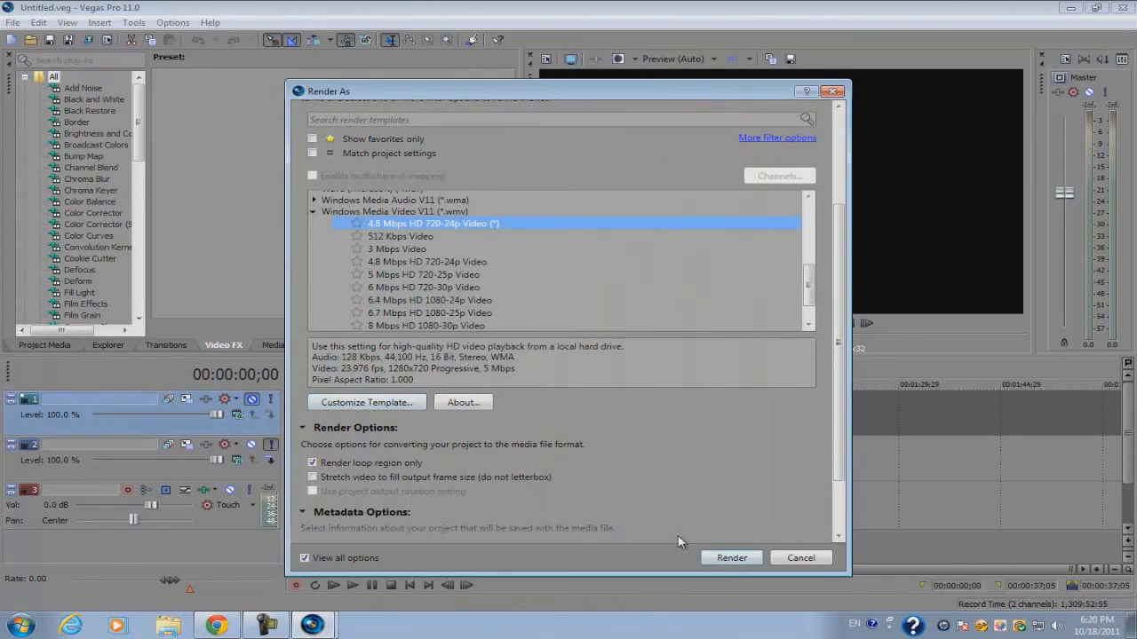
{"action": "left_click", "coordinate": [731, 558]}
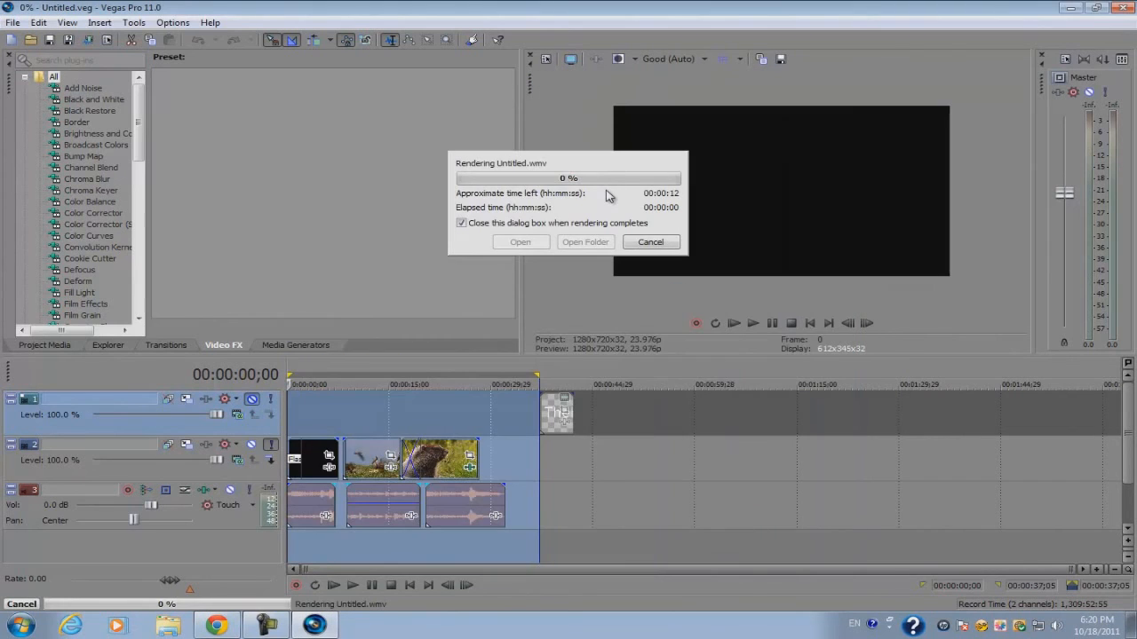